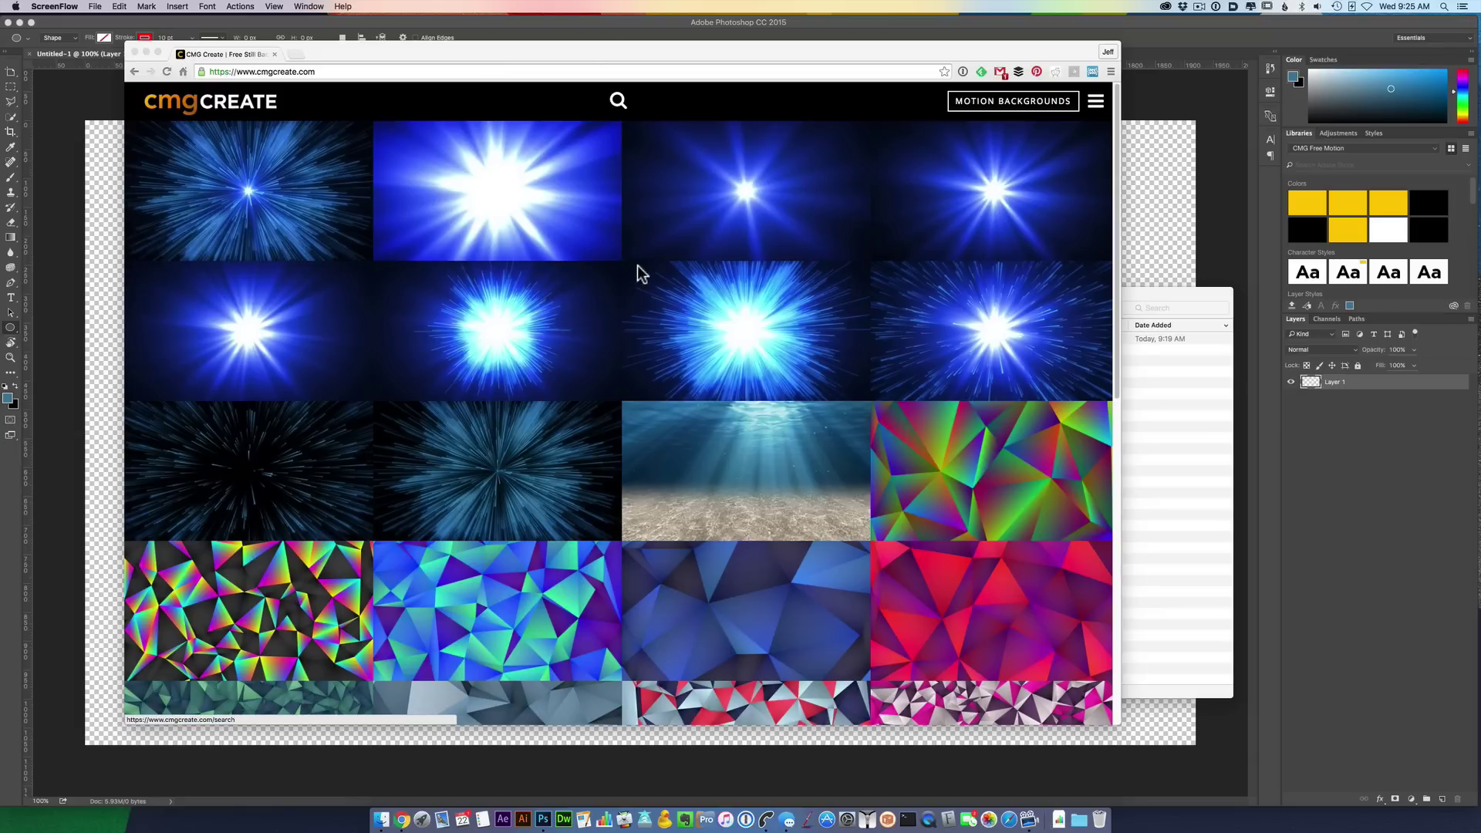
- Open CMG Create's Pro Layers collection in a new tab and browse its results
click(661, 56)
click(628, 115)
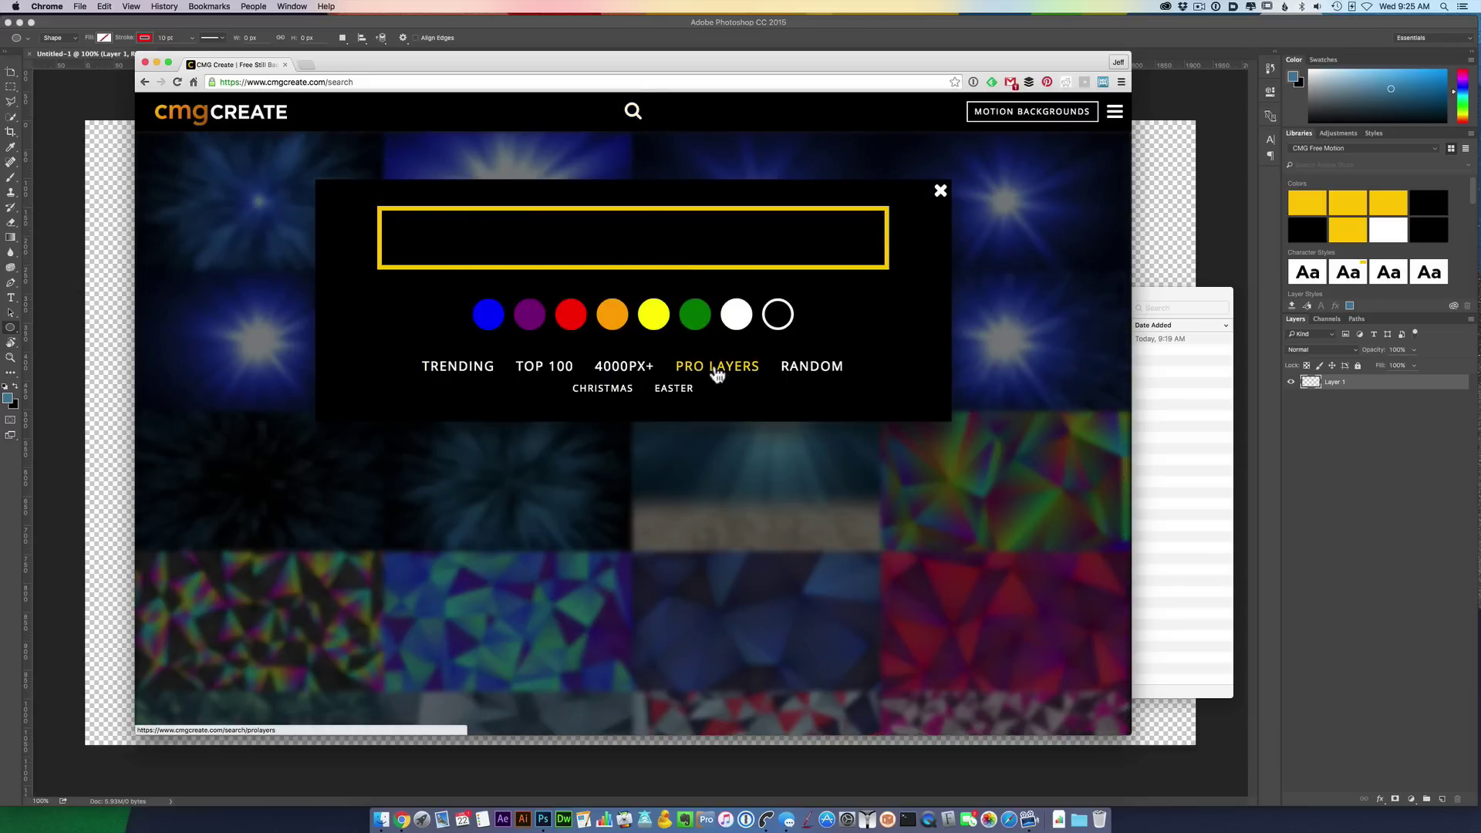
super+click(720, 368)
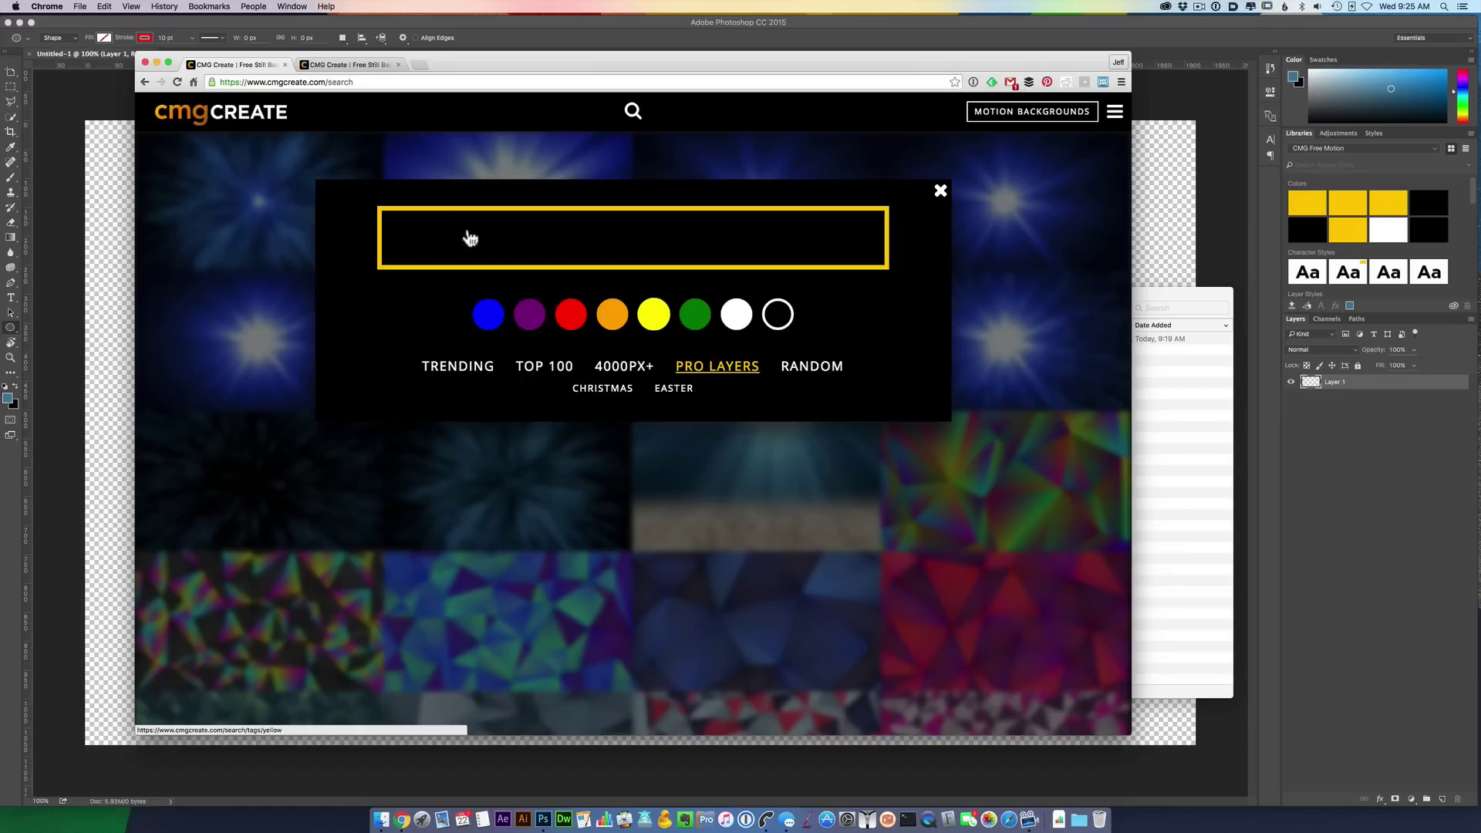
click(352, 67)
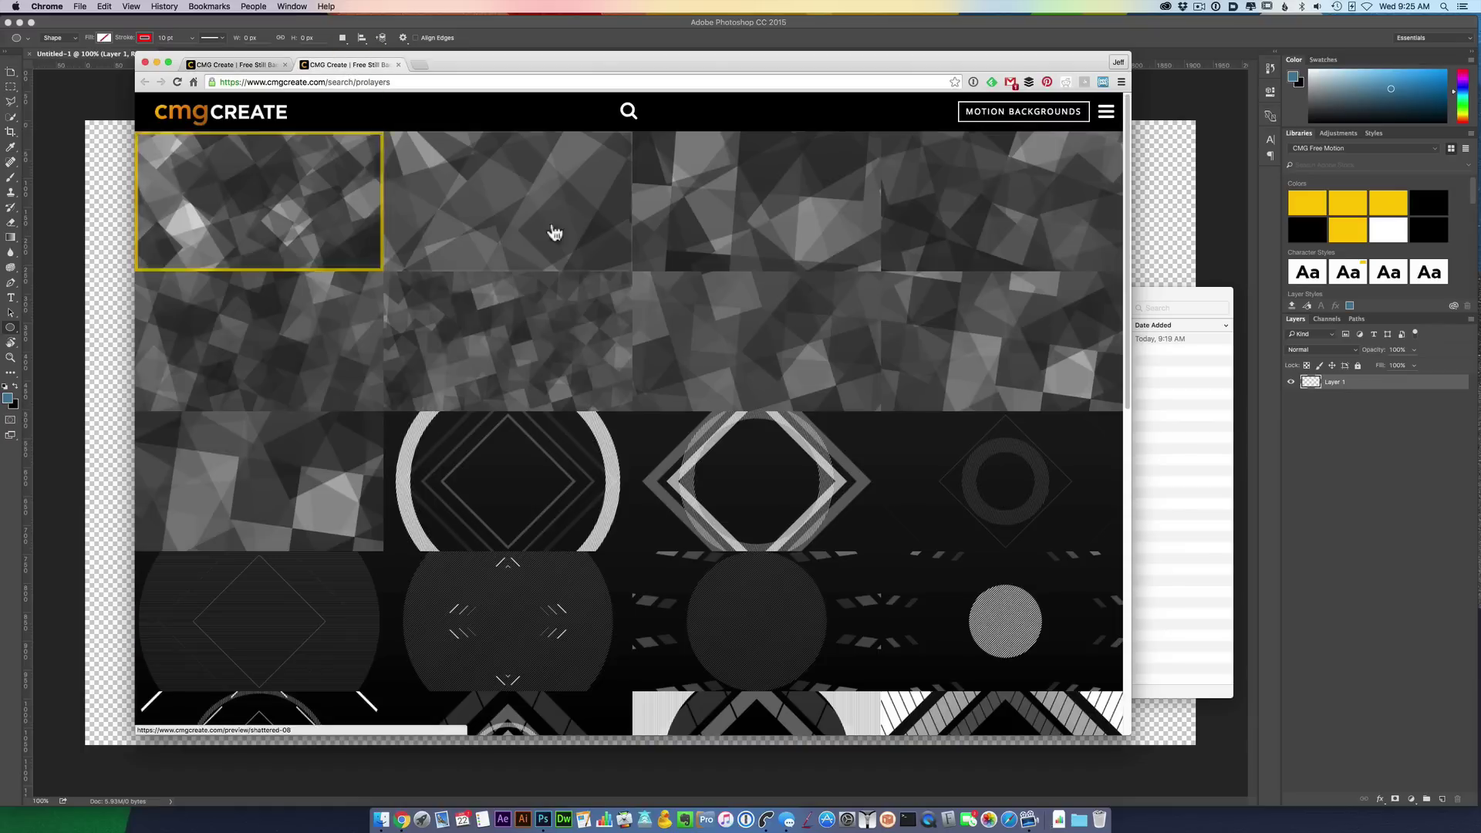
drag(1127, 145, 1129, 432)
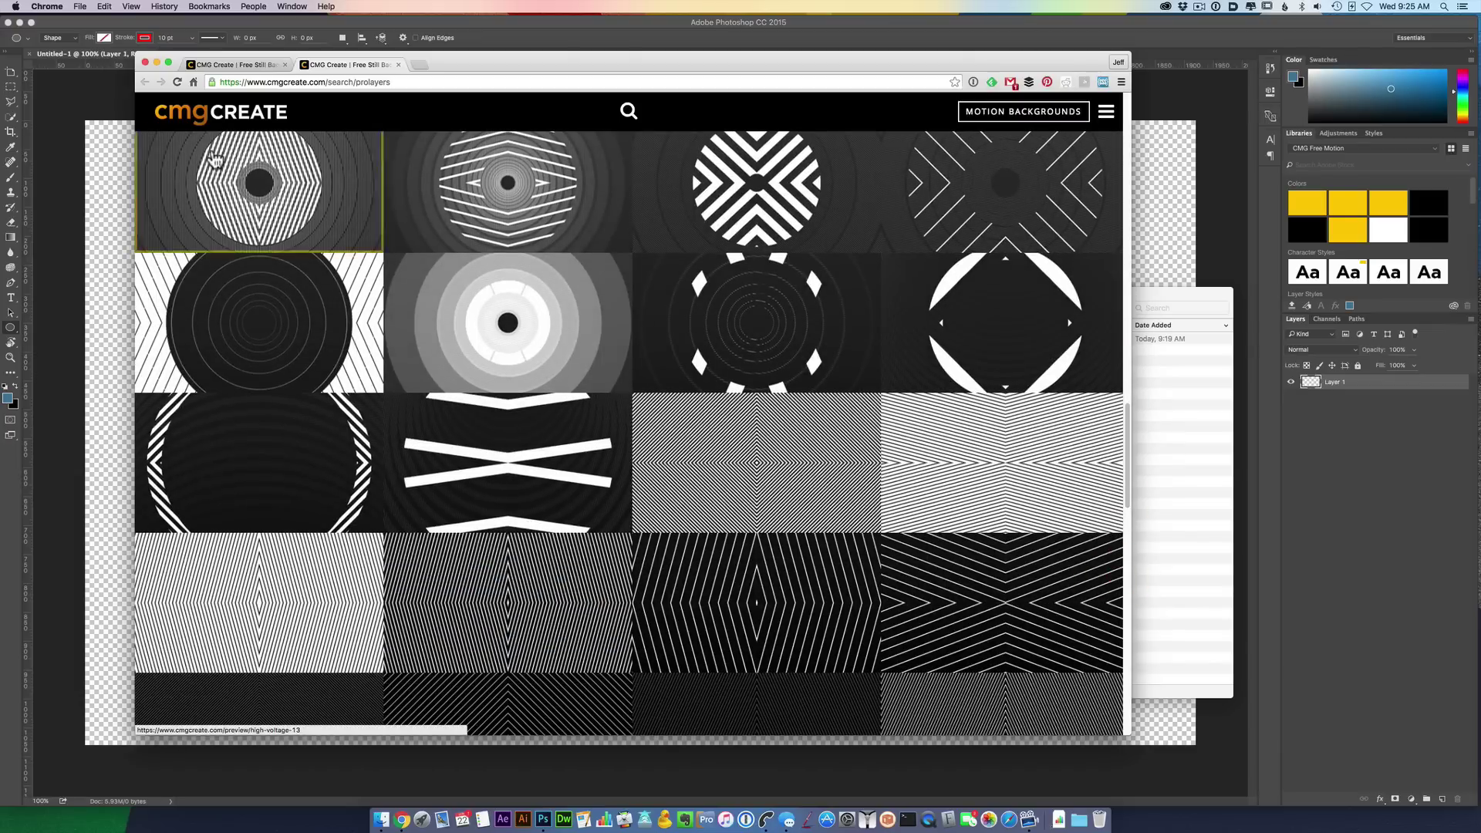
- Close the search overlay on the first tab and return to the blank Photoshop canvas
click(230, 64)
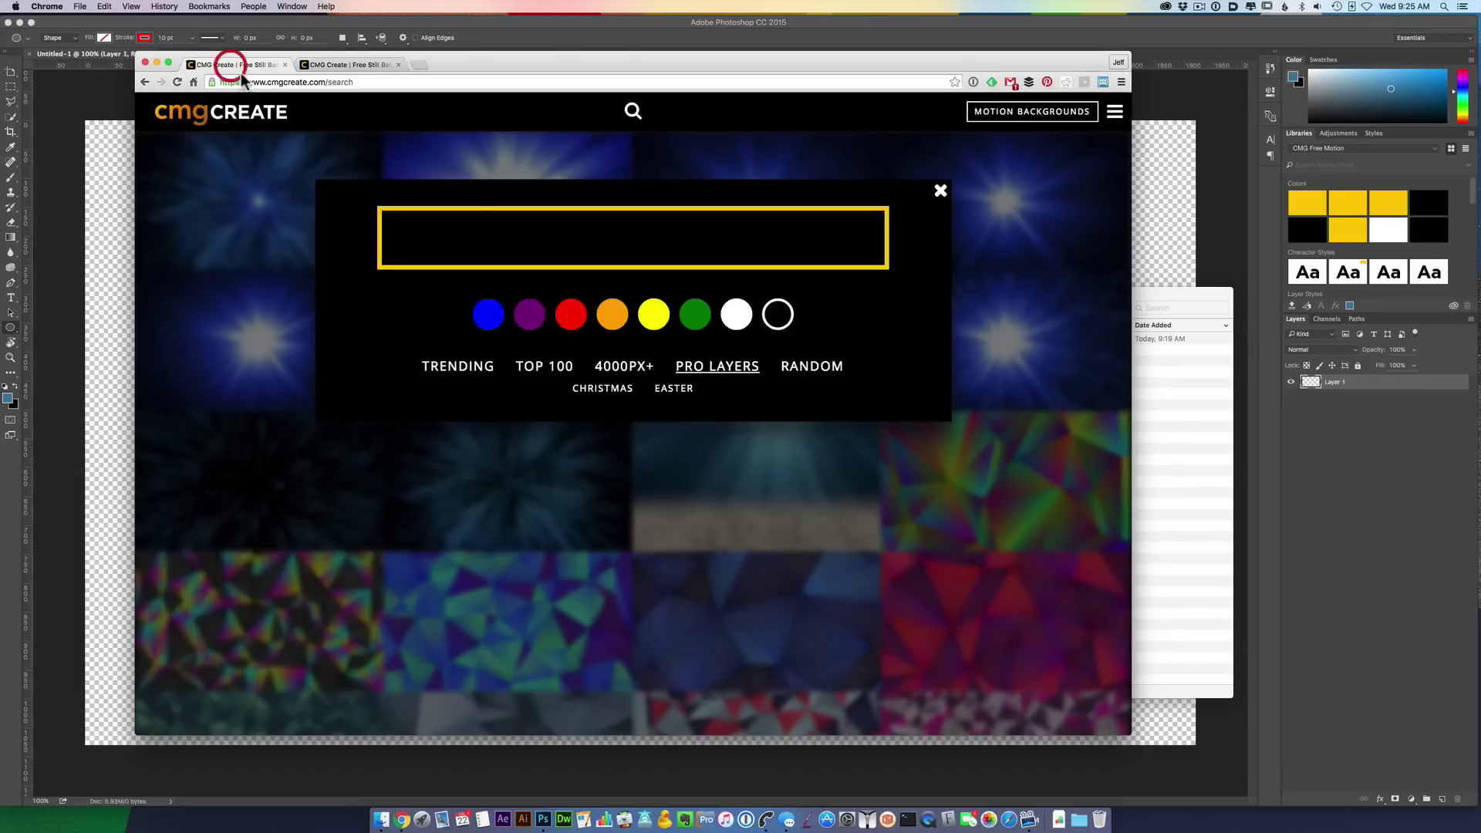
click(939, 190)
drag(1126, 173, 1128, 455)
click(1155, 261)
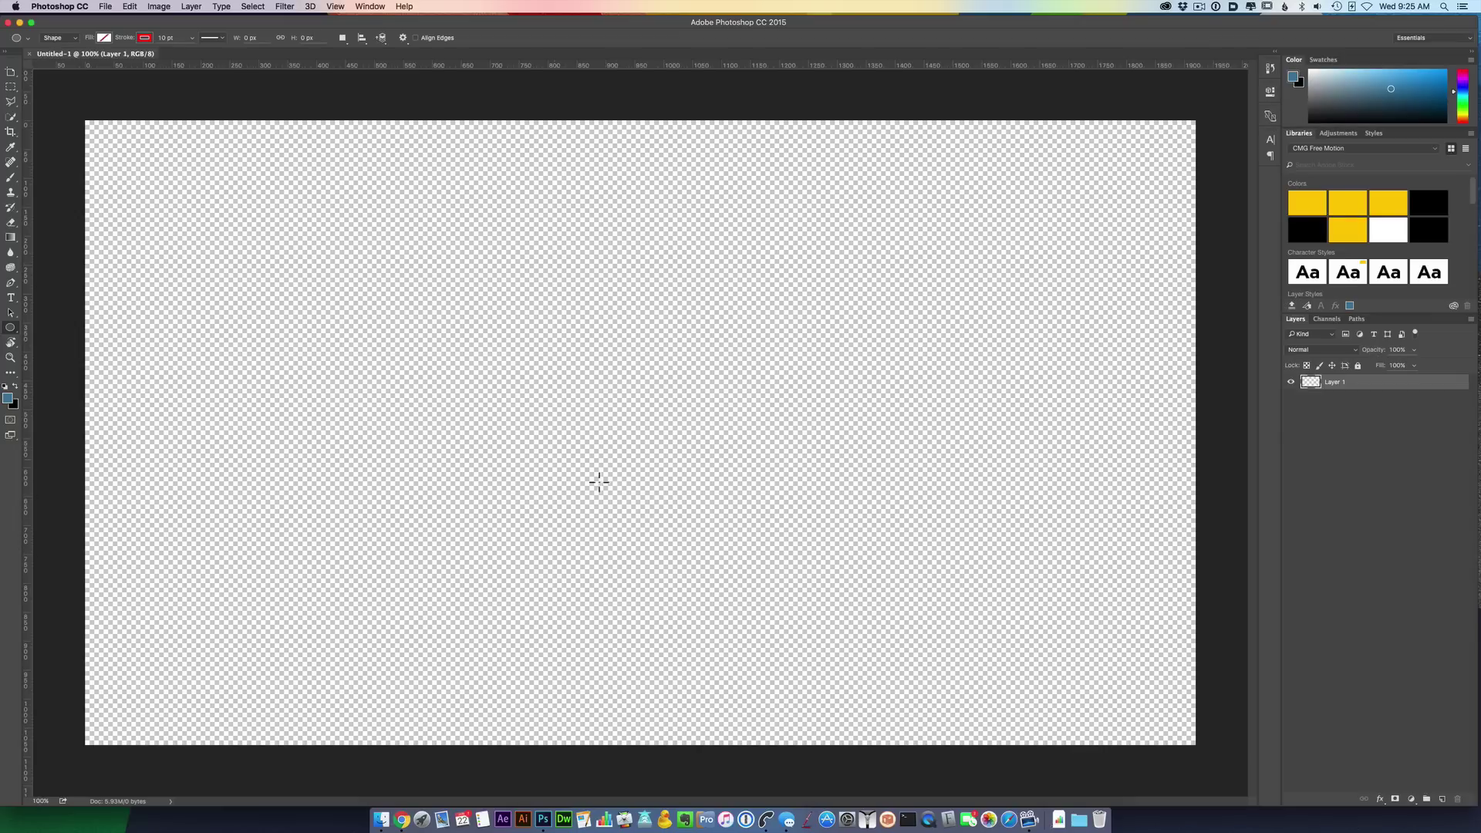
- Download the pink Fluid Form Snaps 08 image from CMG Create at 16:9 desktop size
key(super+Tab)
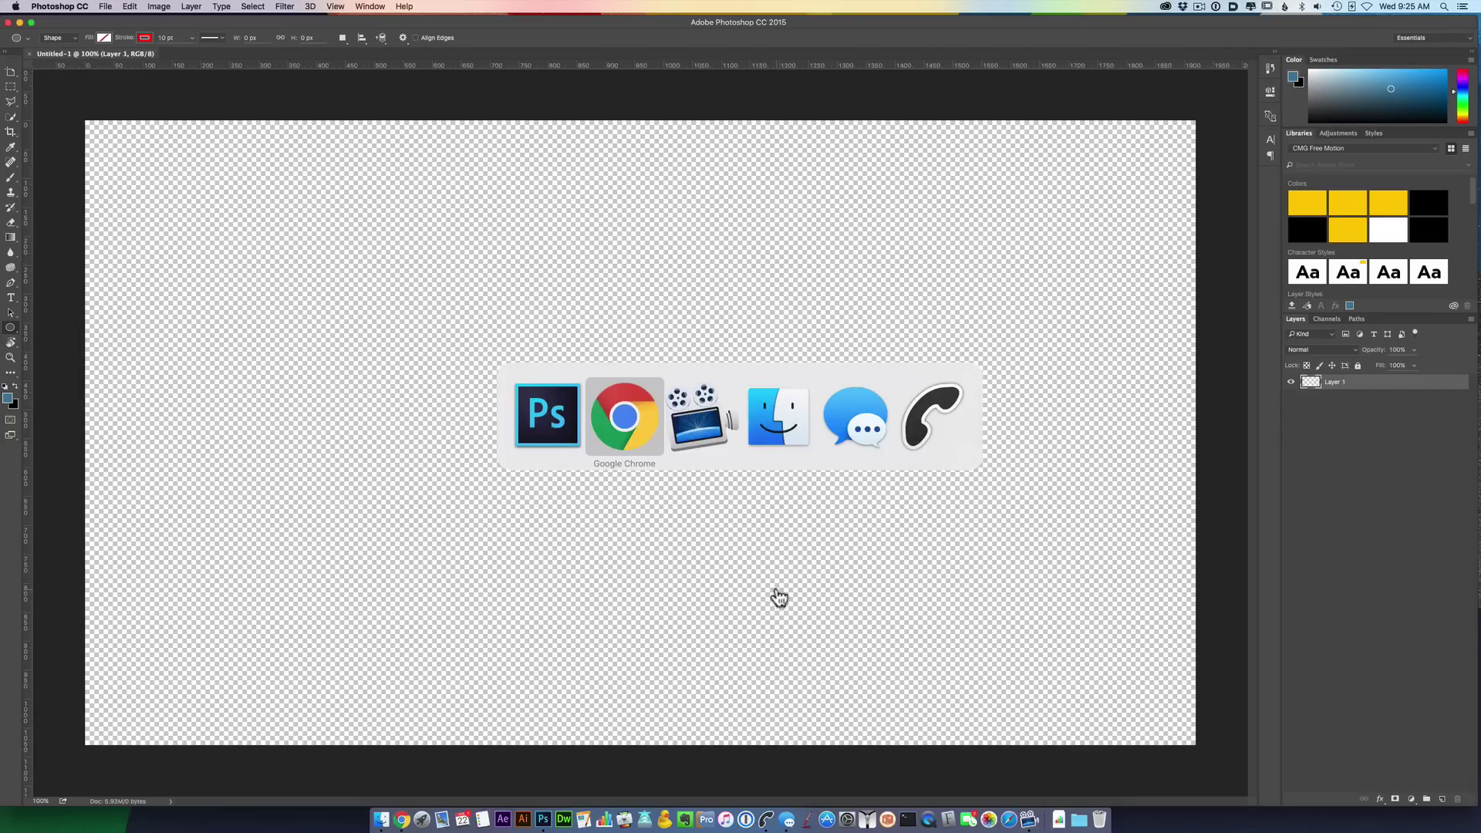
click(402, 818)
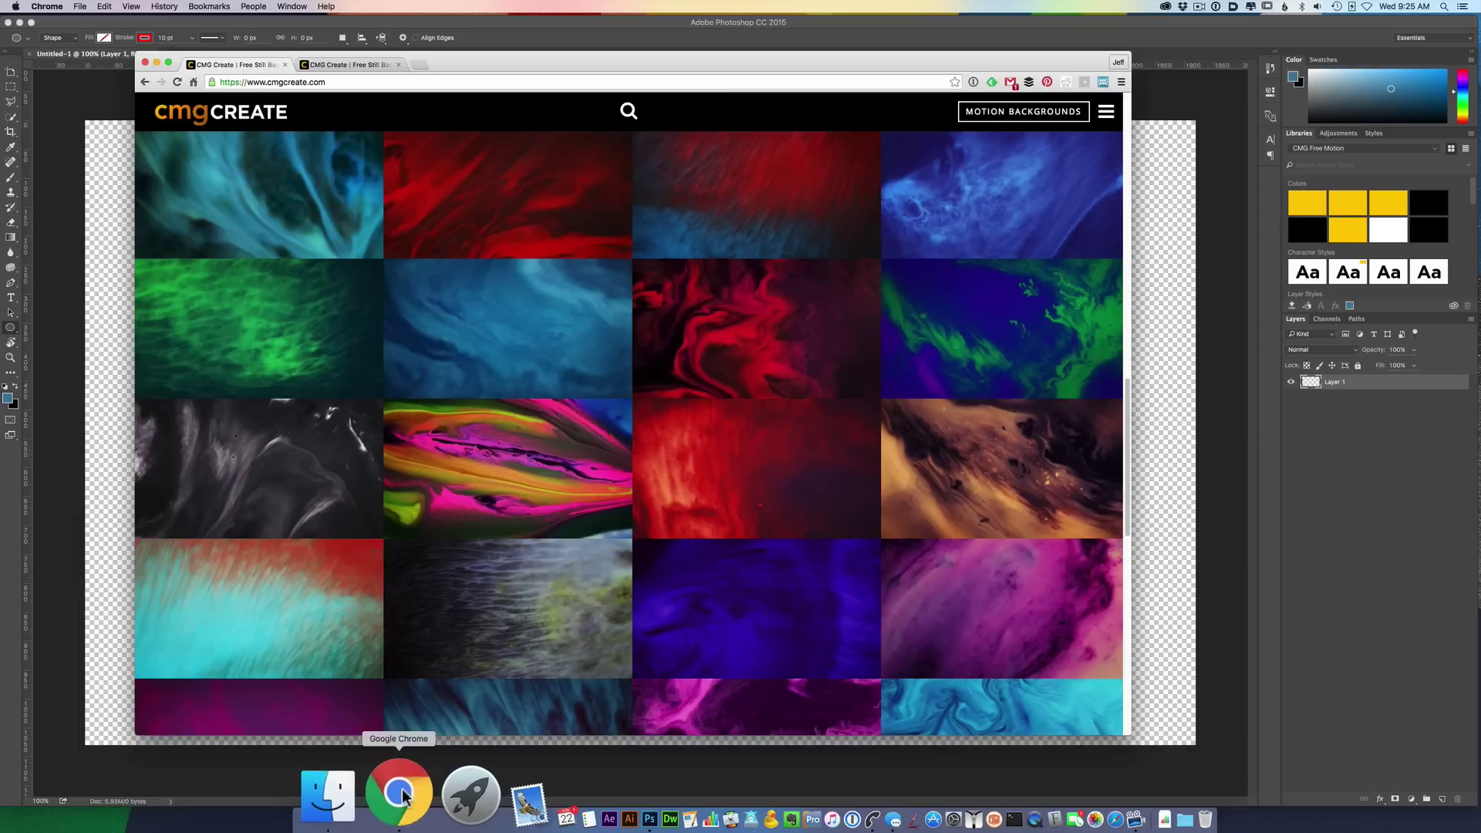
mouse_move(1127, 396)
mouse_down()
mouse_move(1120, 568)
mouse_move(1114, 545)
mouse_up()
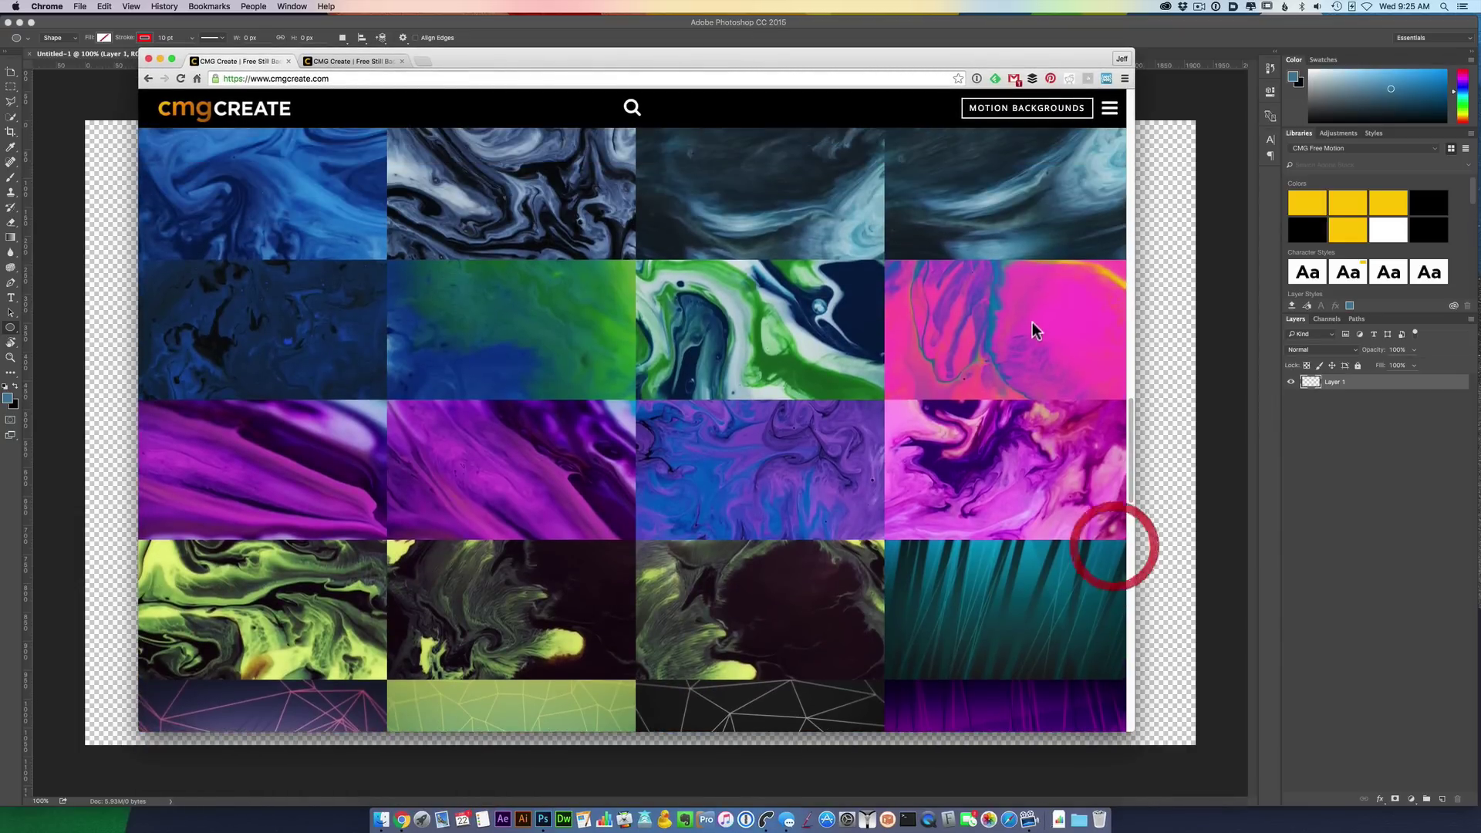
click(1038, 339)
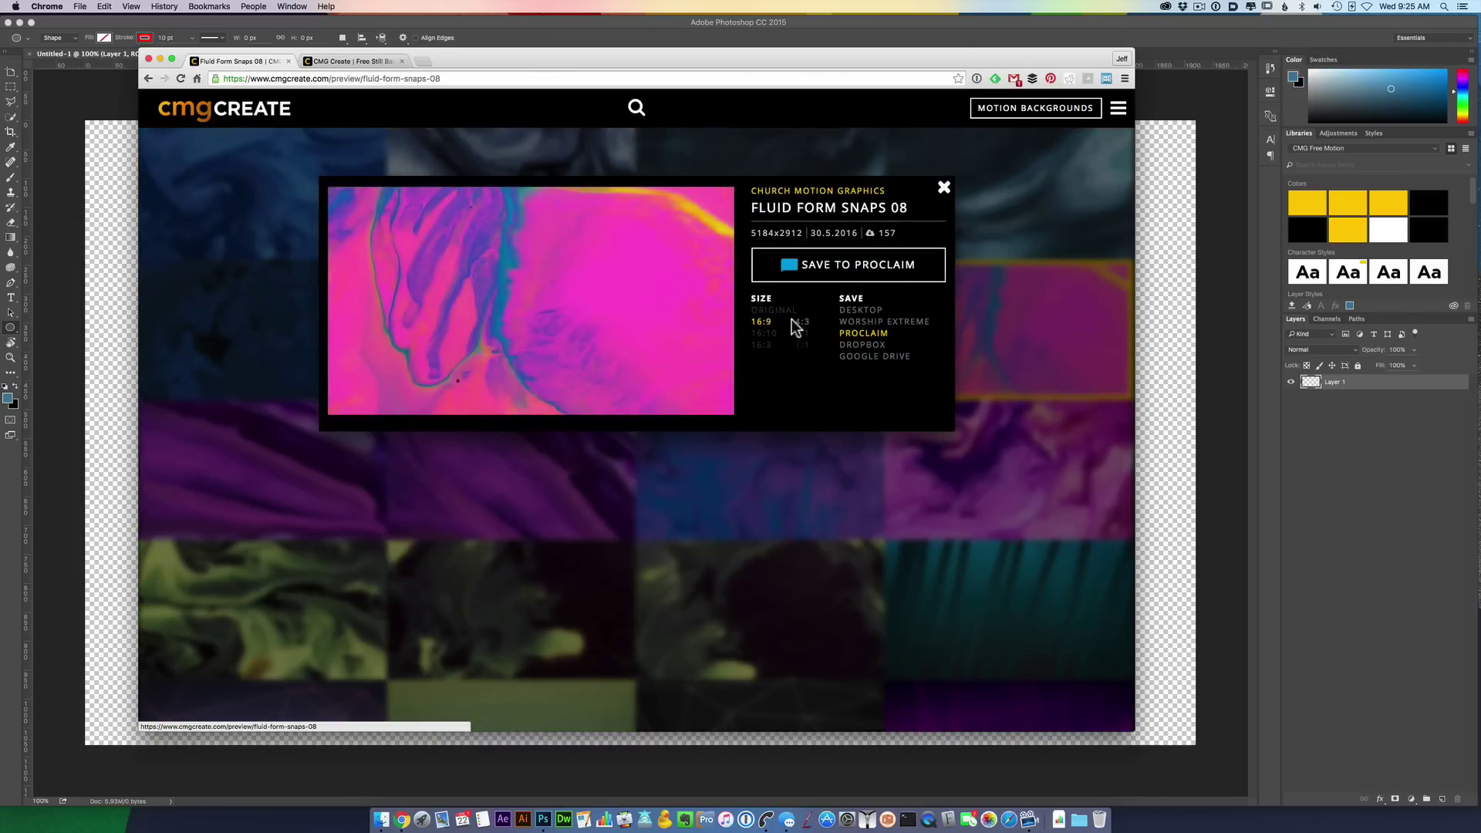
click(839, 310)
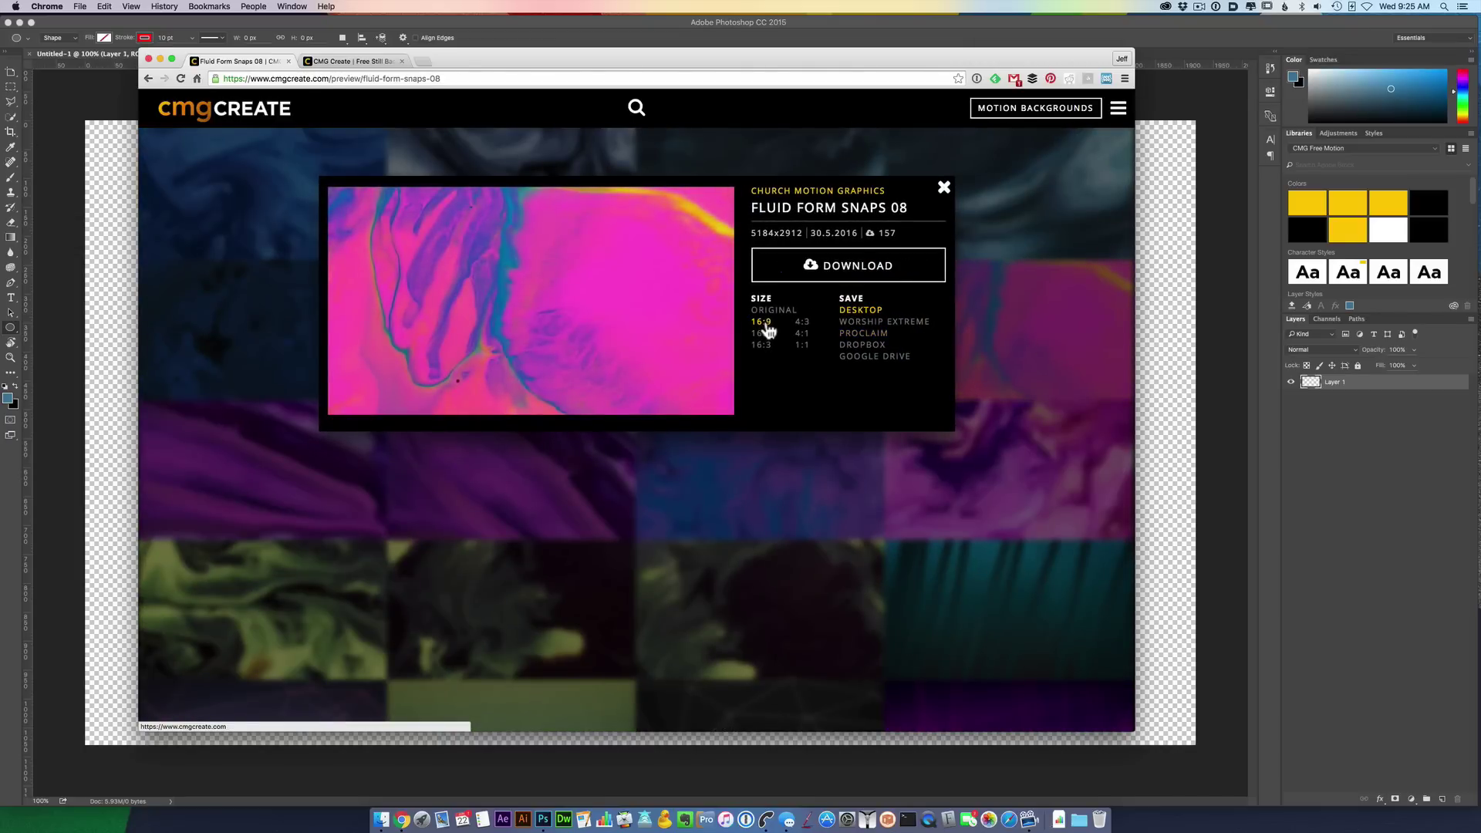
click(808, 270)
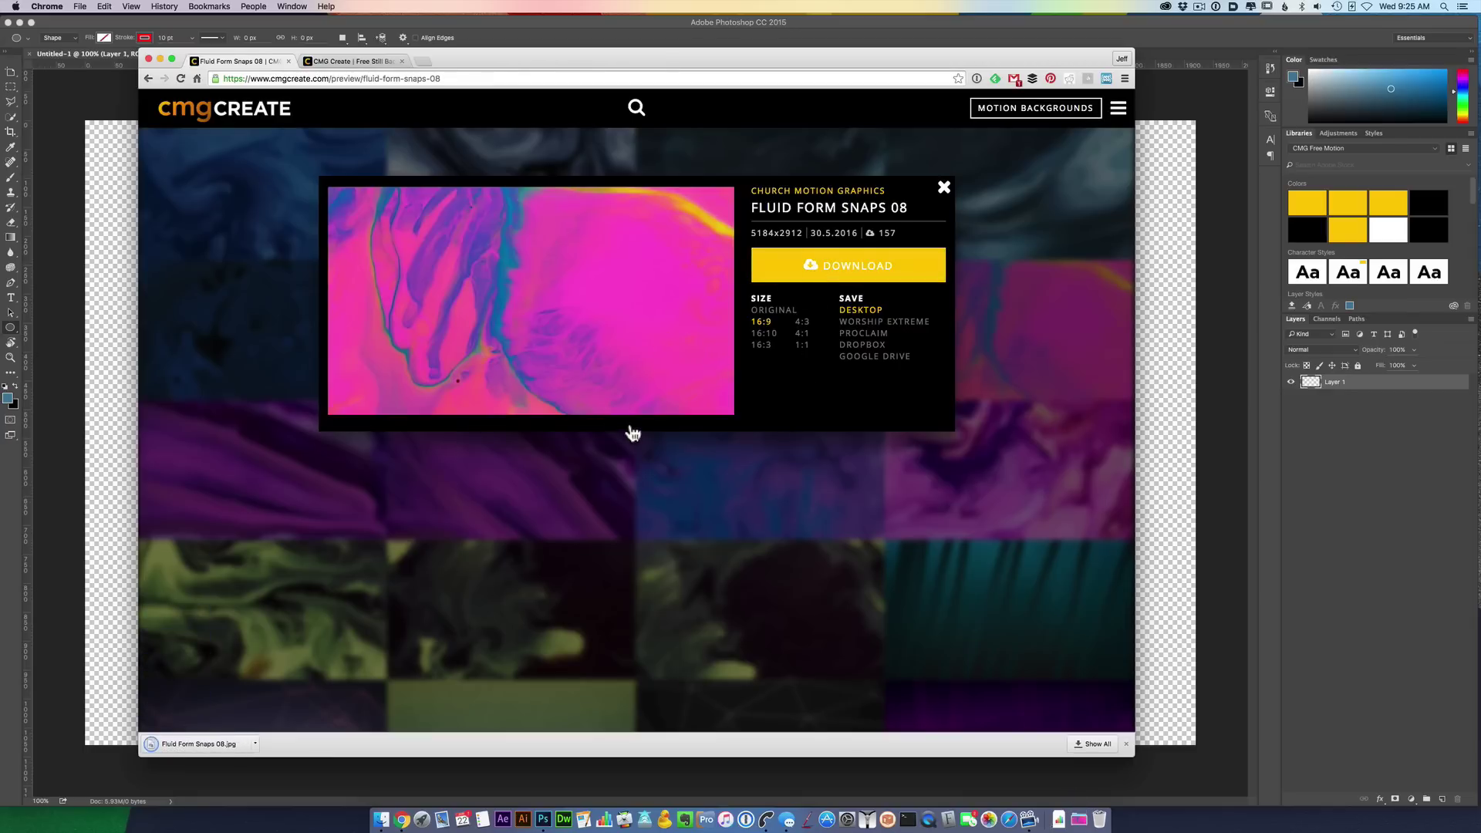
- Place Fluid Form Snaps 08.jpg from Downloads onto the Photoshop canvas as its own layer
key(super+Tab)
click(783, 432)
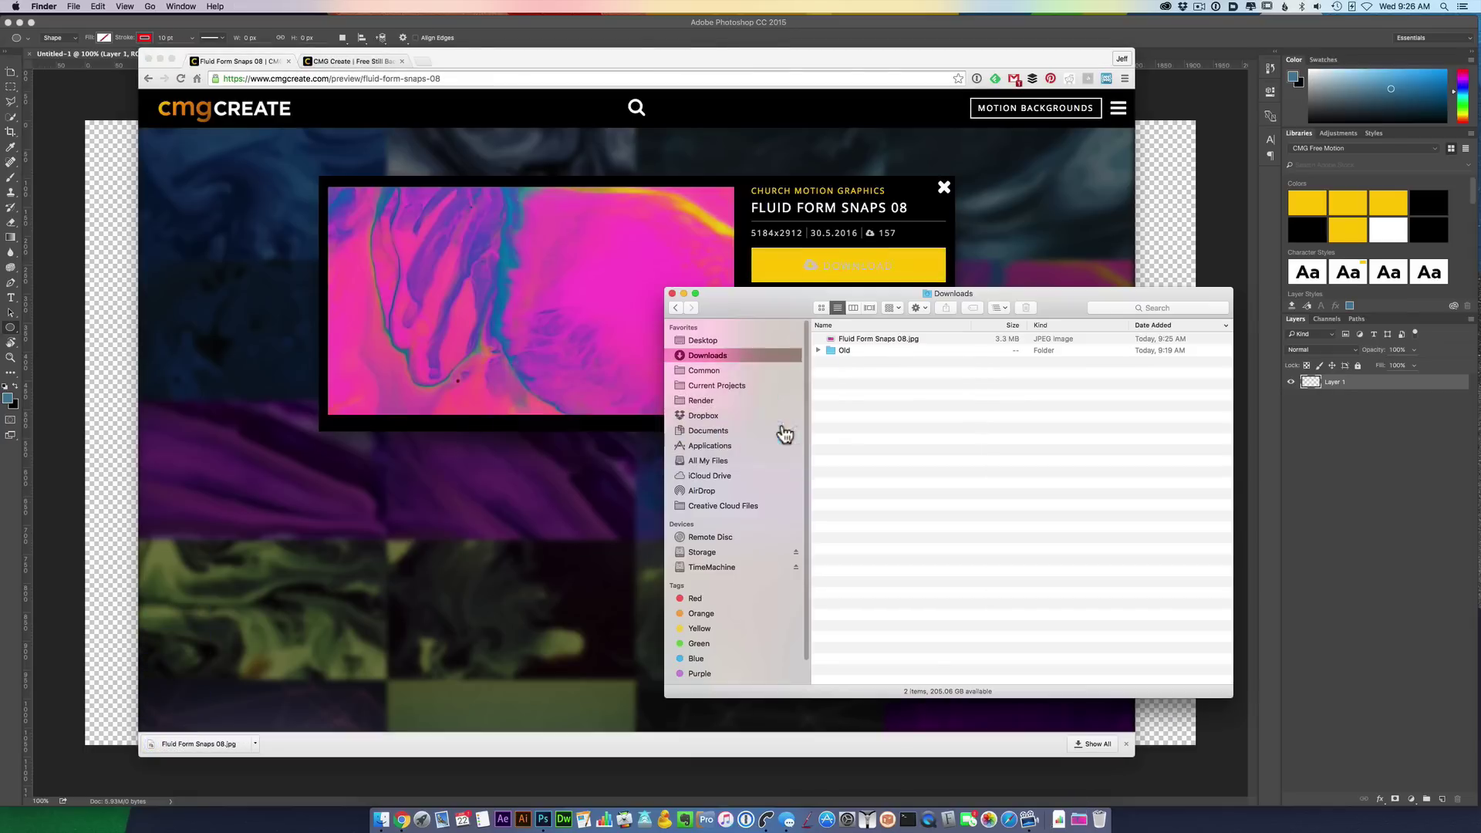
drag(784, 308, 855, 282)
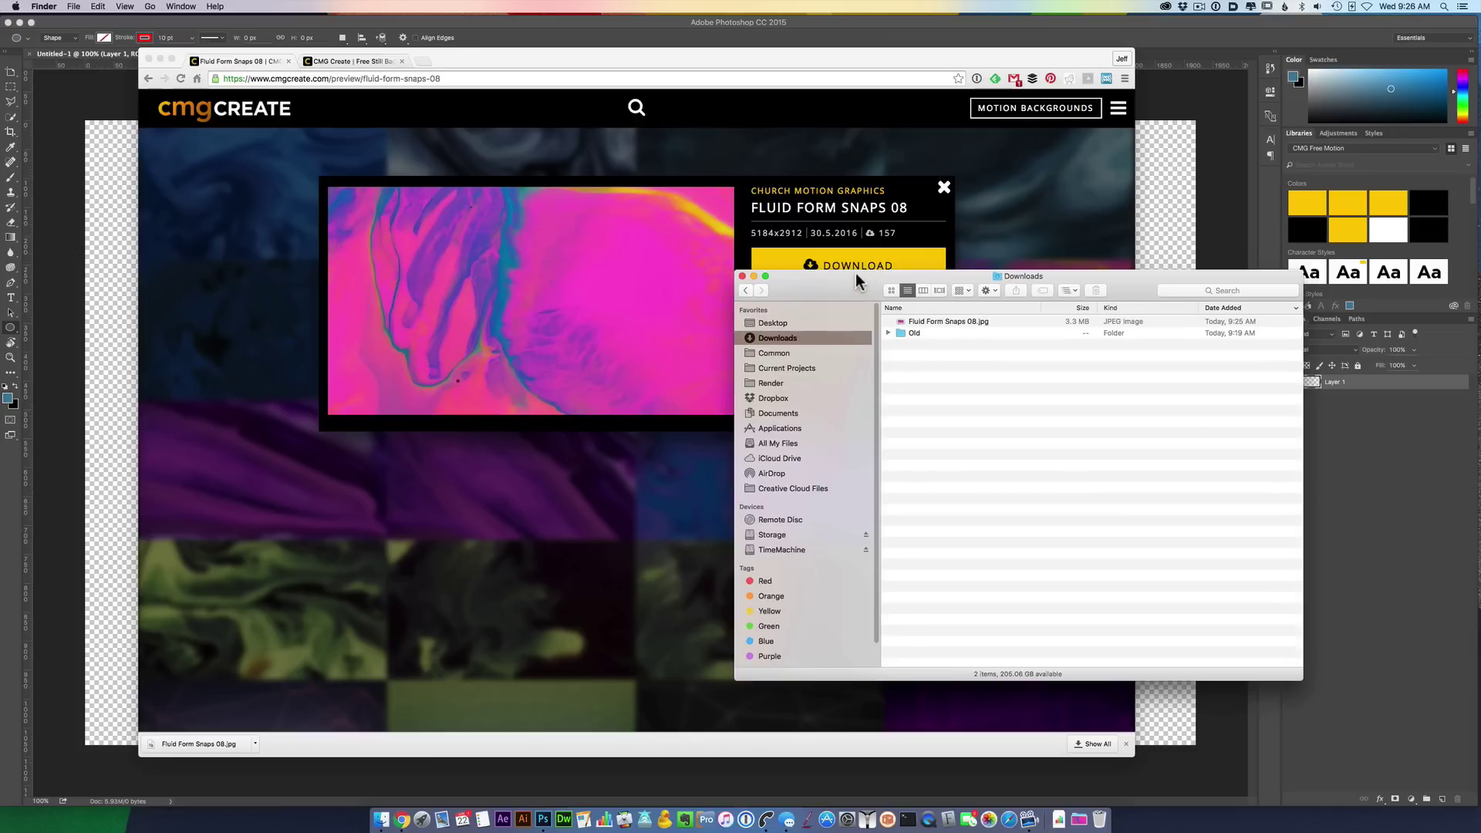
click(955, 321)
drag(974, 320, 1173, 212)
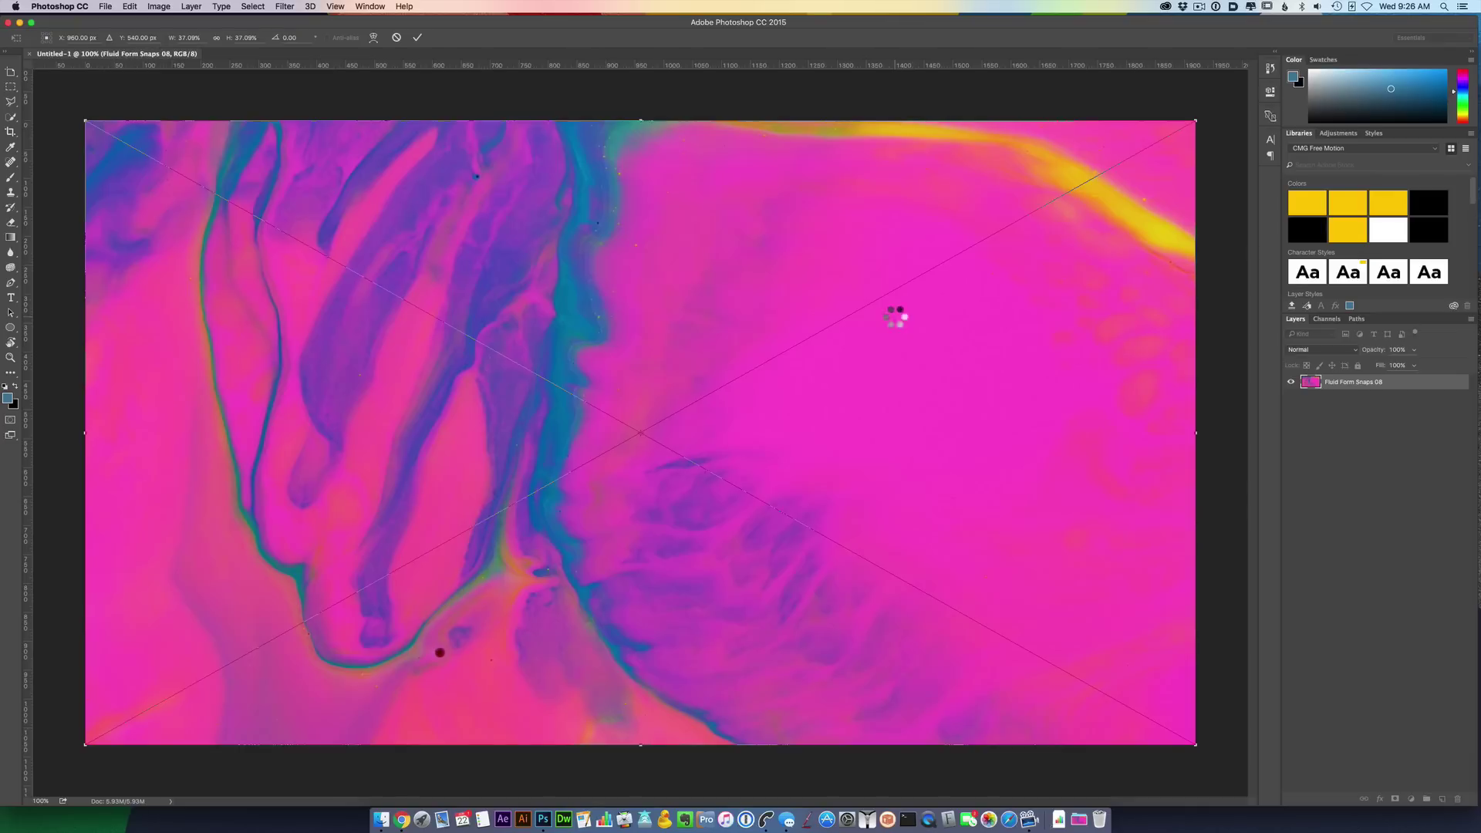
key(Return)
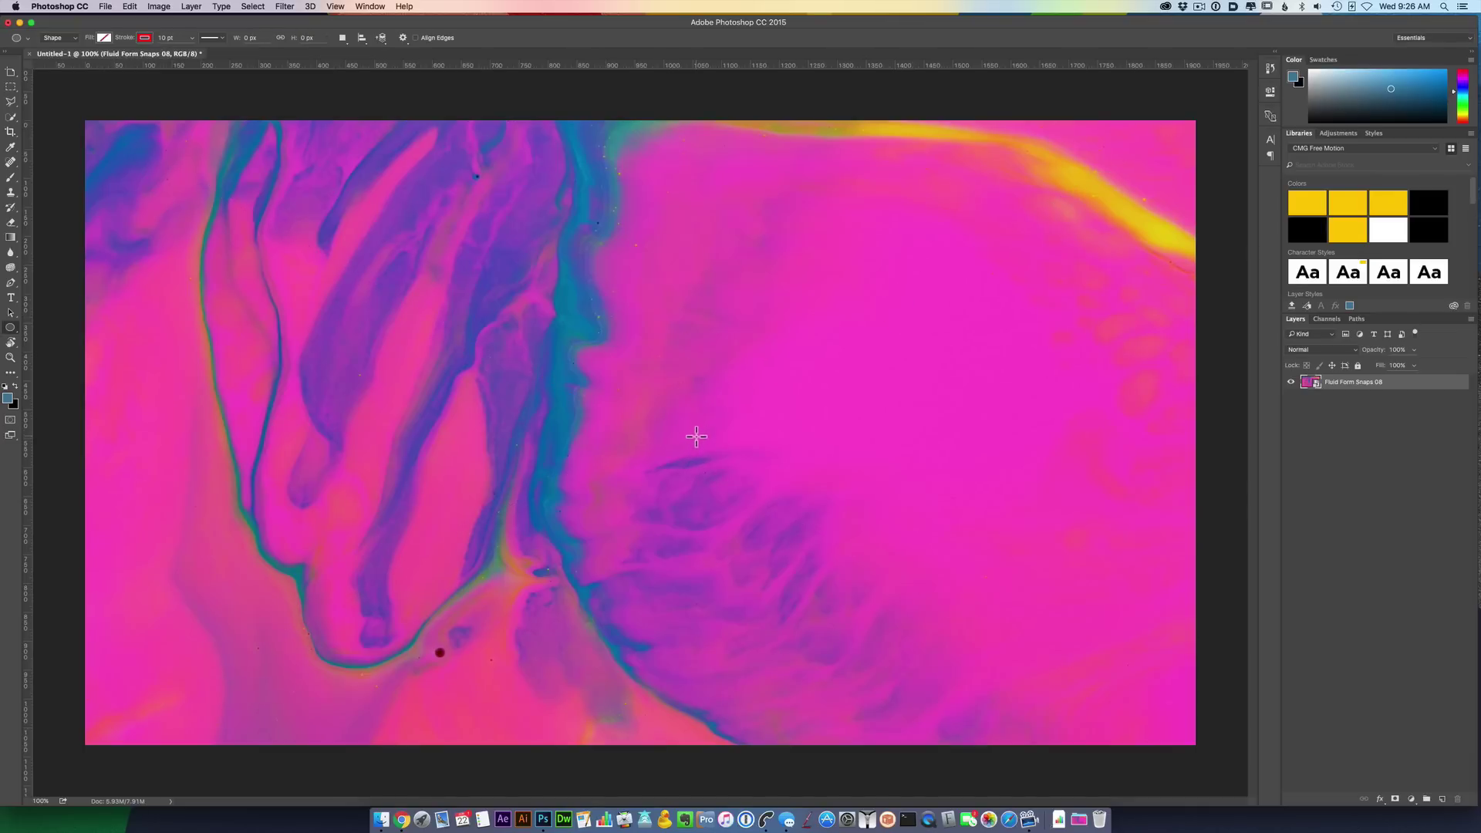
- Download the High Voltage 19 line overlay from Pro Layers as a 16:9 desktop PNG
click(401, 824)
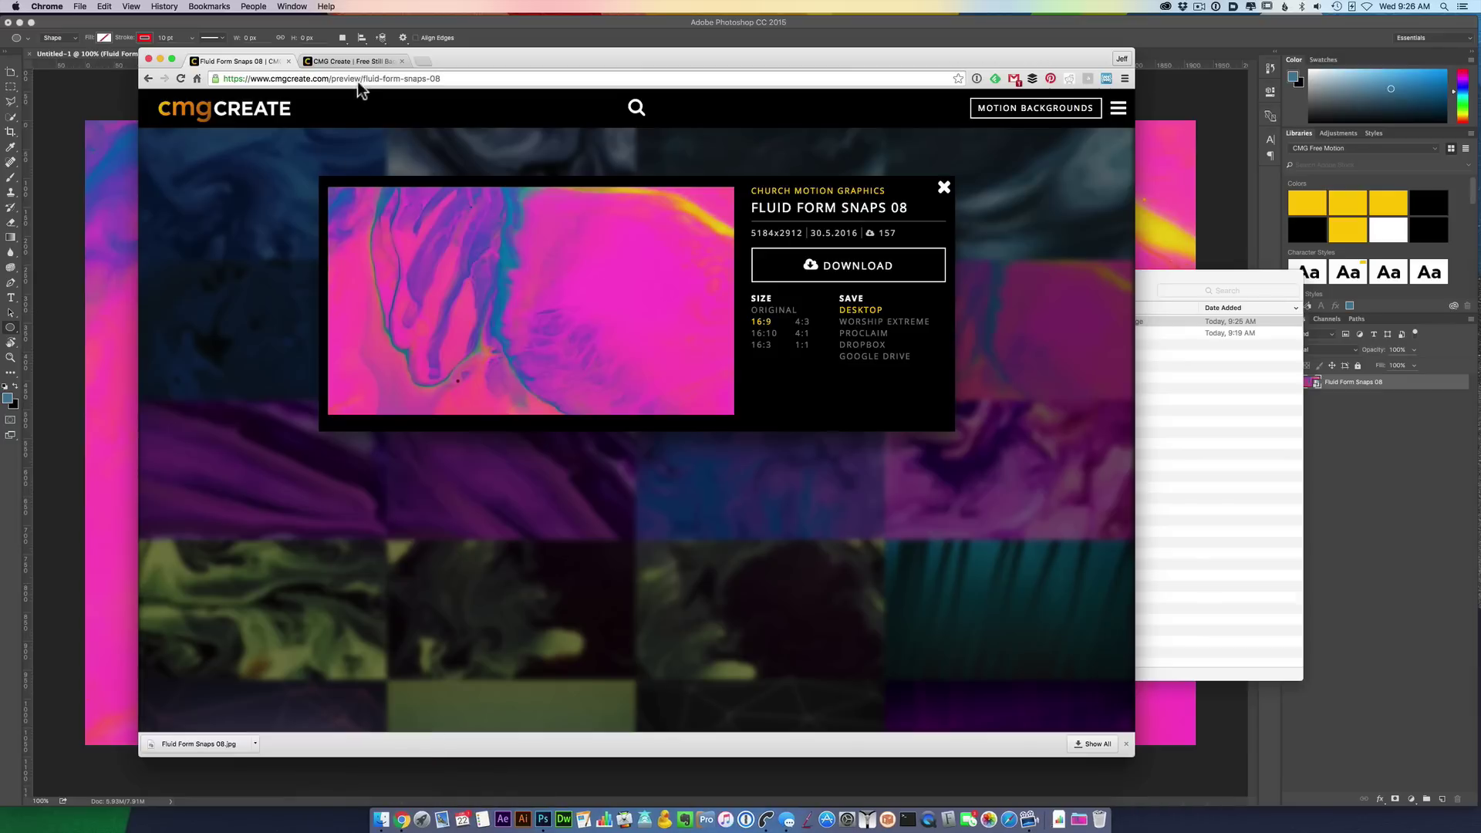
click(367, 60)
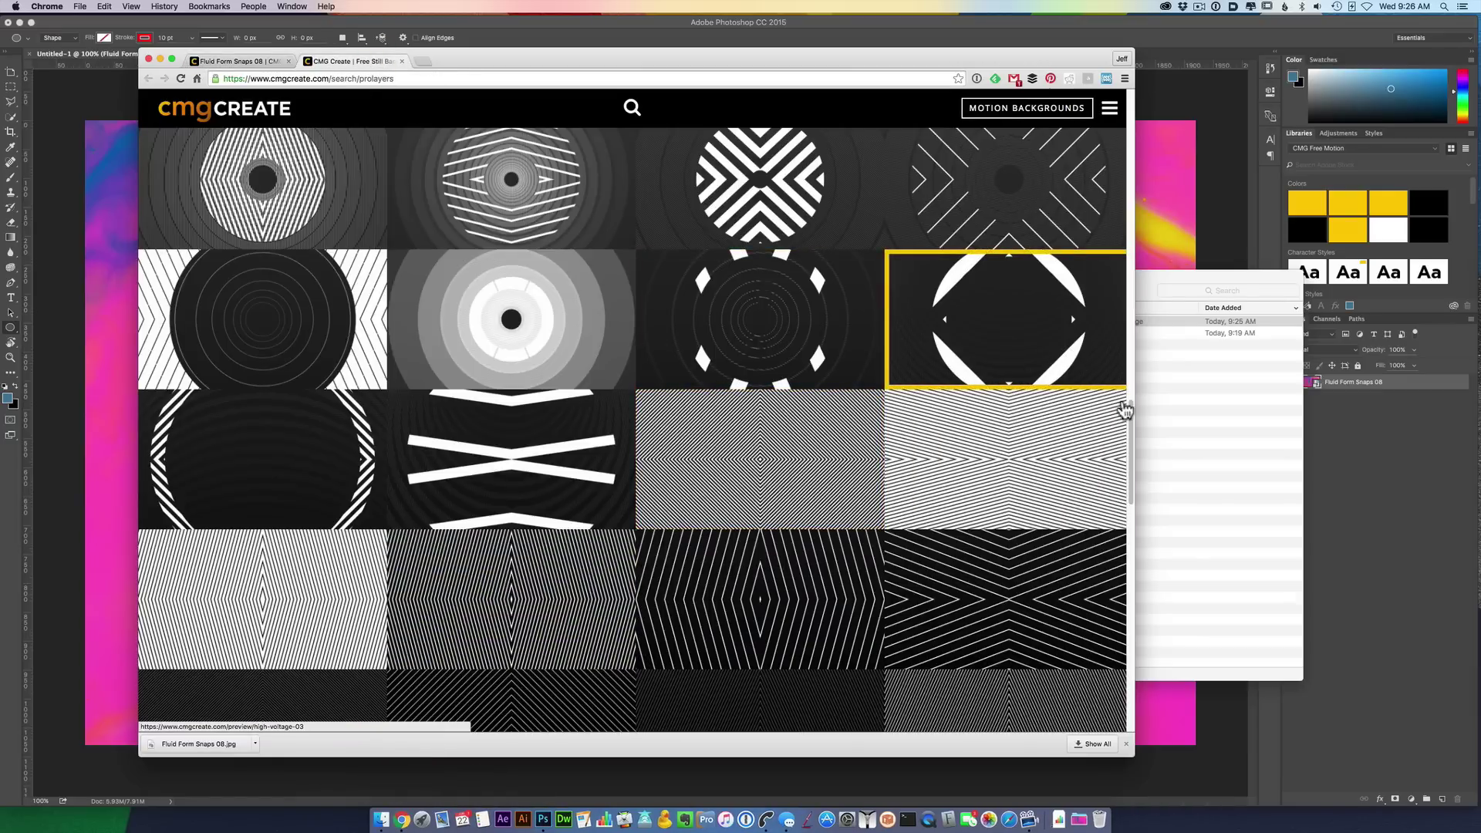
click(1122, 387)
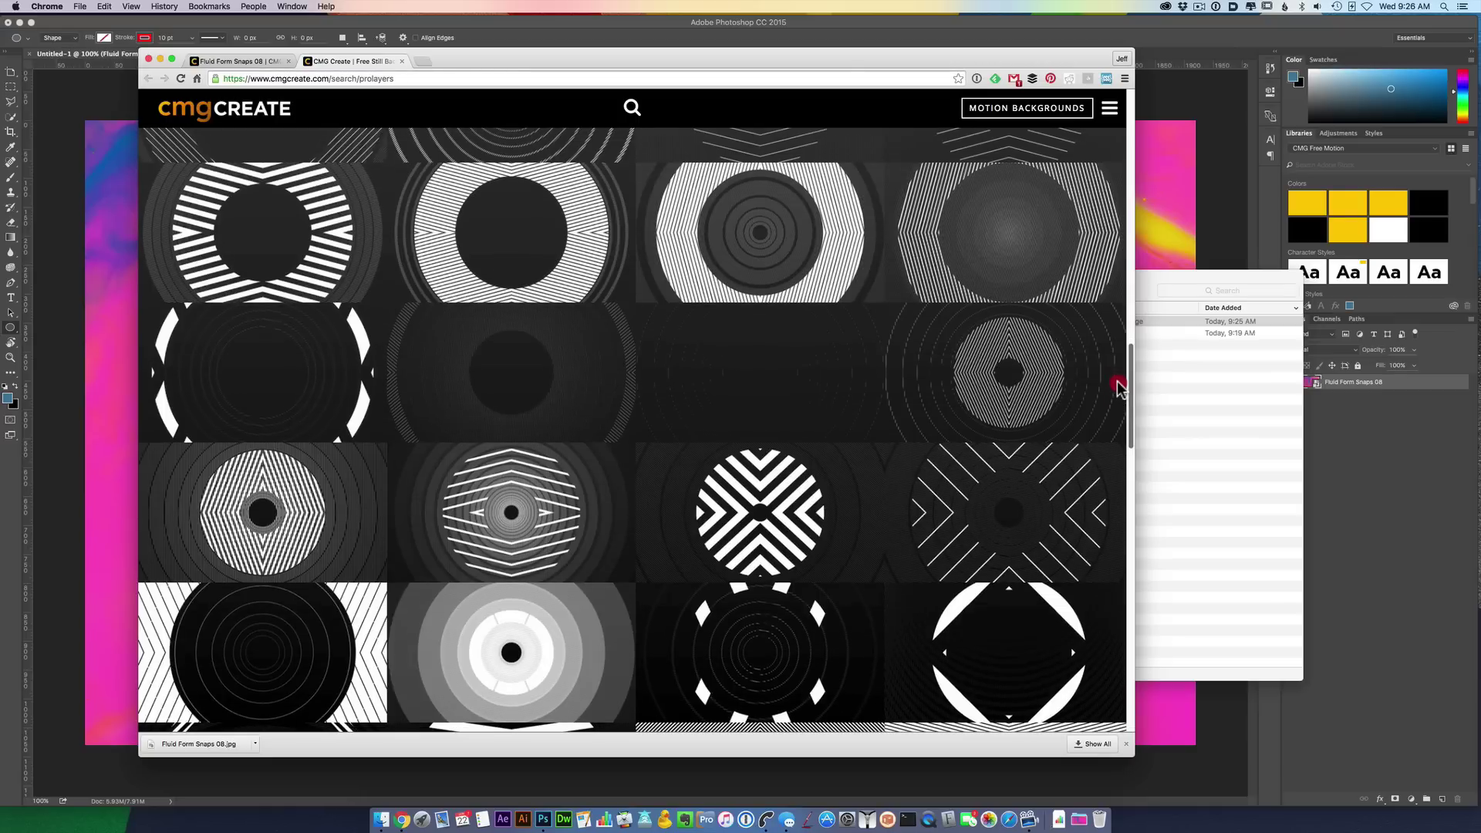
drag(1121, 387, 1115, 369)
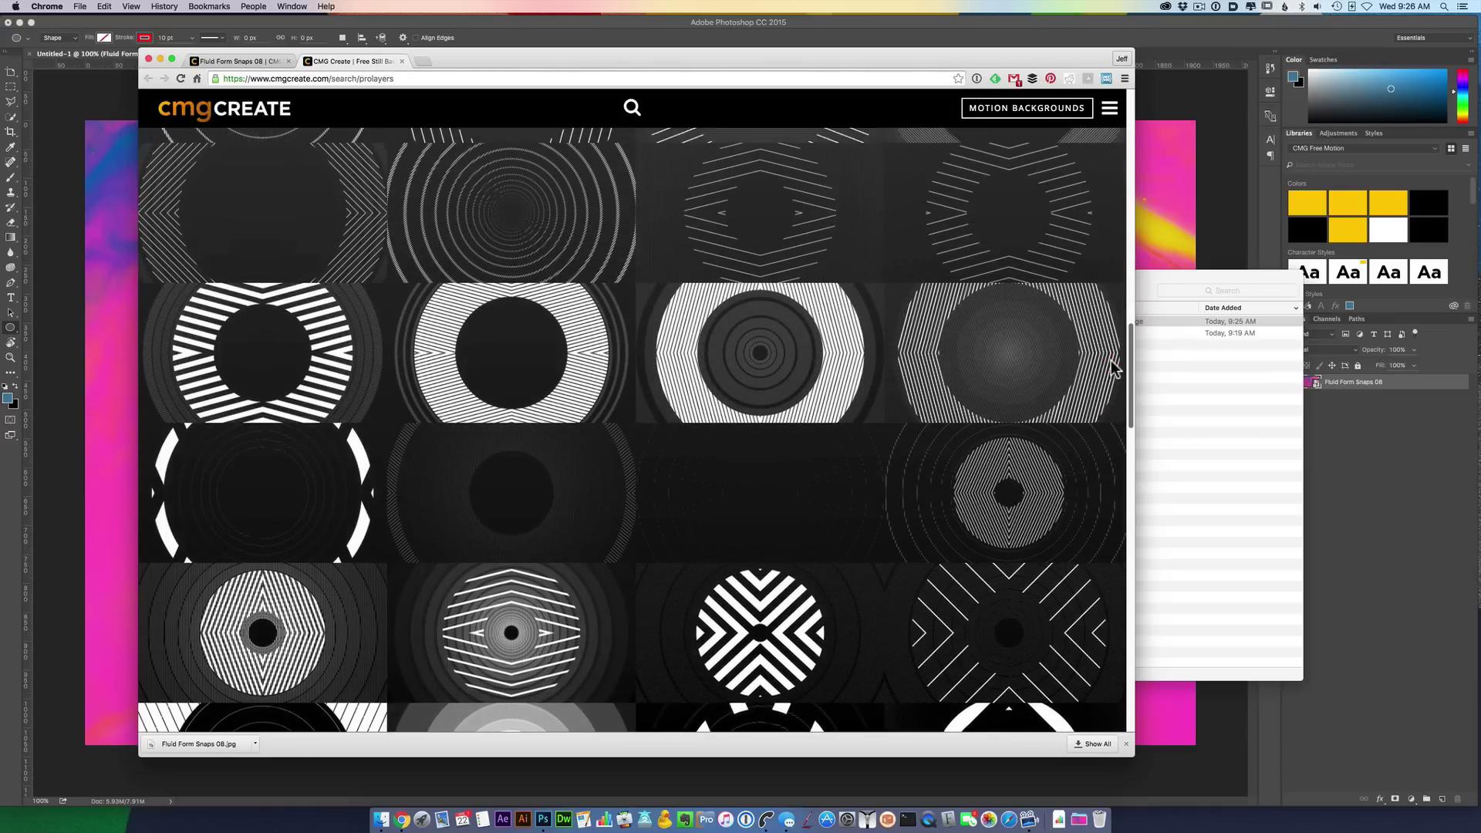
click(838, 367)
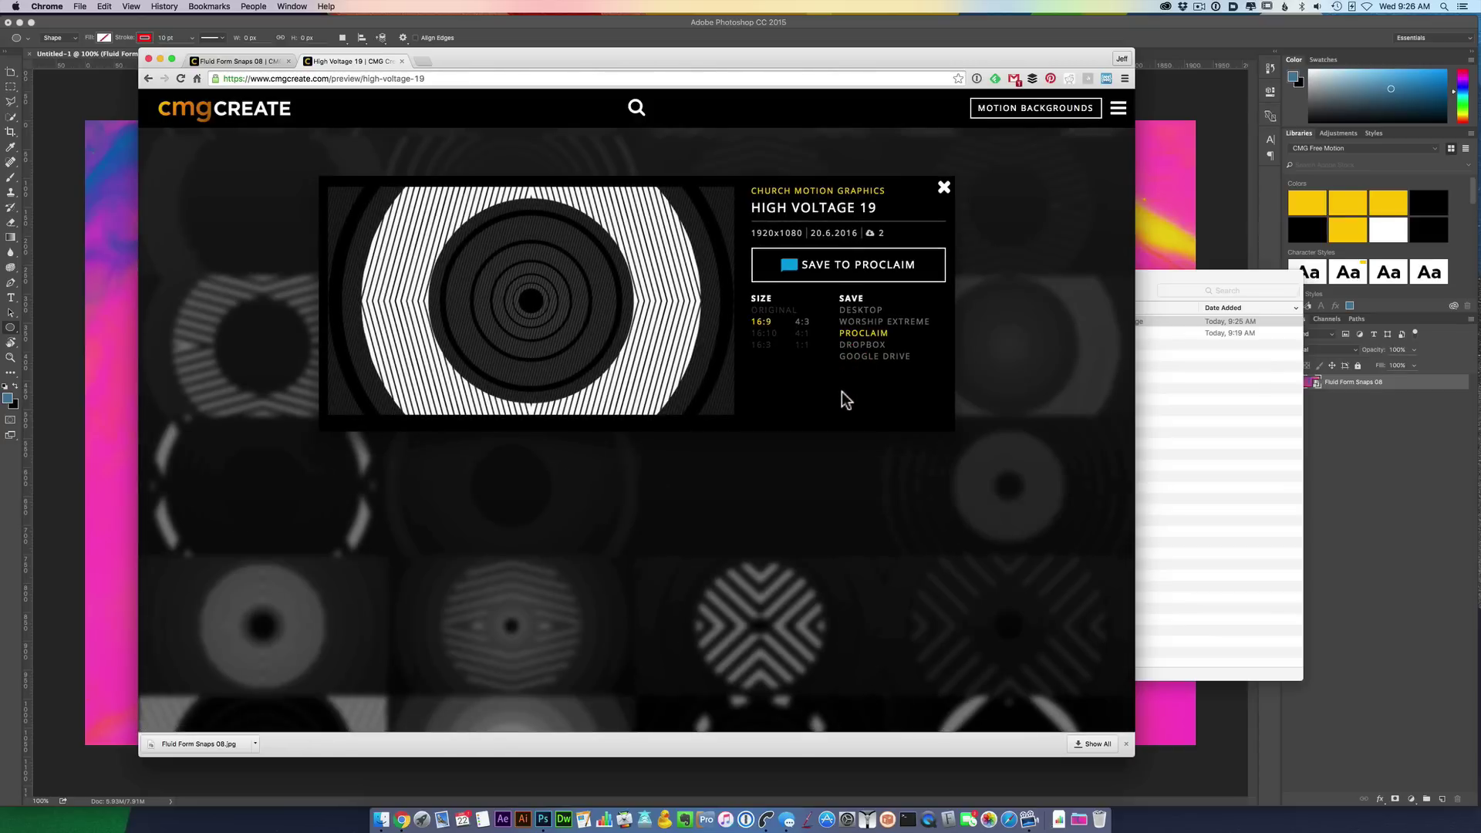
click(852, 309)
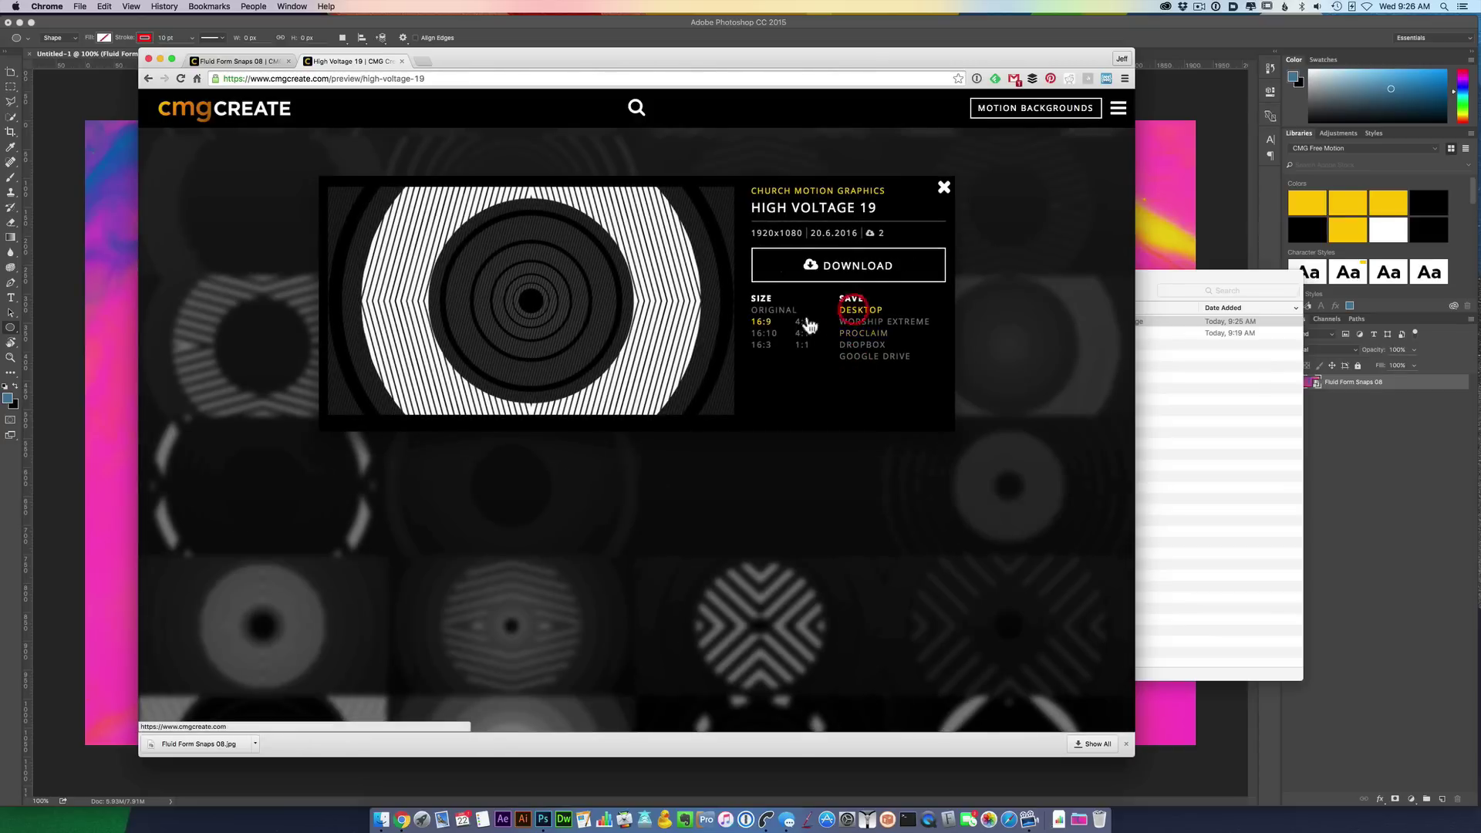
click(841, 279)
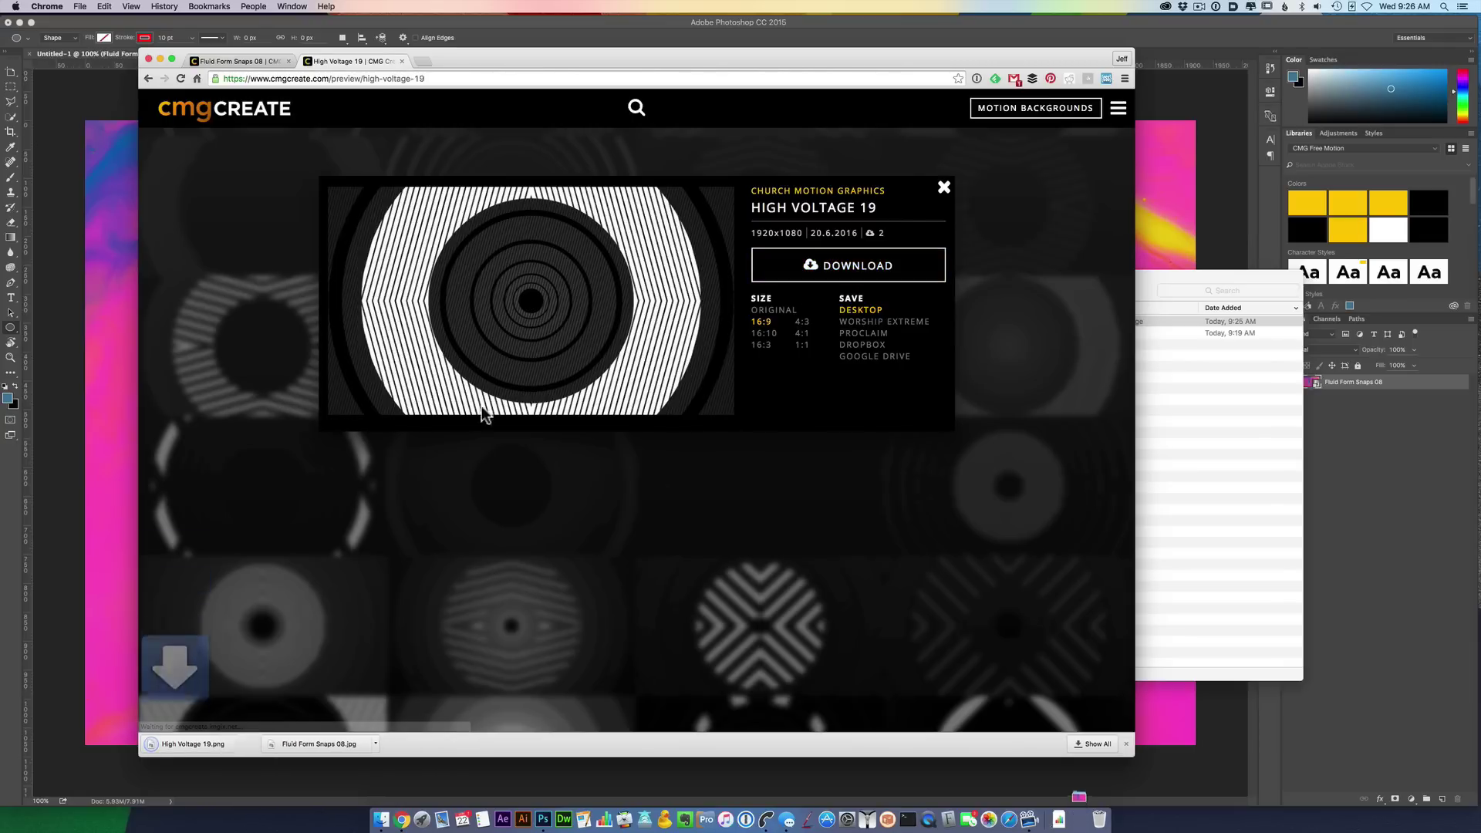
- Place High Voltage 19.png over the fluid image and invert it so white becomes black
click(543, 802)
key(super+Tab)
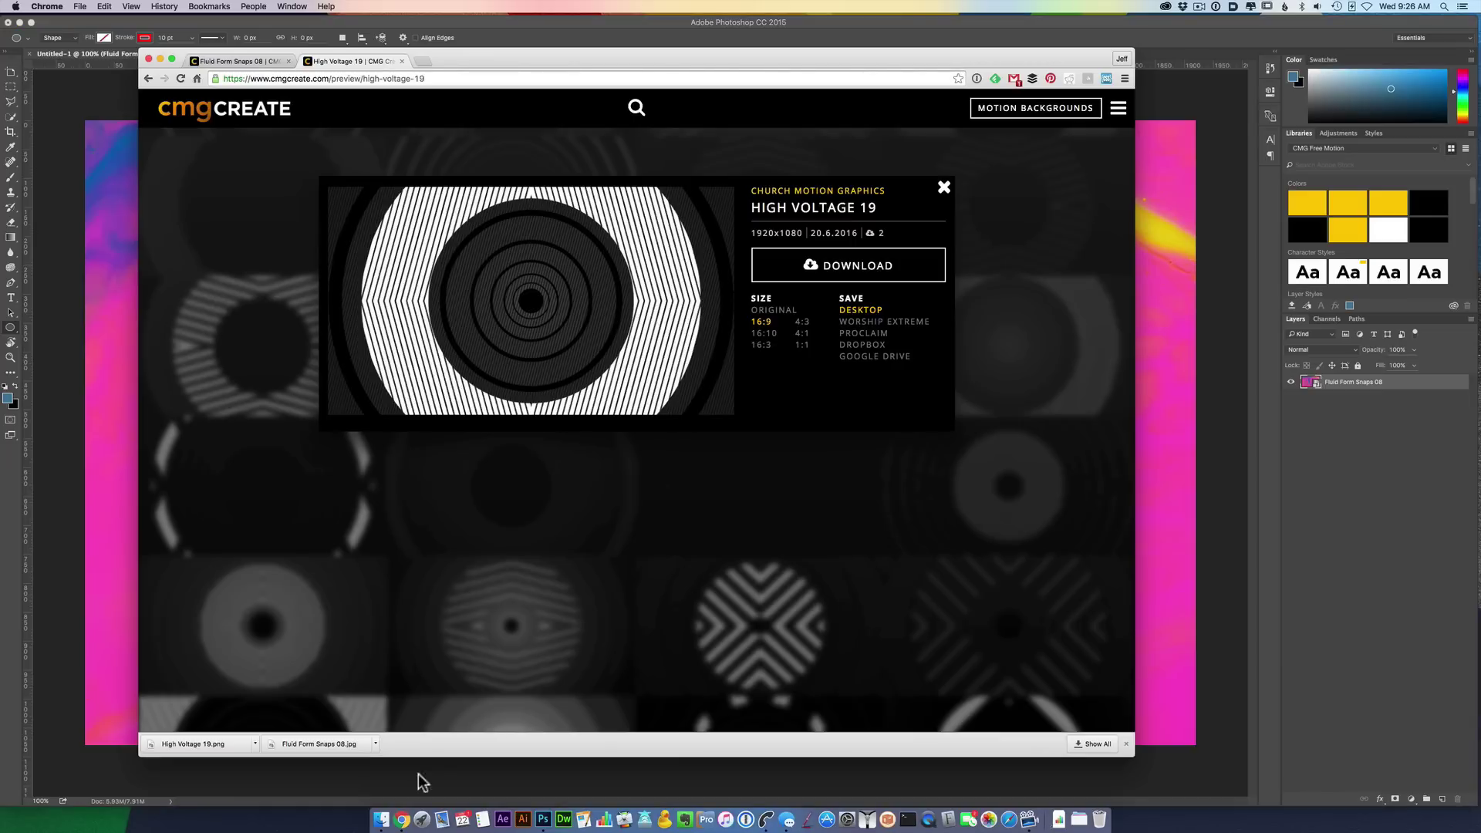
click(394, 818)
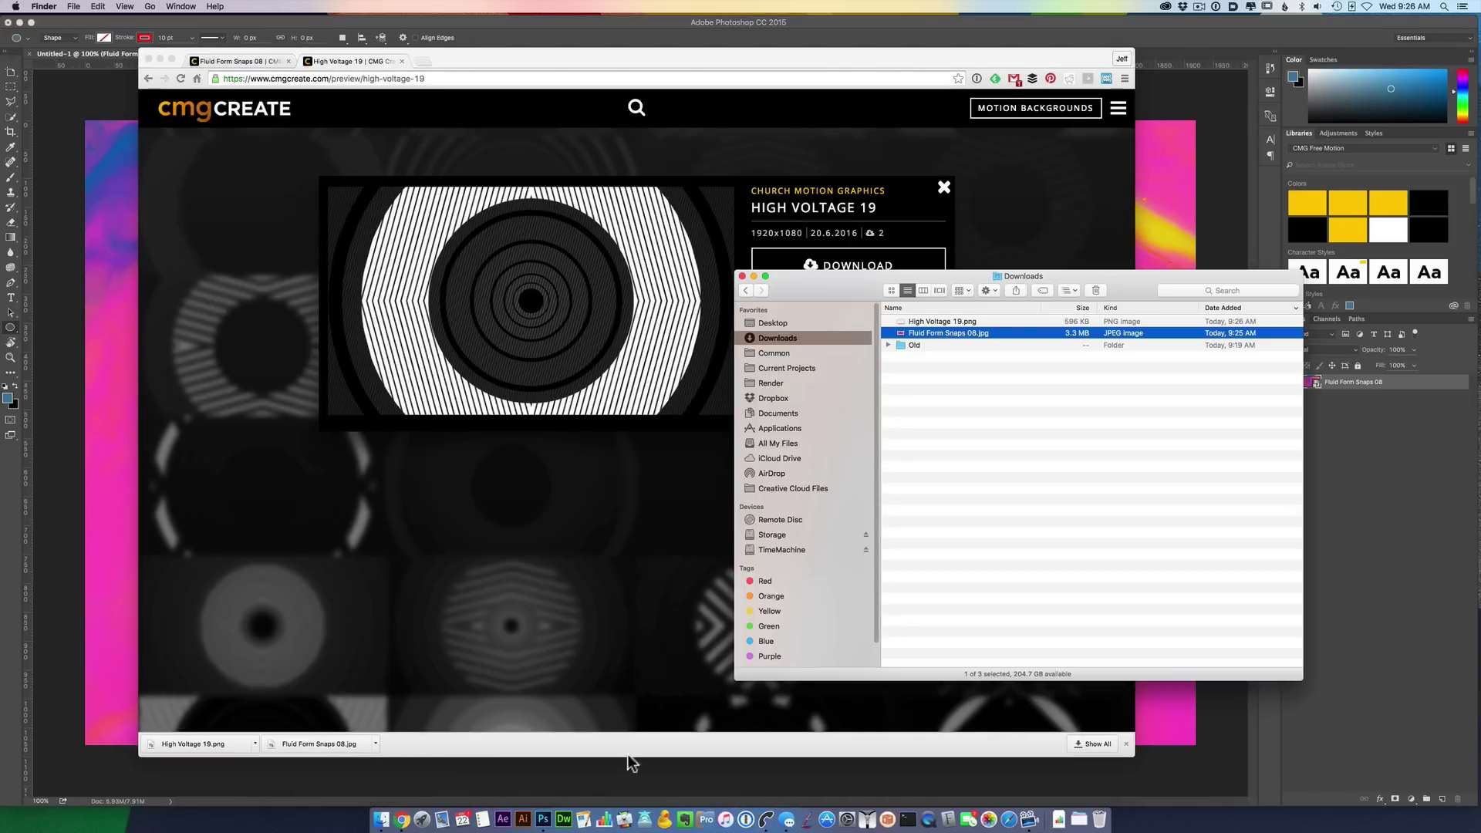
key(super+Tab)
click(381, 819)
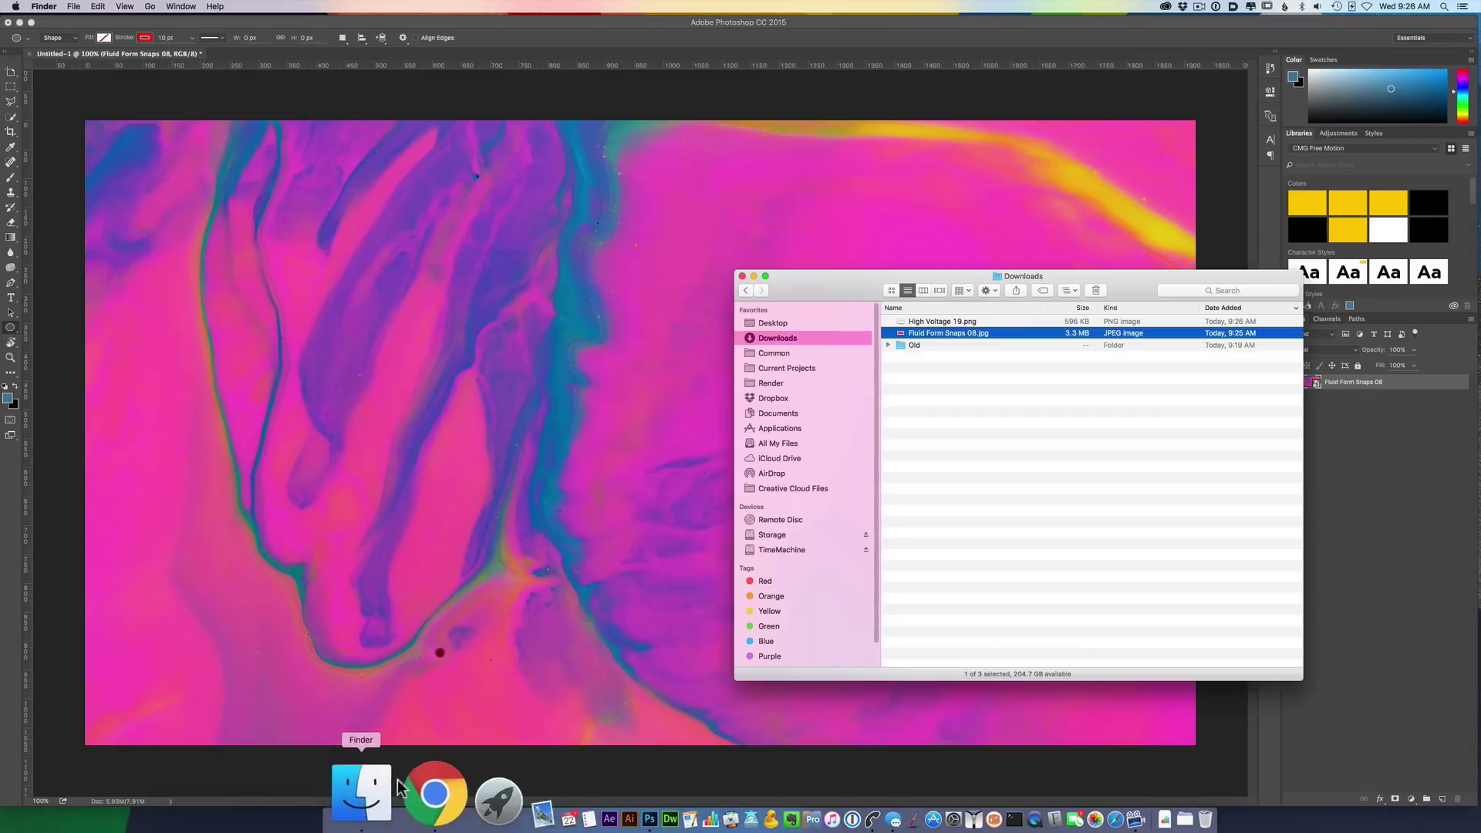
click(919, 321)
drag(934, 318, 622, 348)
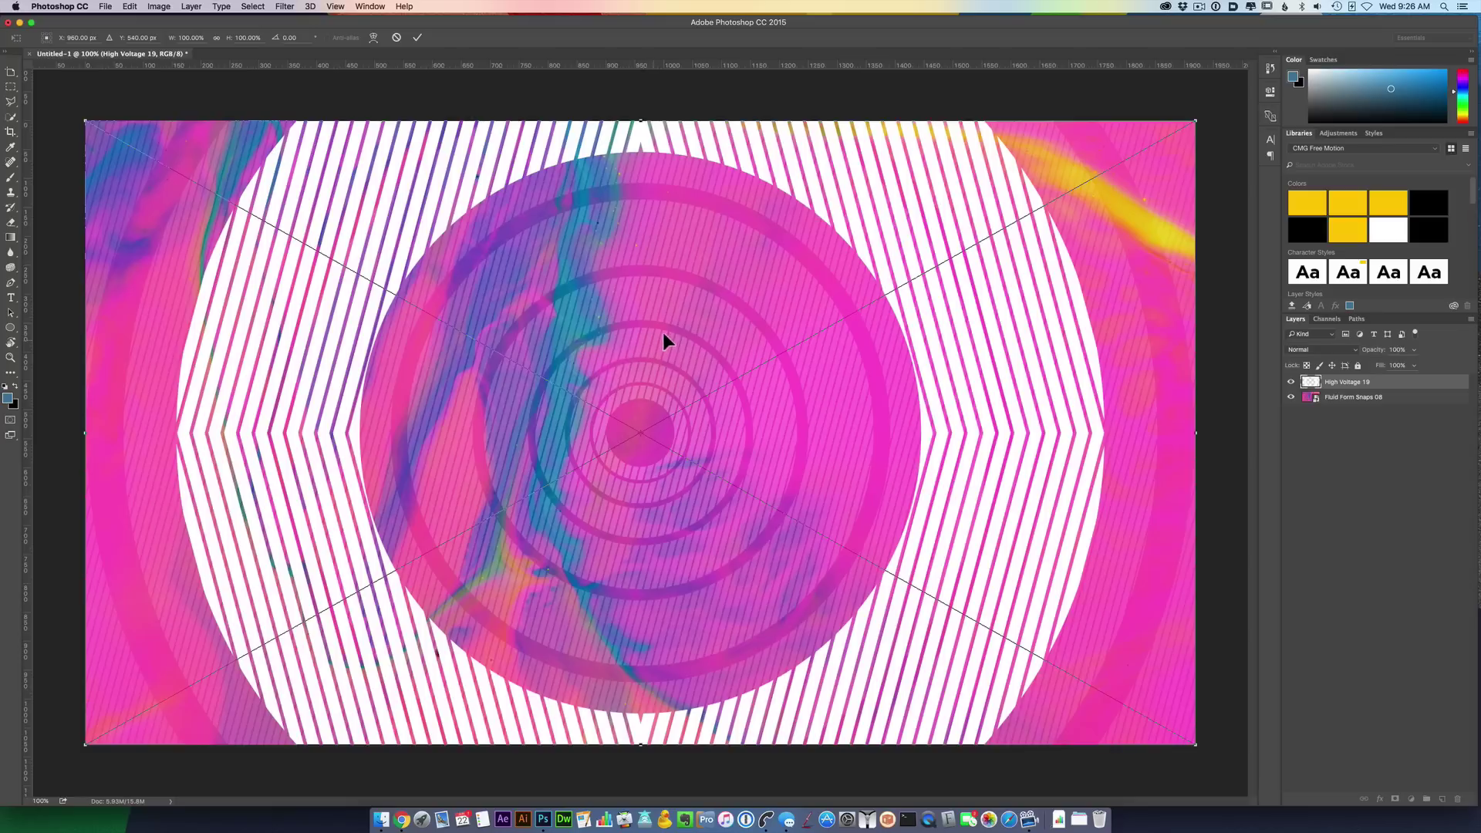
key(Return)
key(u)
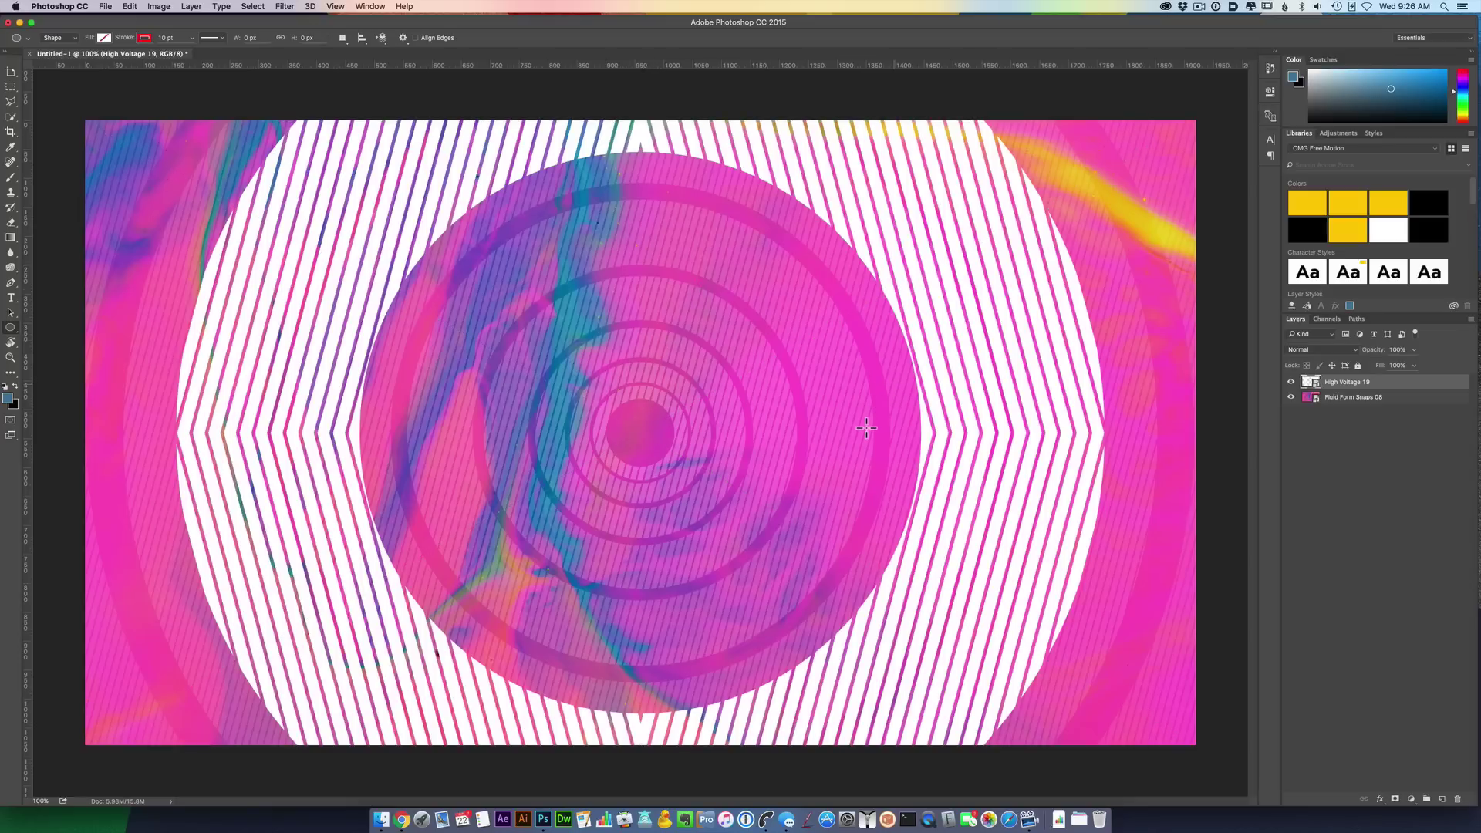
key(super+i)
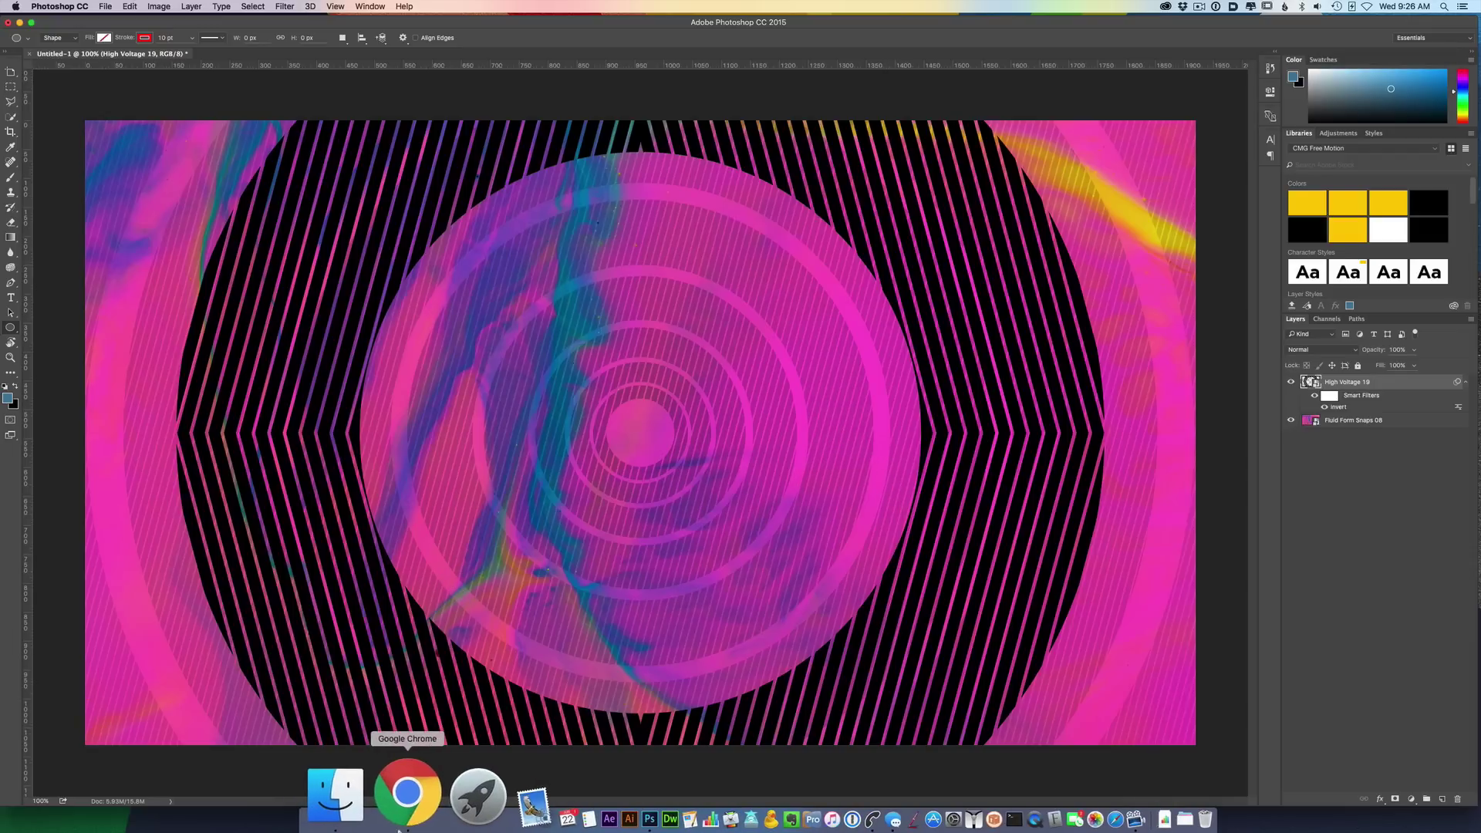
- Download the 1920x1080 Colored Smoke Mystery image from CMG Create
click(402, 804)
click(247, 57)
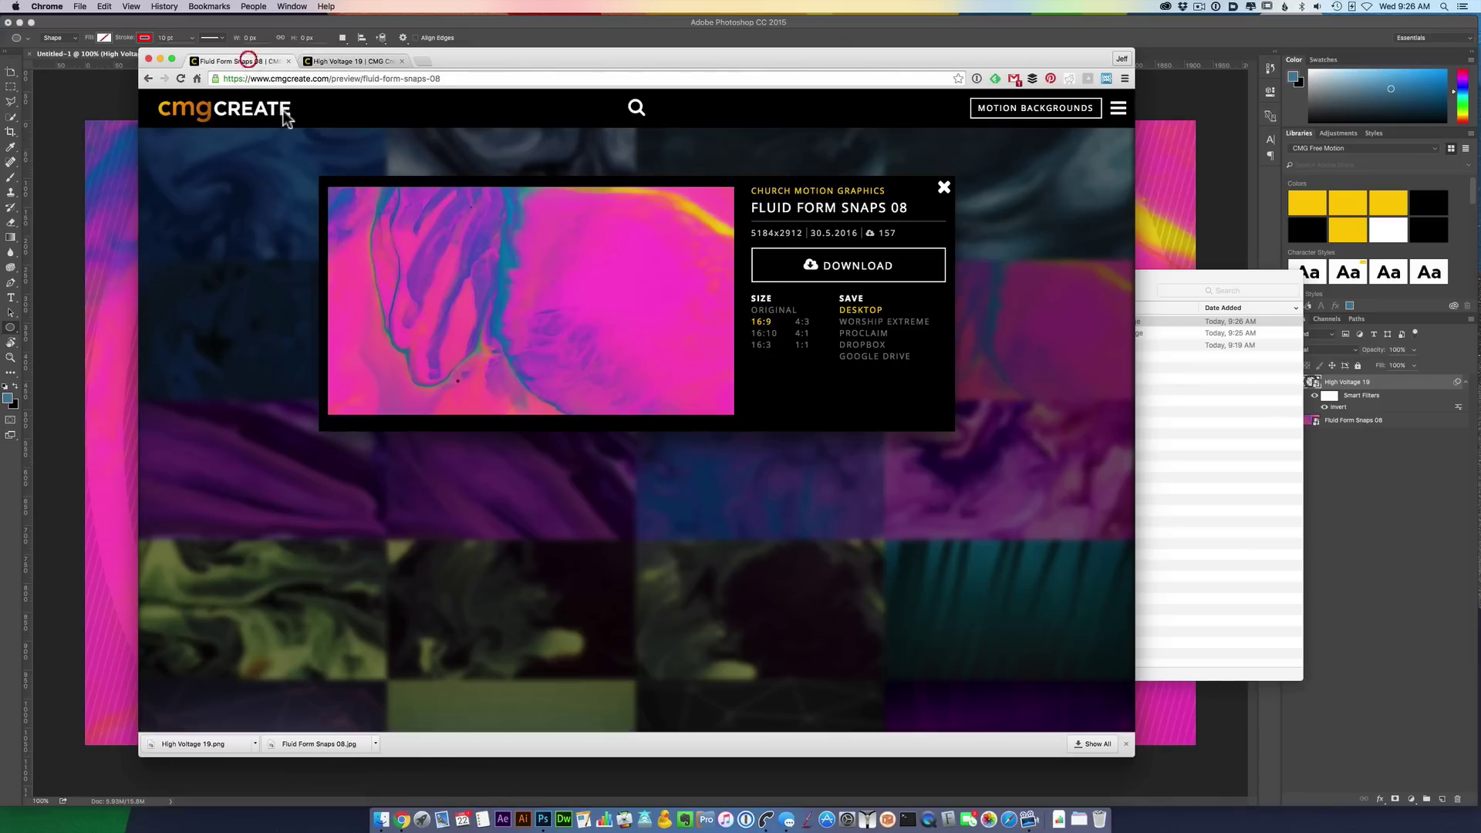
click(915, 528)
drag(1128, 410, 1125, 608)
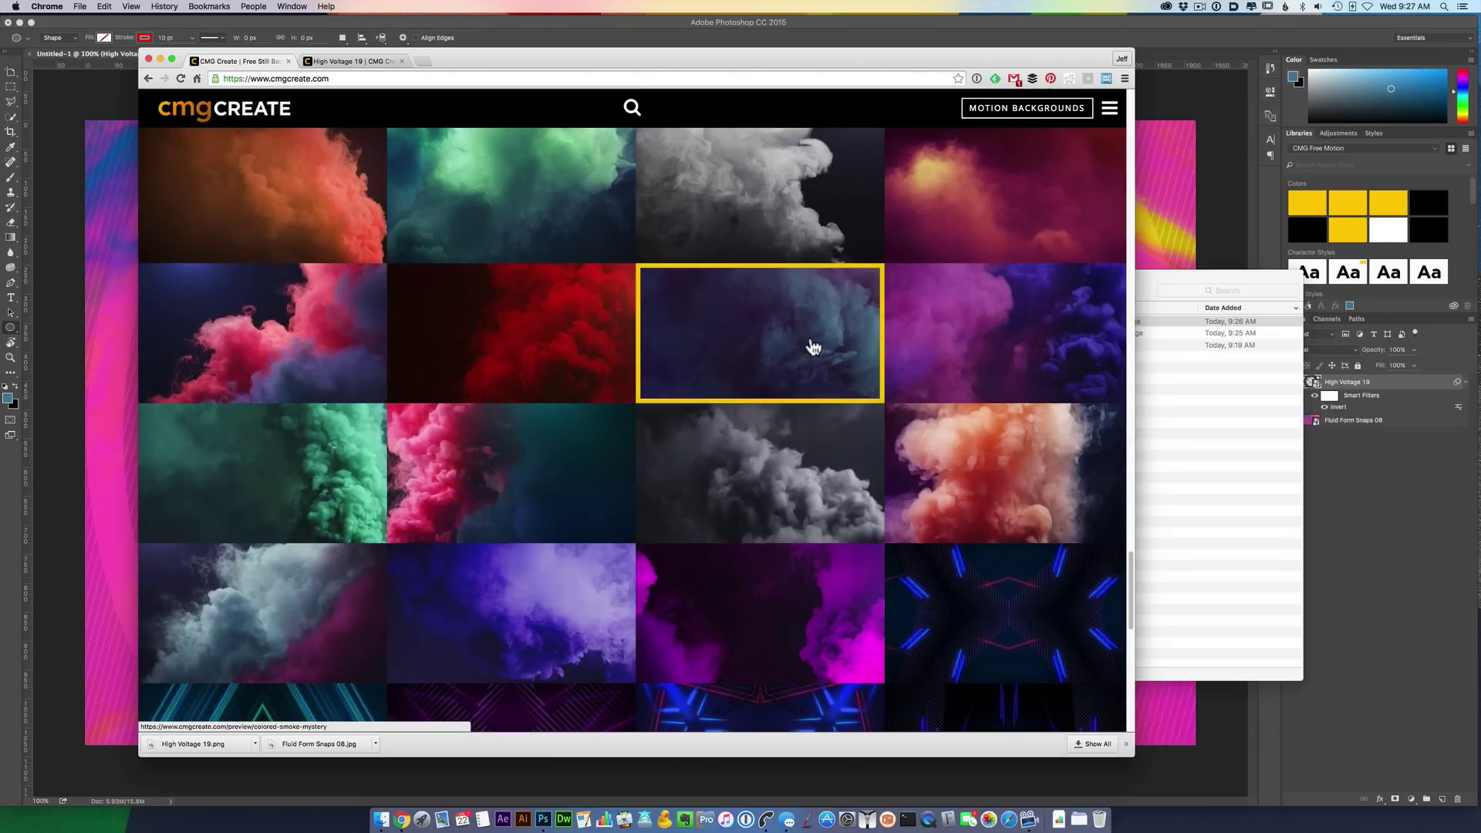
click(812, 342)
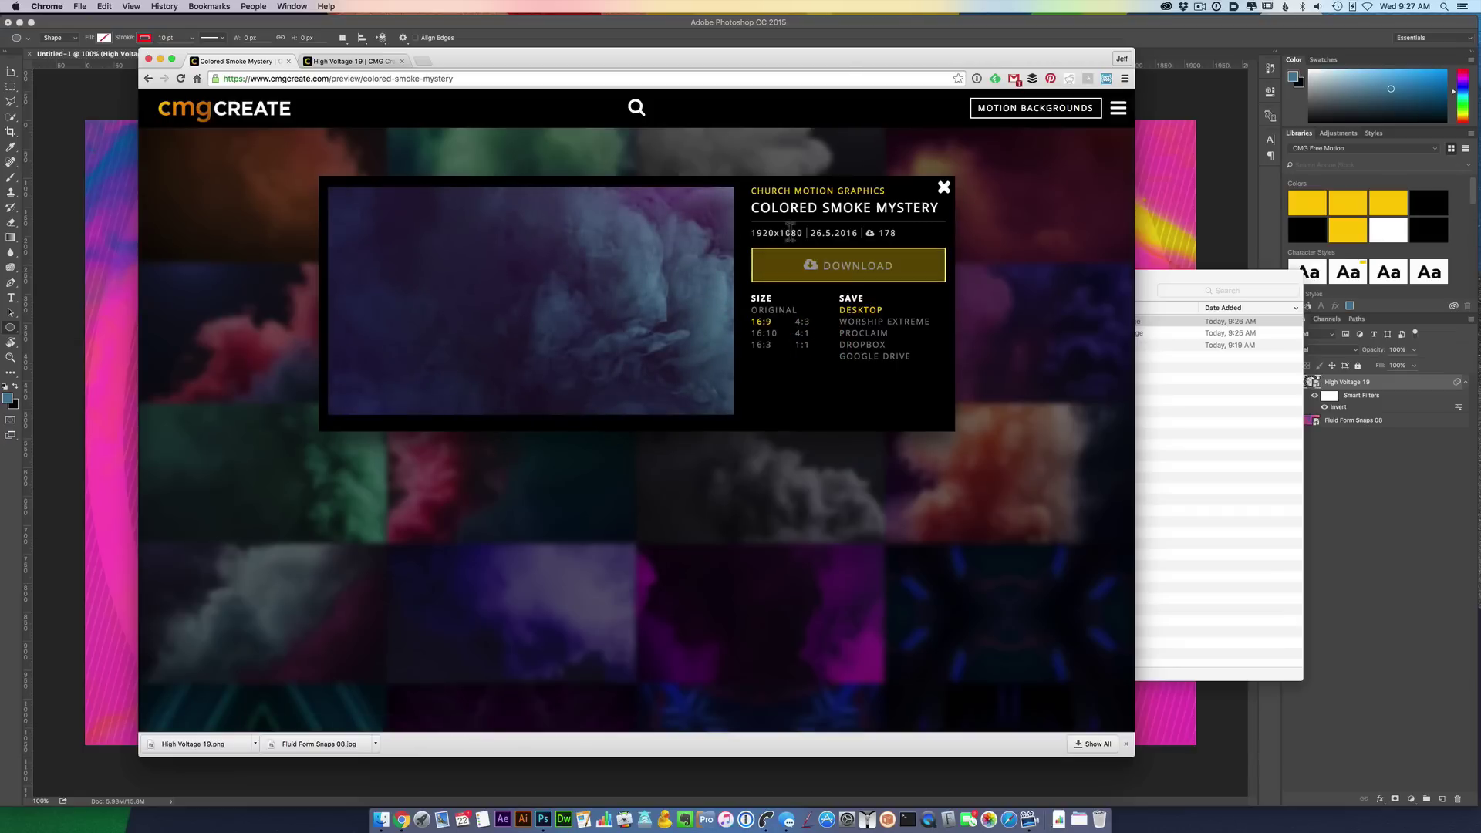
click(824, 278)
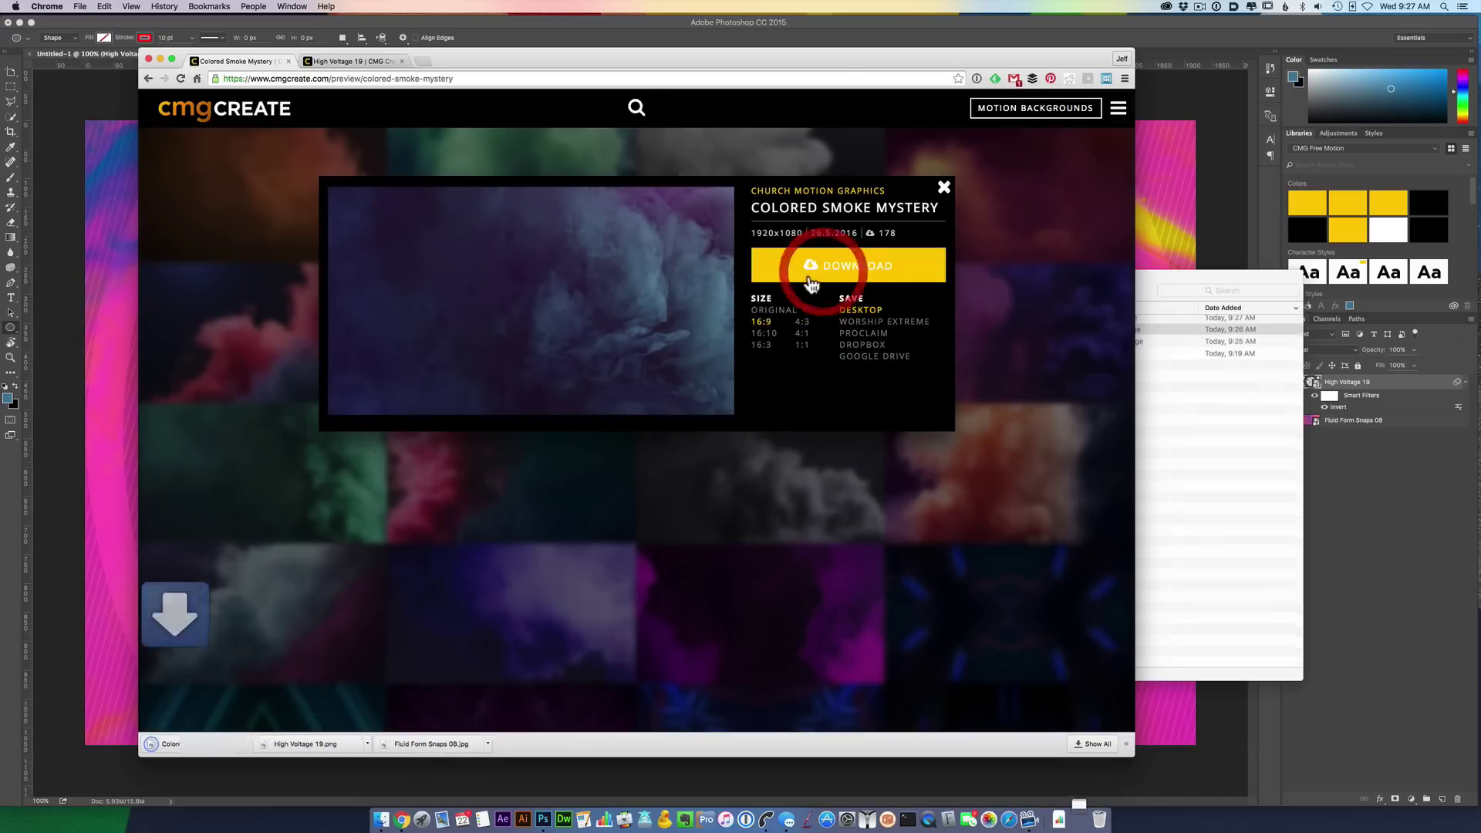
- Place Colored Smoke Mystery.jpg from Downloads onto the Photoshop canvas
click(540, 830)
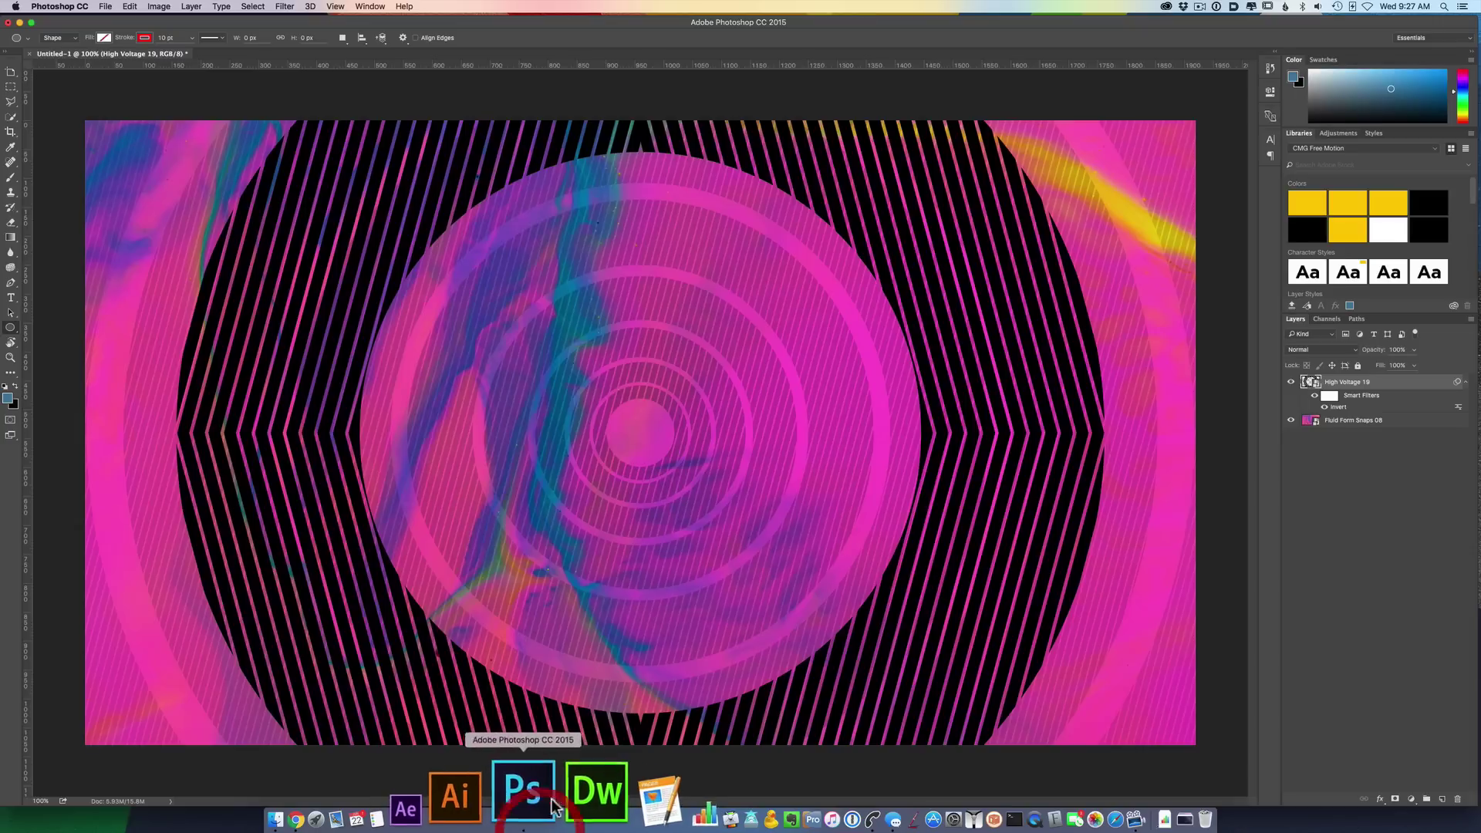
key(super+Tab)
click(727, 422)
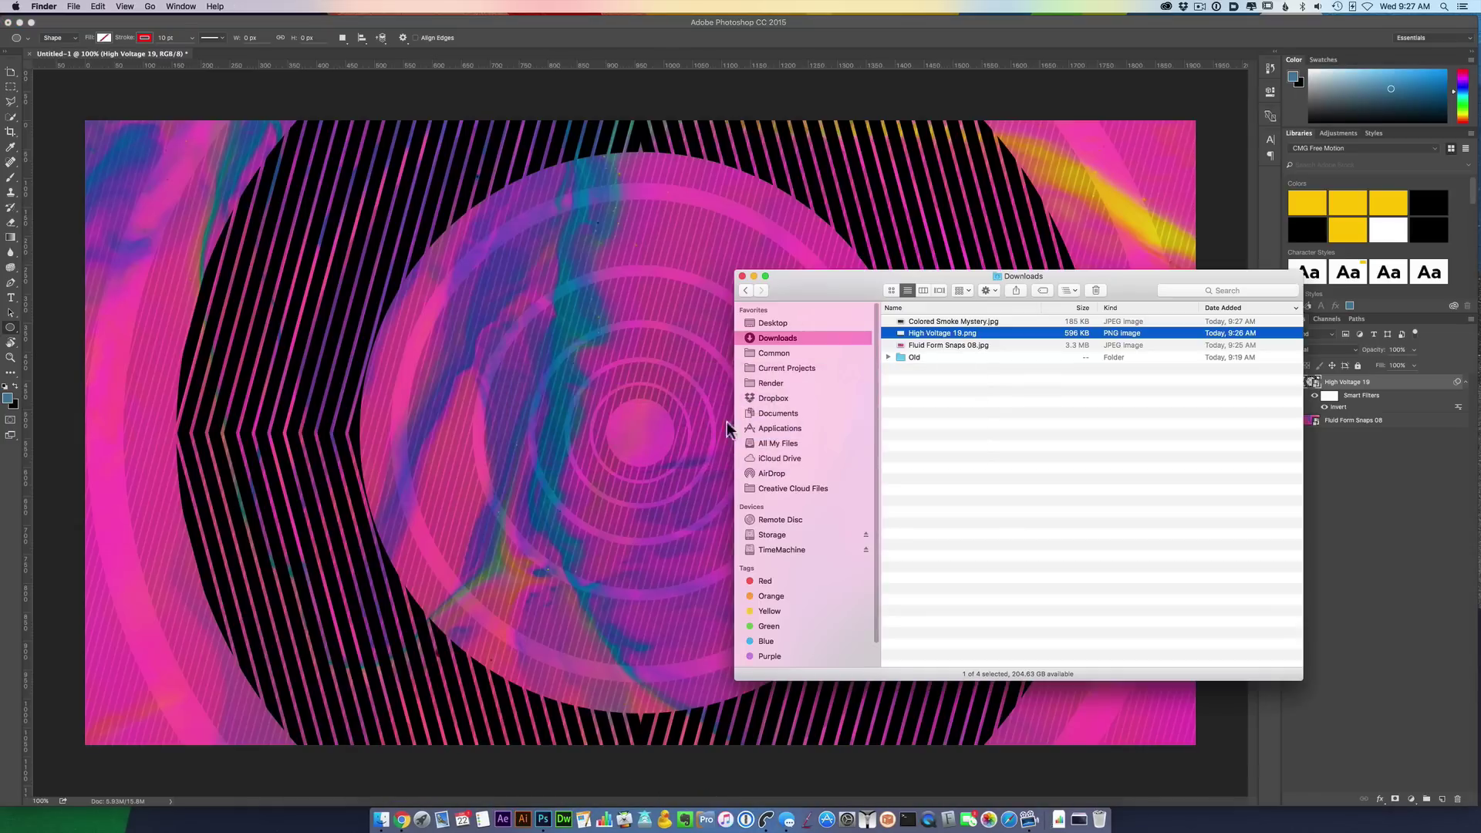
click(965, 323)
drag(964, 322, 682, 393)
key(Return)
key(u)
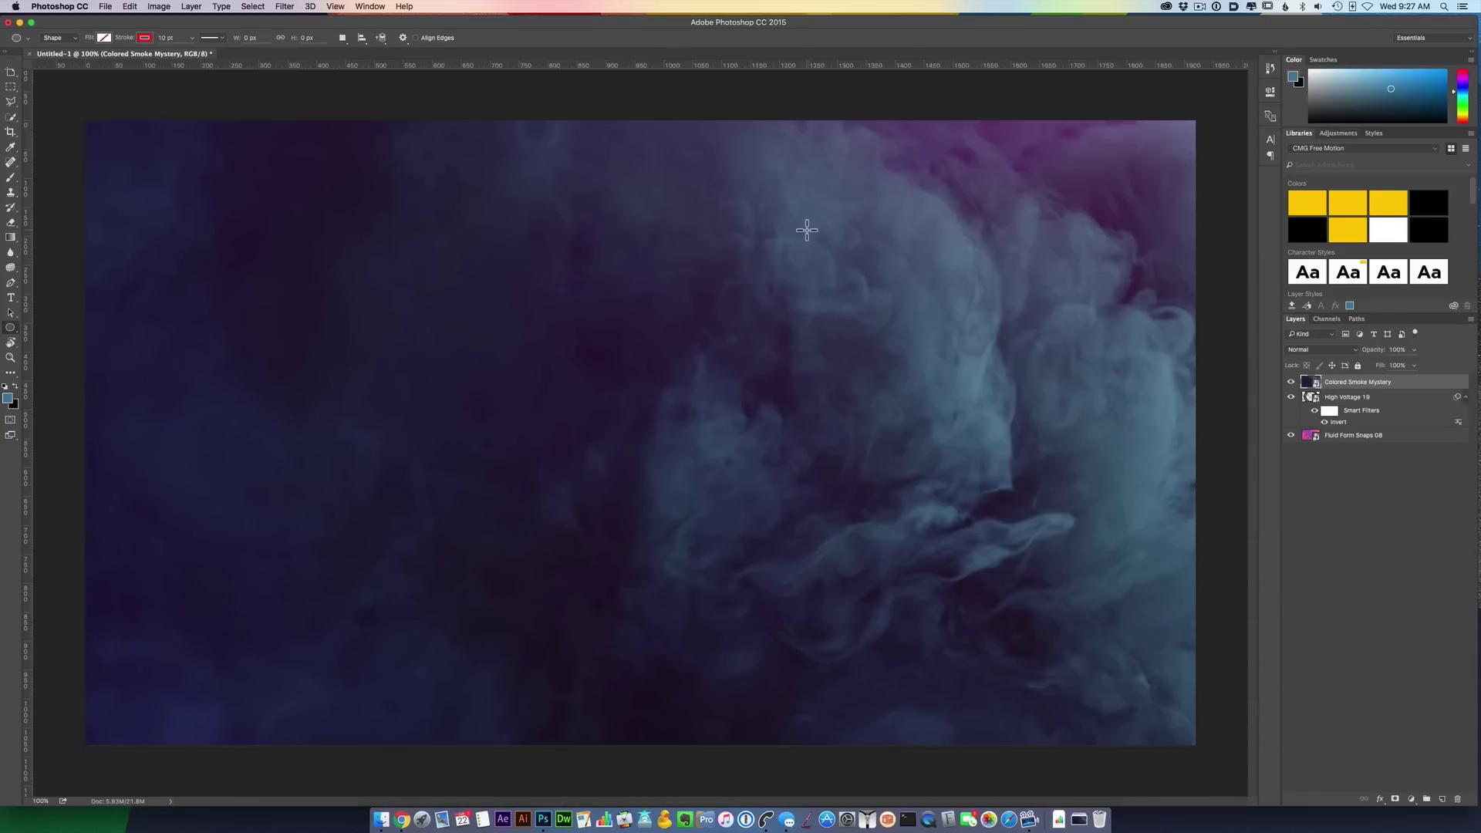
- Move the Colored Smoke Mystery layer below High Voltage 19 in the Layers panel
click(1341, 400)
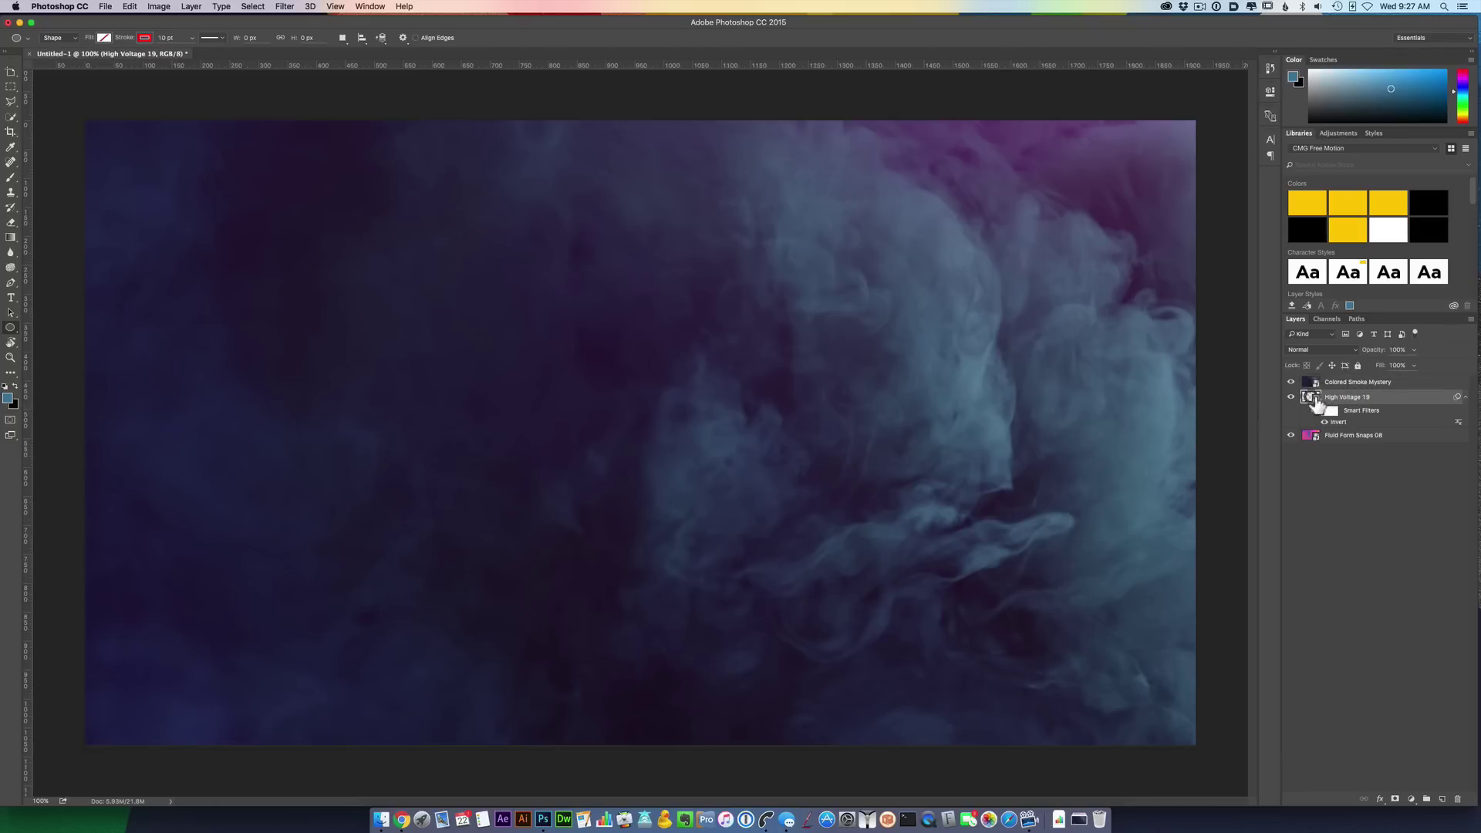
click(1333, 386)
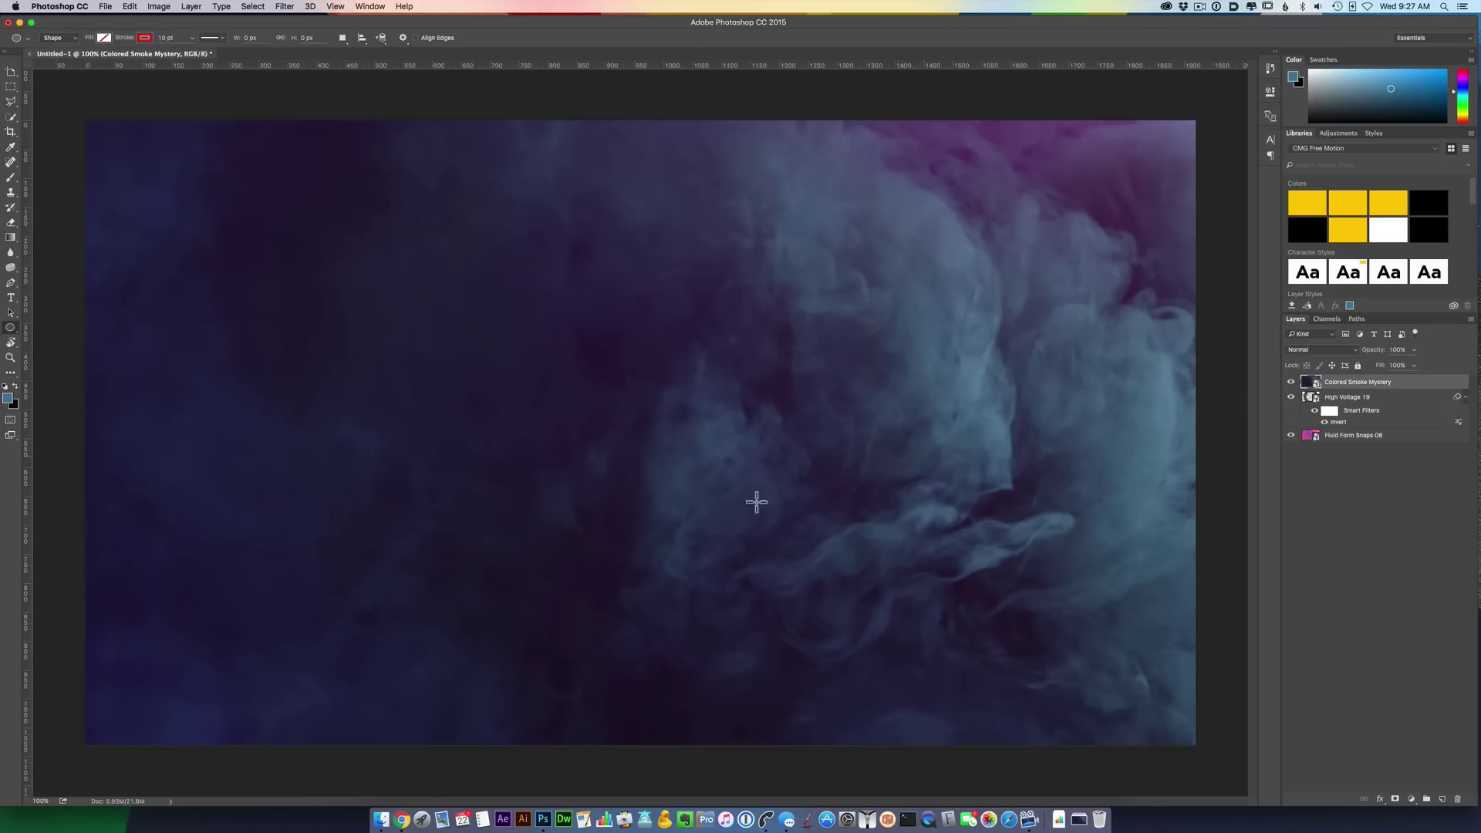
drag(1314, 384, 1338, 427)
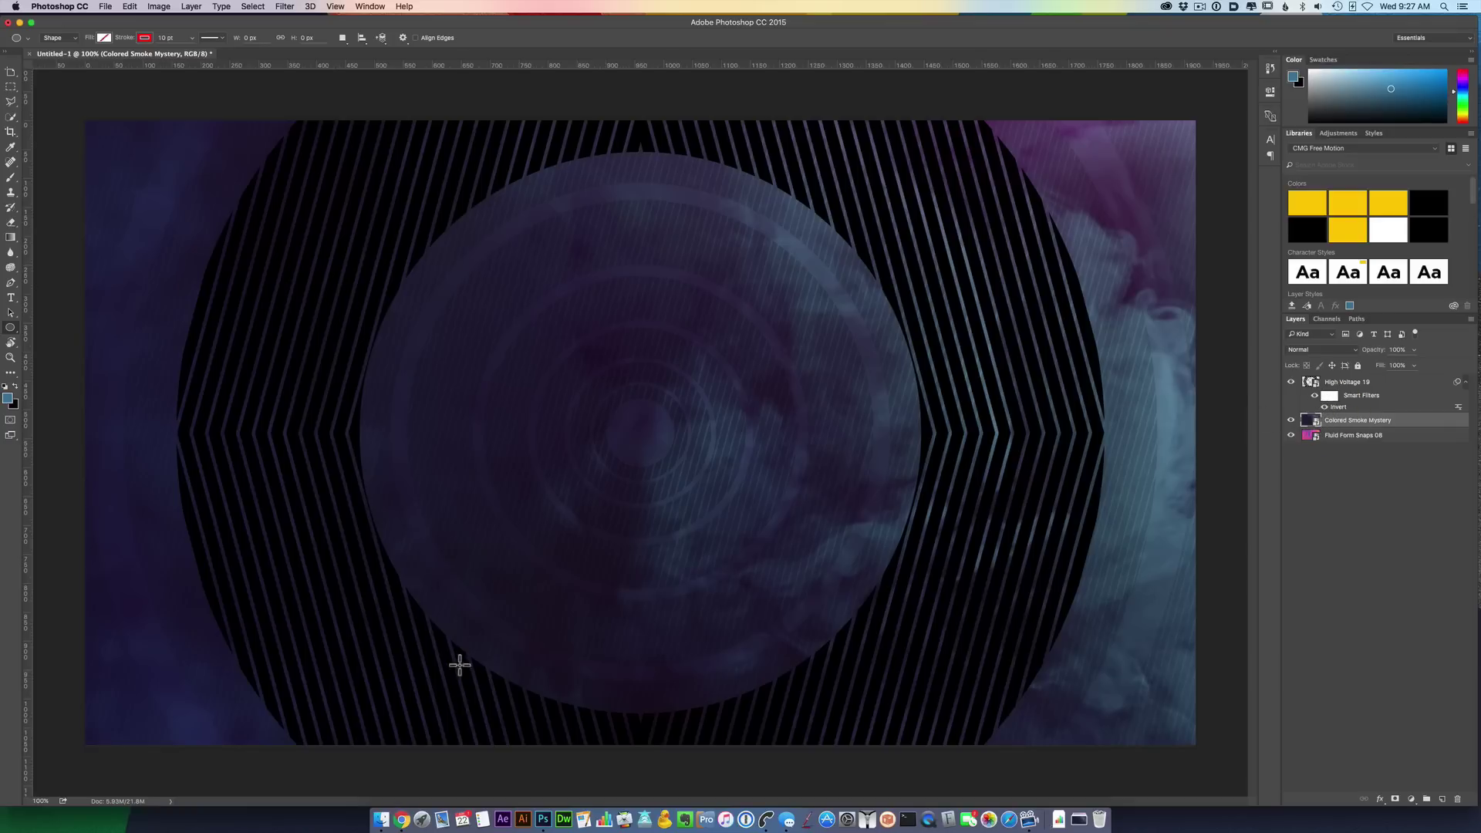
- Find the Ray 25 concentric-ring image in CMG Create and download it as a 16:9 PNG
click(402, 820)
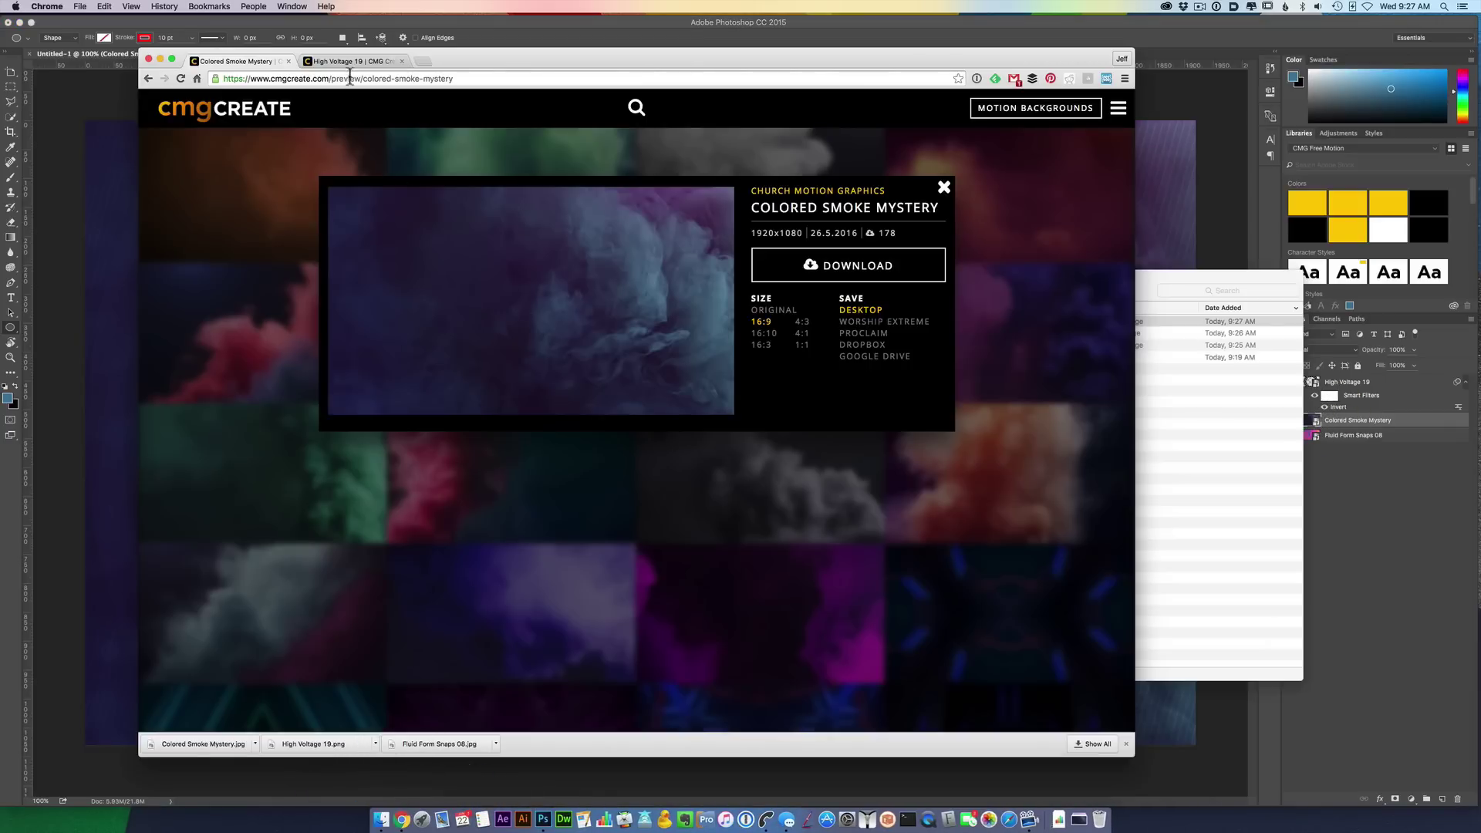
click(355, 63)
click(943, 191)
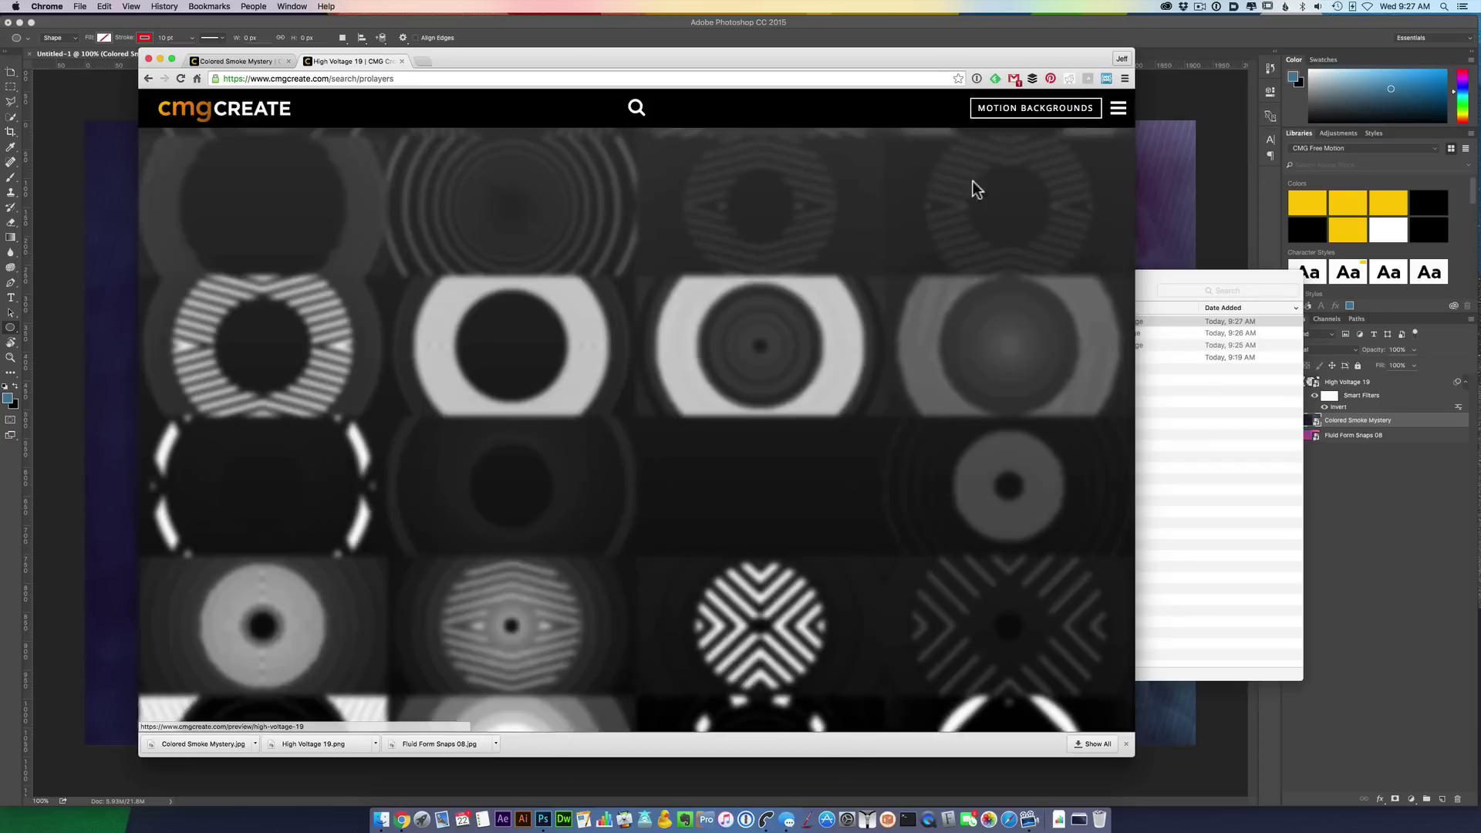
drag(1127, 332, 1081, 661)
click(1109, 527)
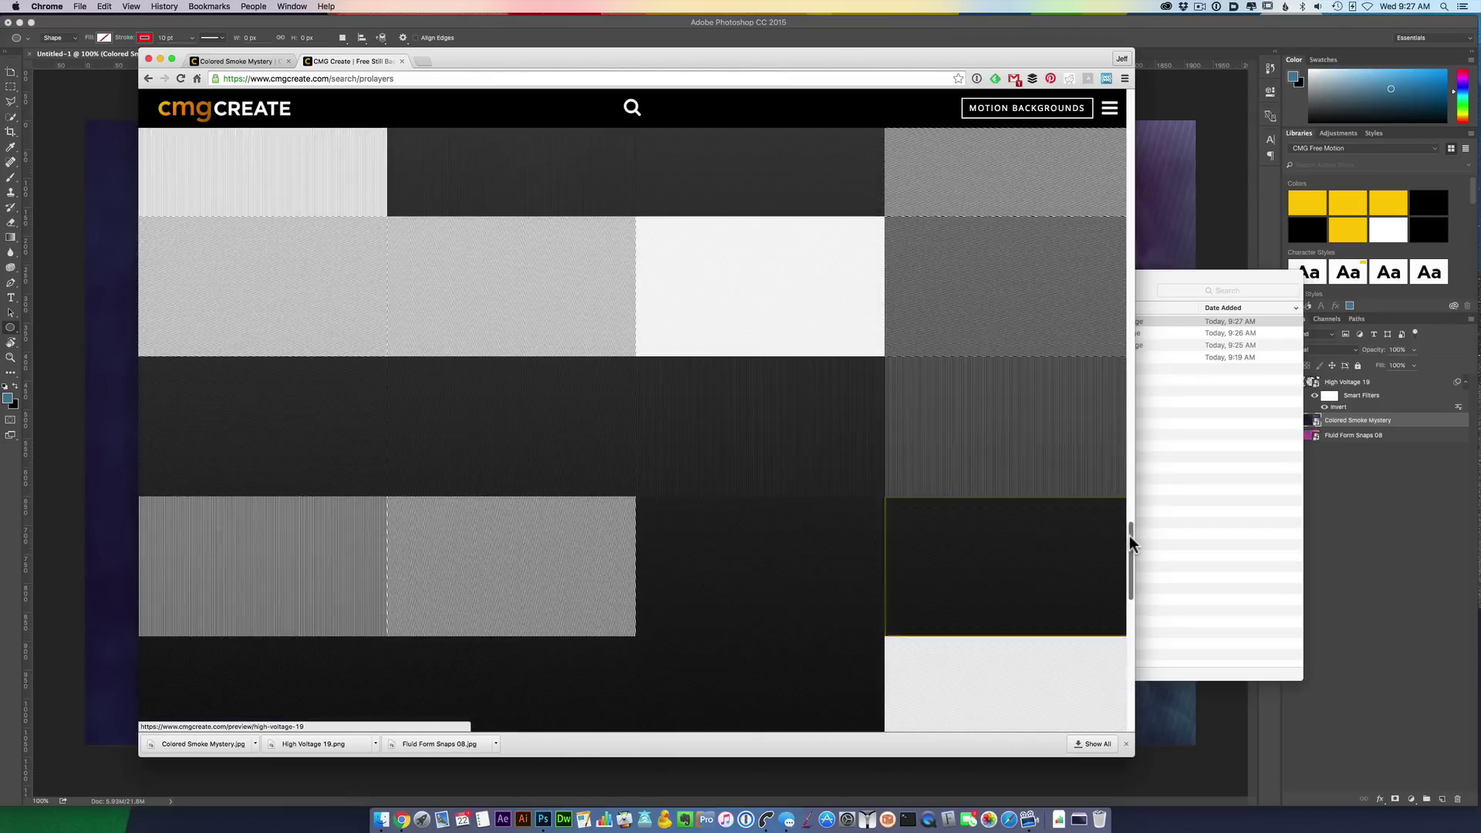
drag(1127, 540, 1119, 620)
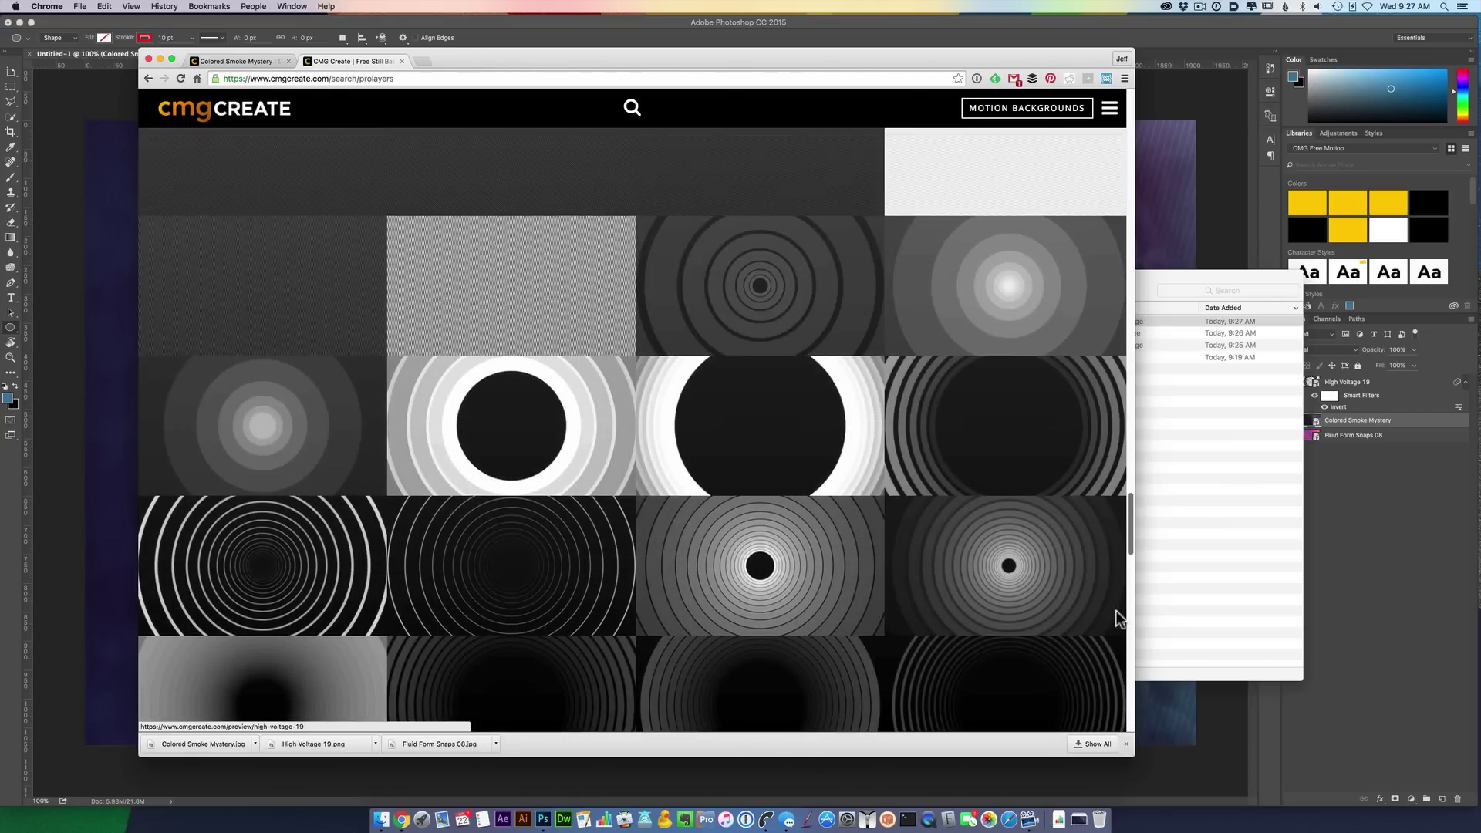
scroll(1114, 617, down, 2)
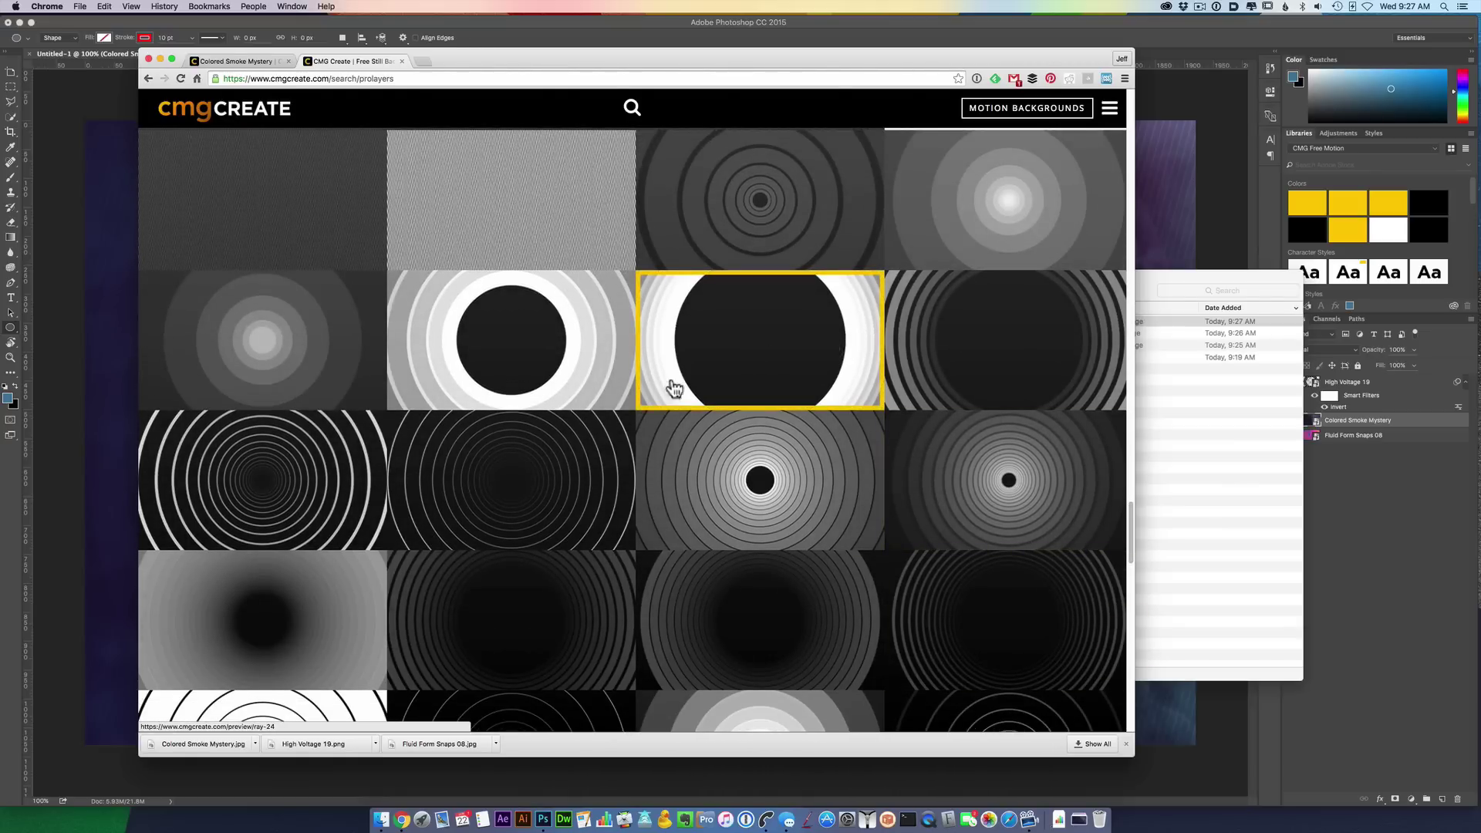
click(588, 359)
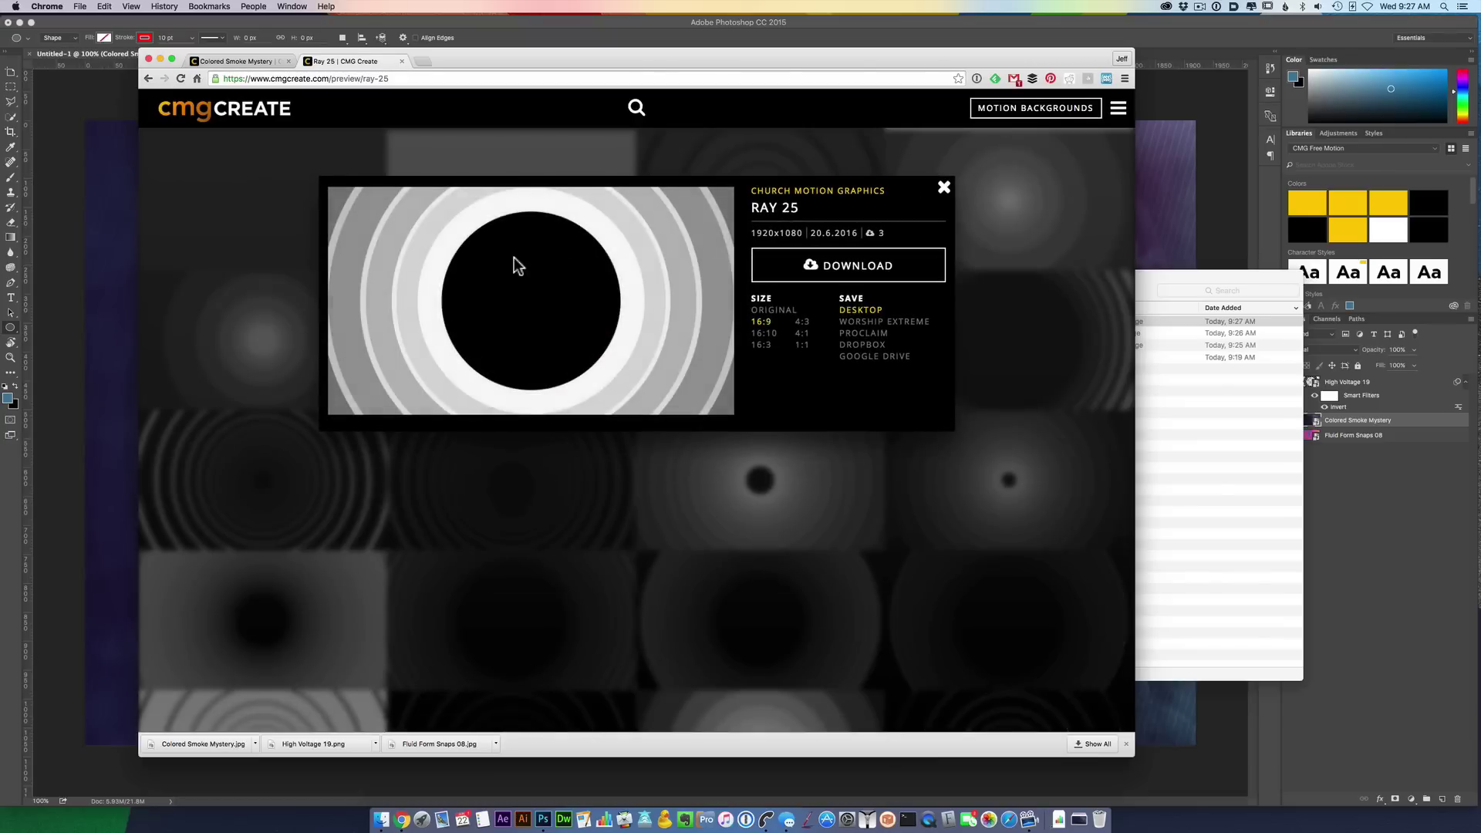
click(883, 275)
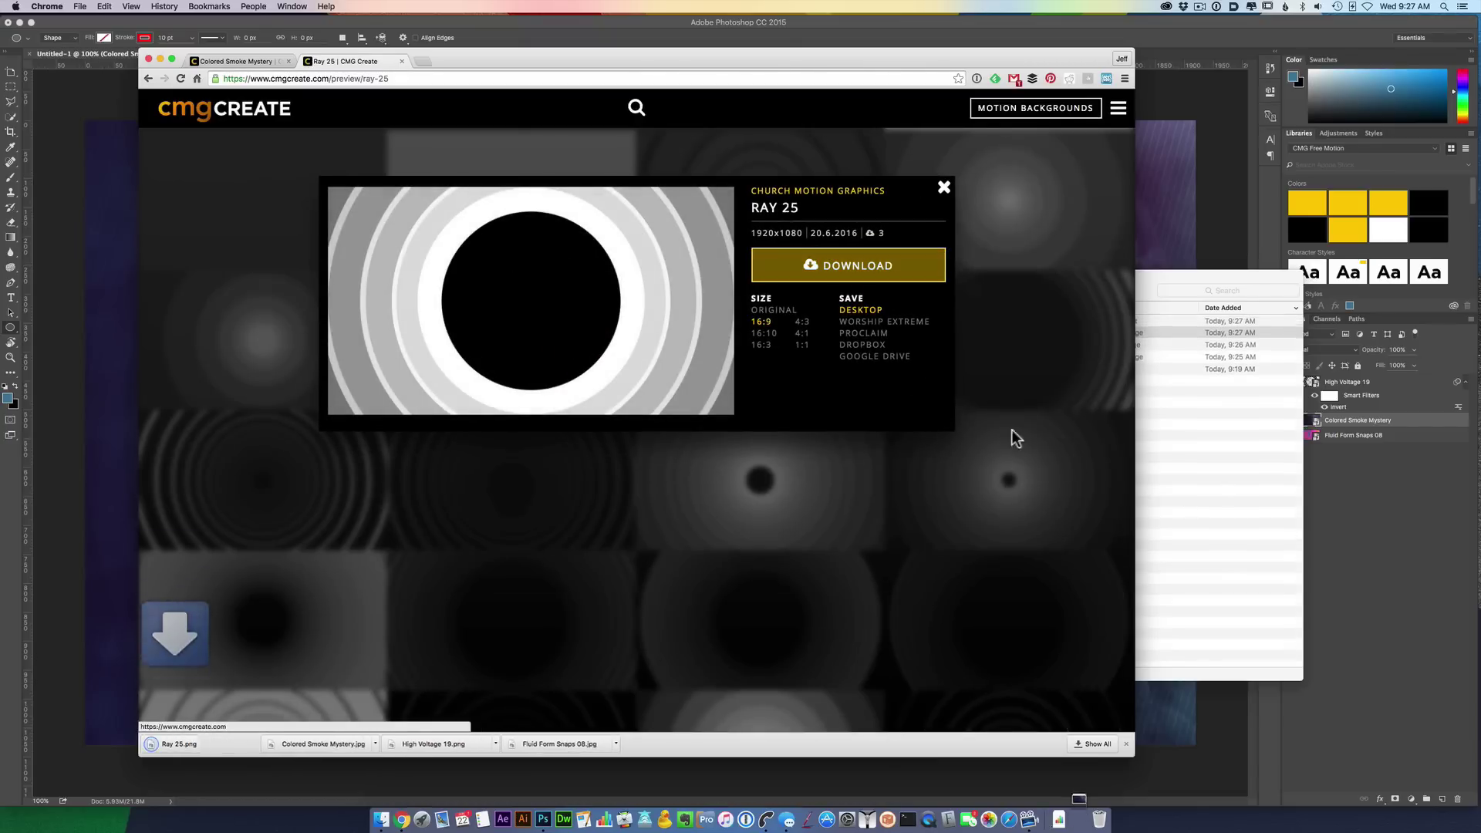
- Place Ray 25.png from Downloads into Photoshop as a layer above the smoke
click(540, 817)
key(super+Tab)
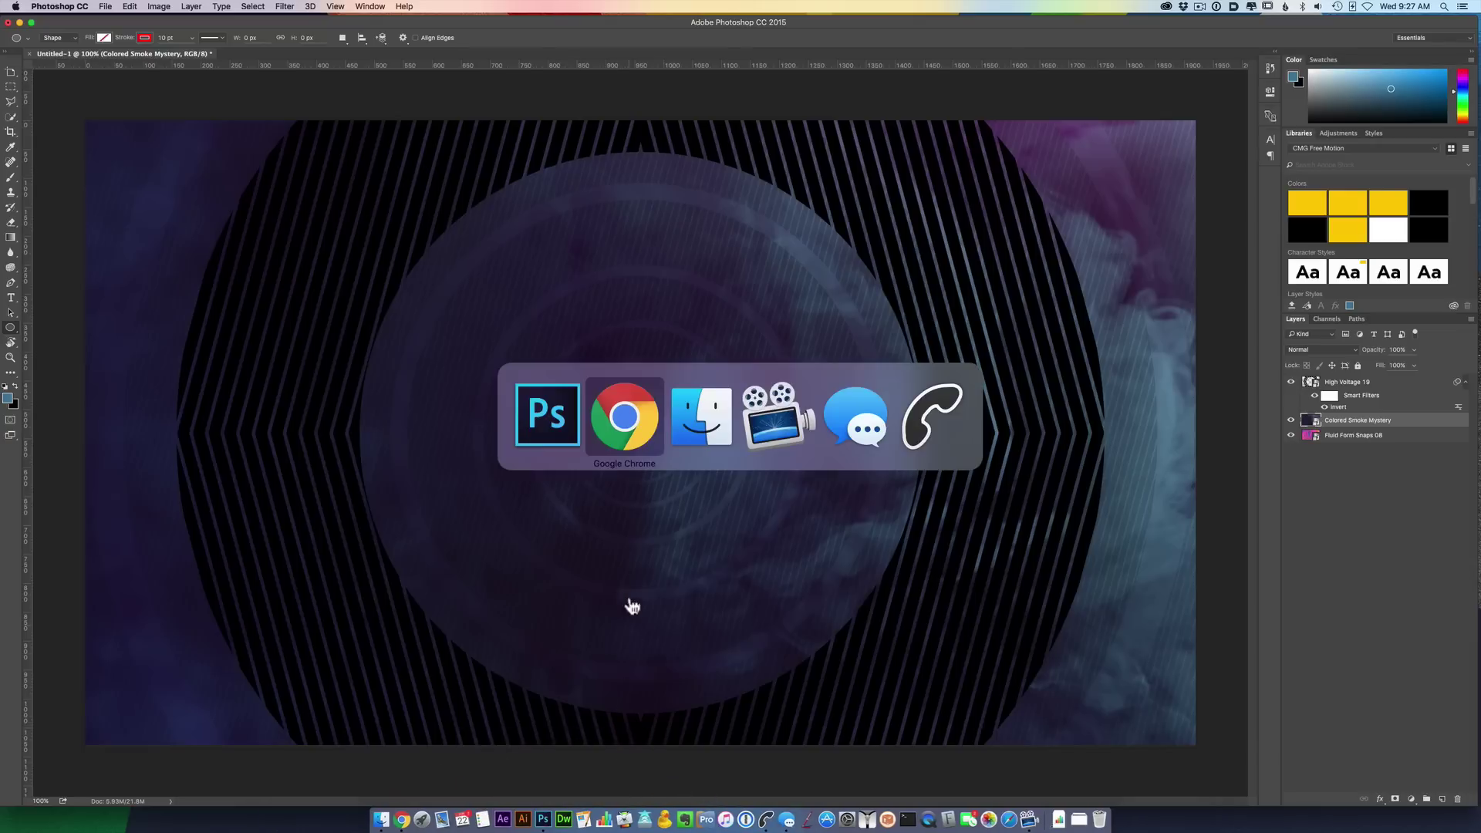
click(702, 417)
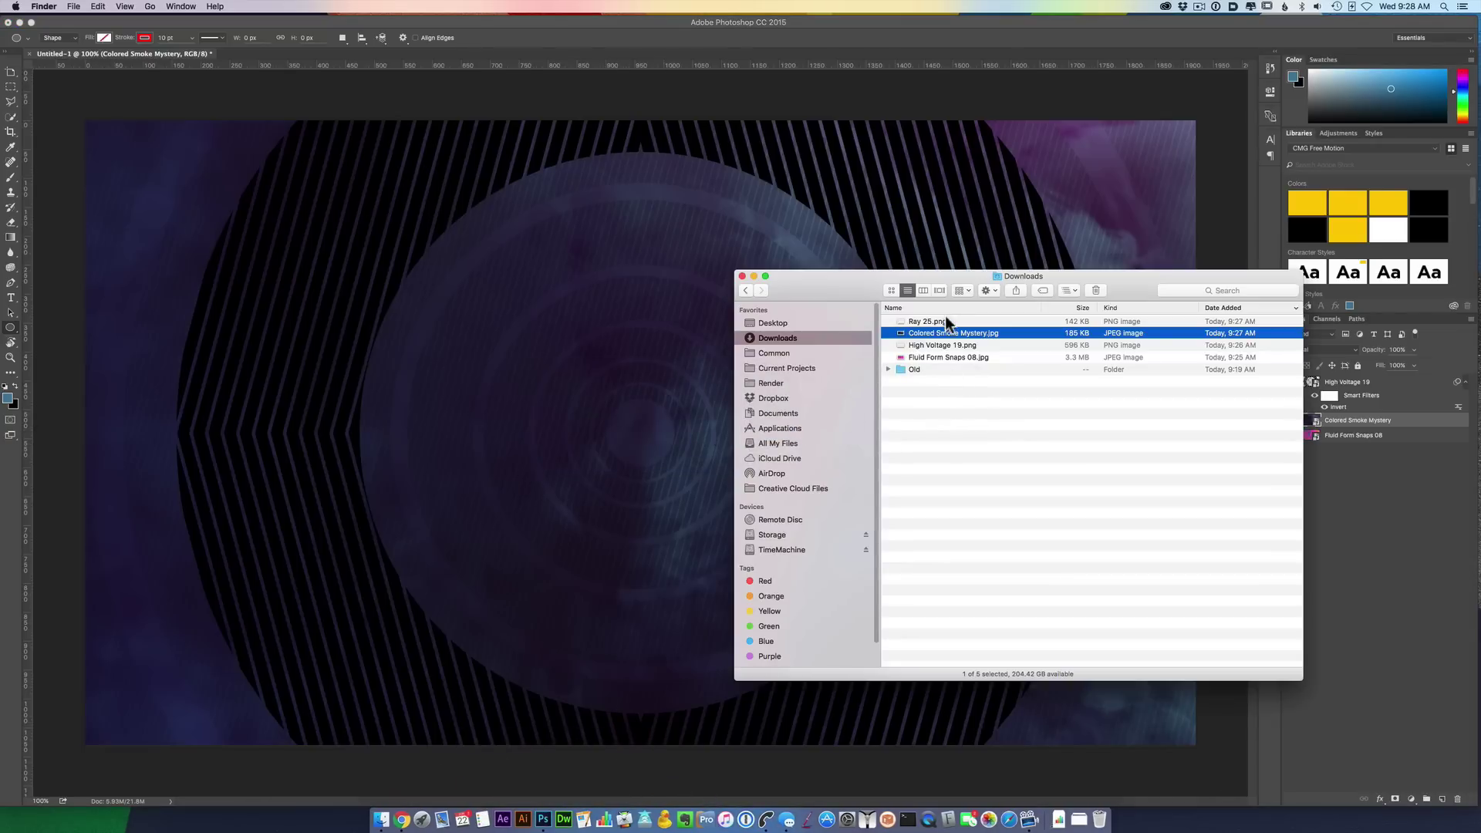
drag(947, 323, 625, 396)
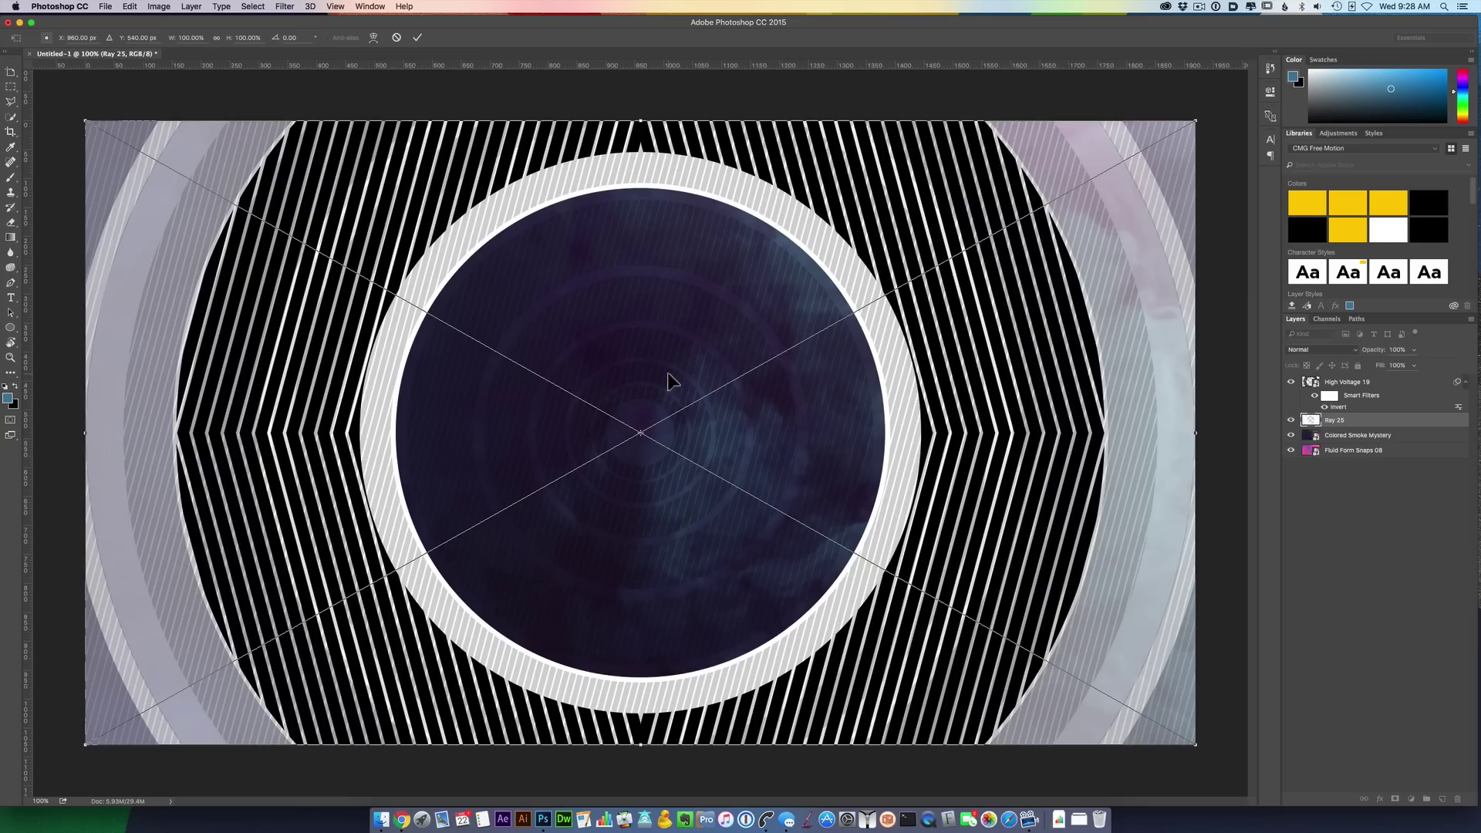
key(Return)
key(u)
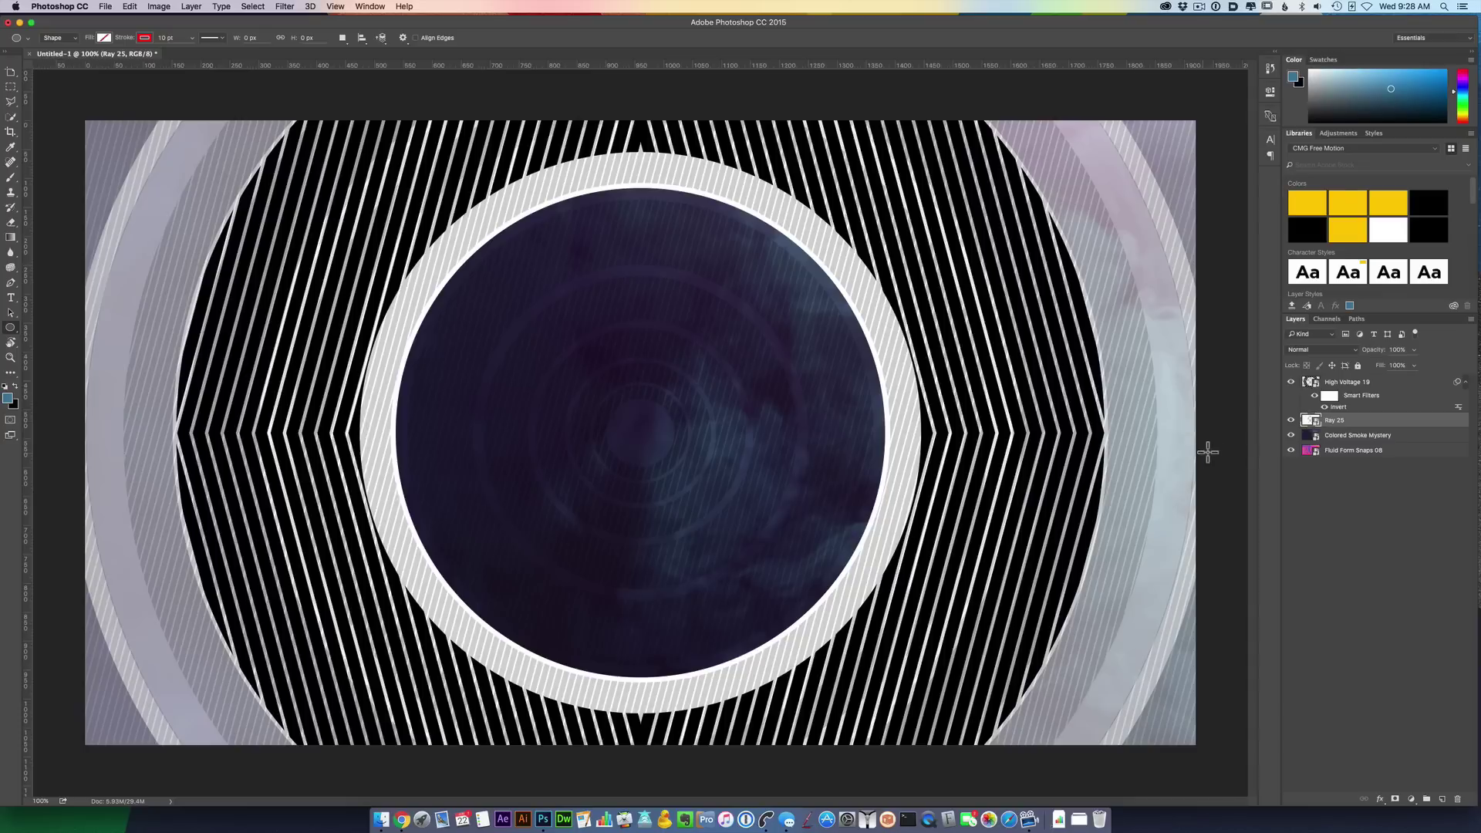
- Move Colored Smoke Mystery above Ray 25 and clip it to the ring layer
click(1348, 437)
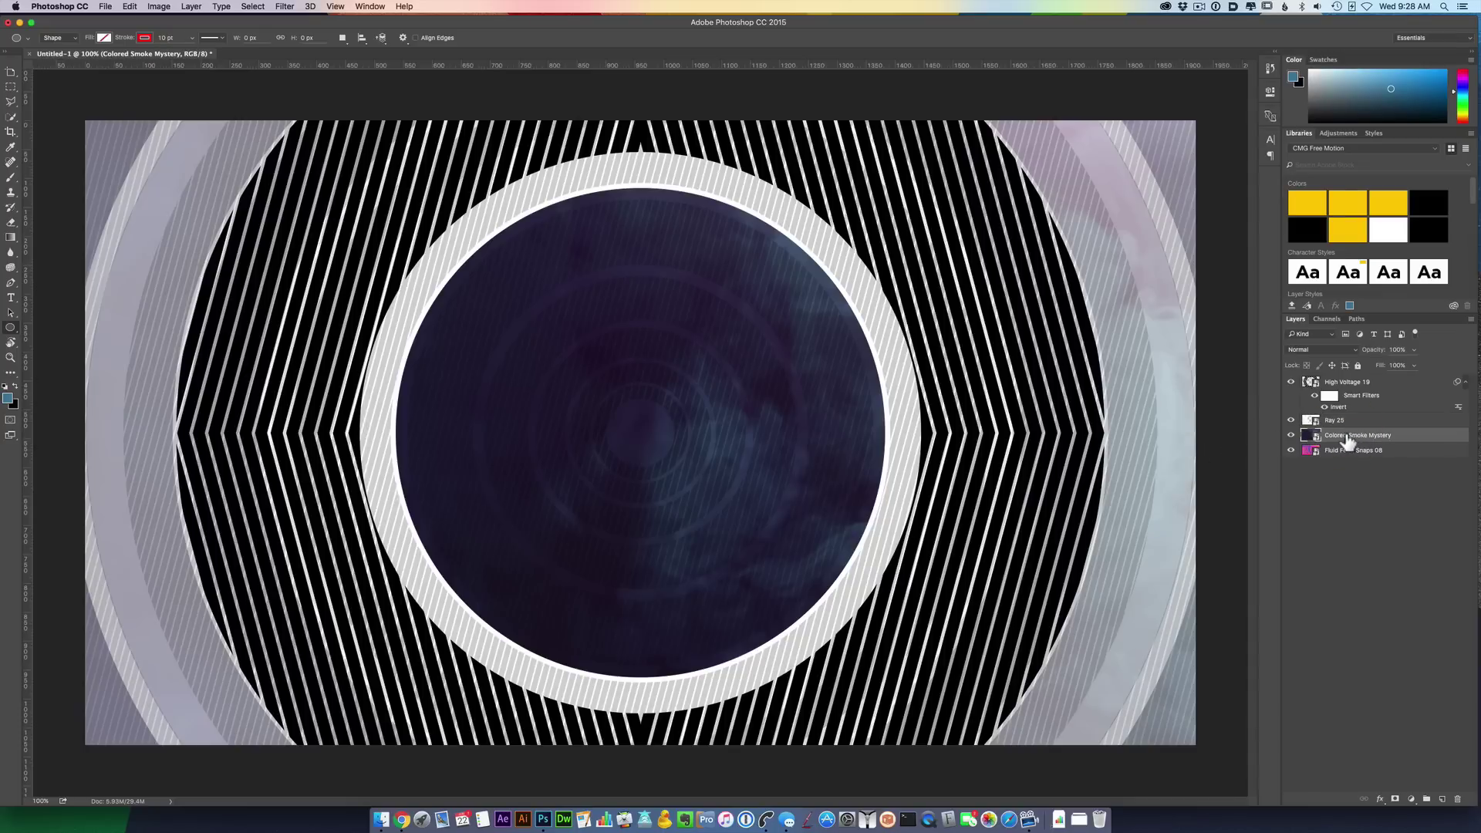
drag(1347, 438, 1348, 415)
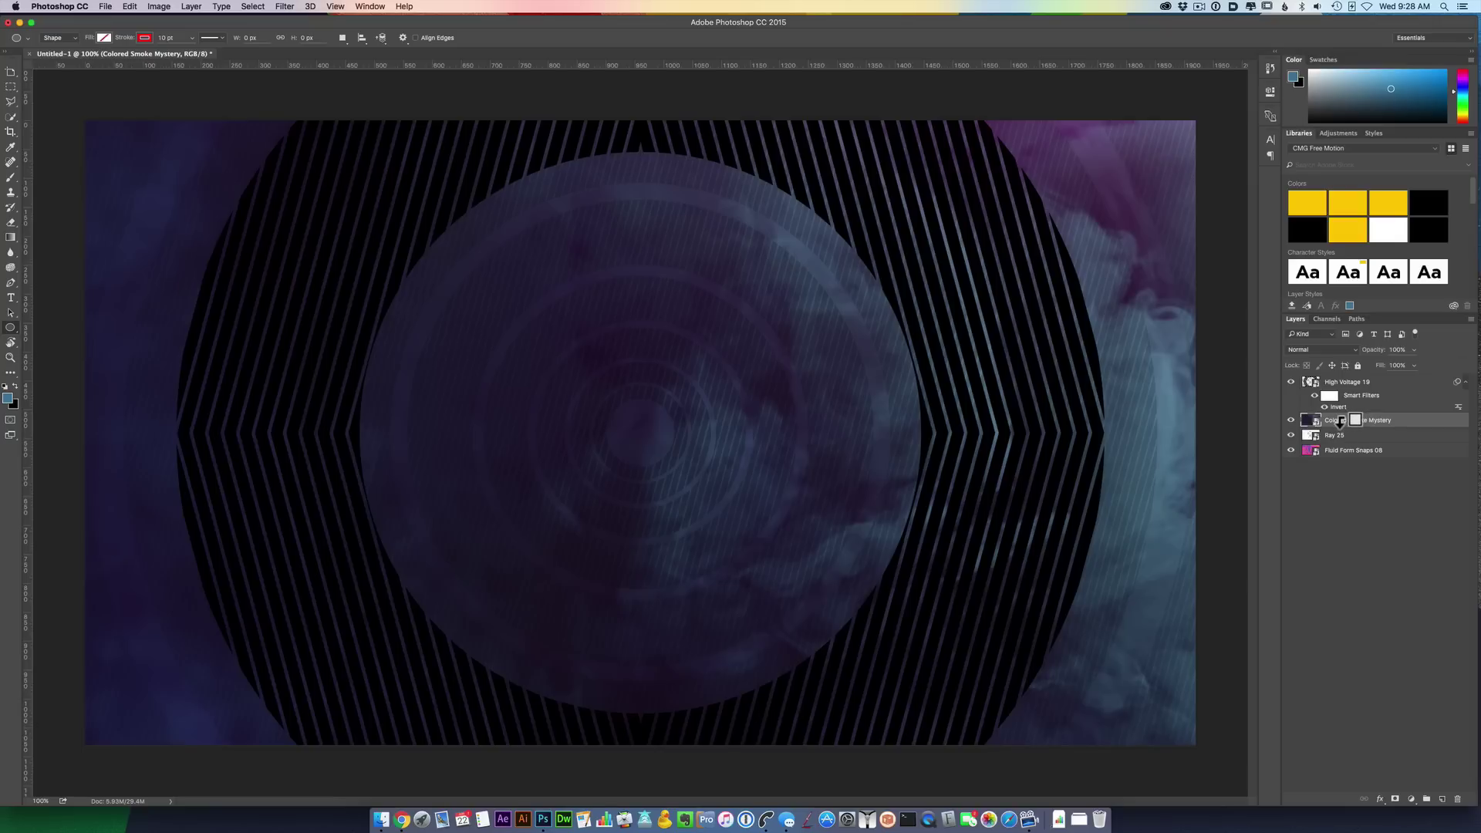
alt+click(1340, 422)
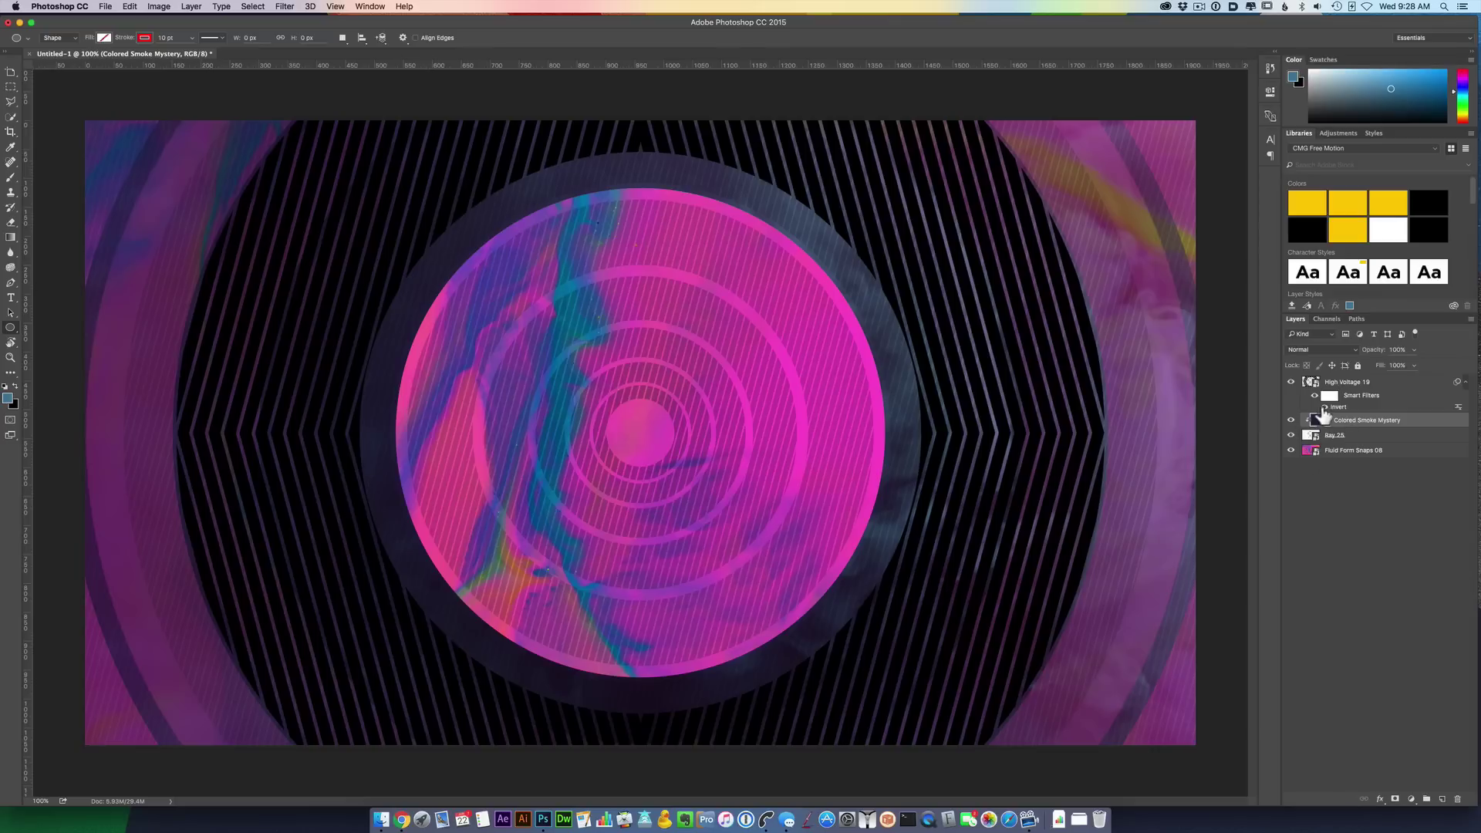
- Turn on the Fluid Form Snaps 08 magenta fluid image and the High Voltage 19 ray pattern
click(1292, 451)
click(1291, 382)
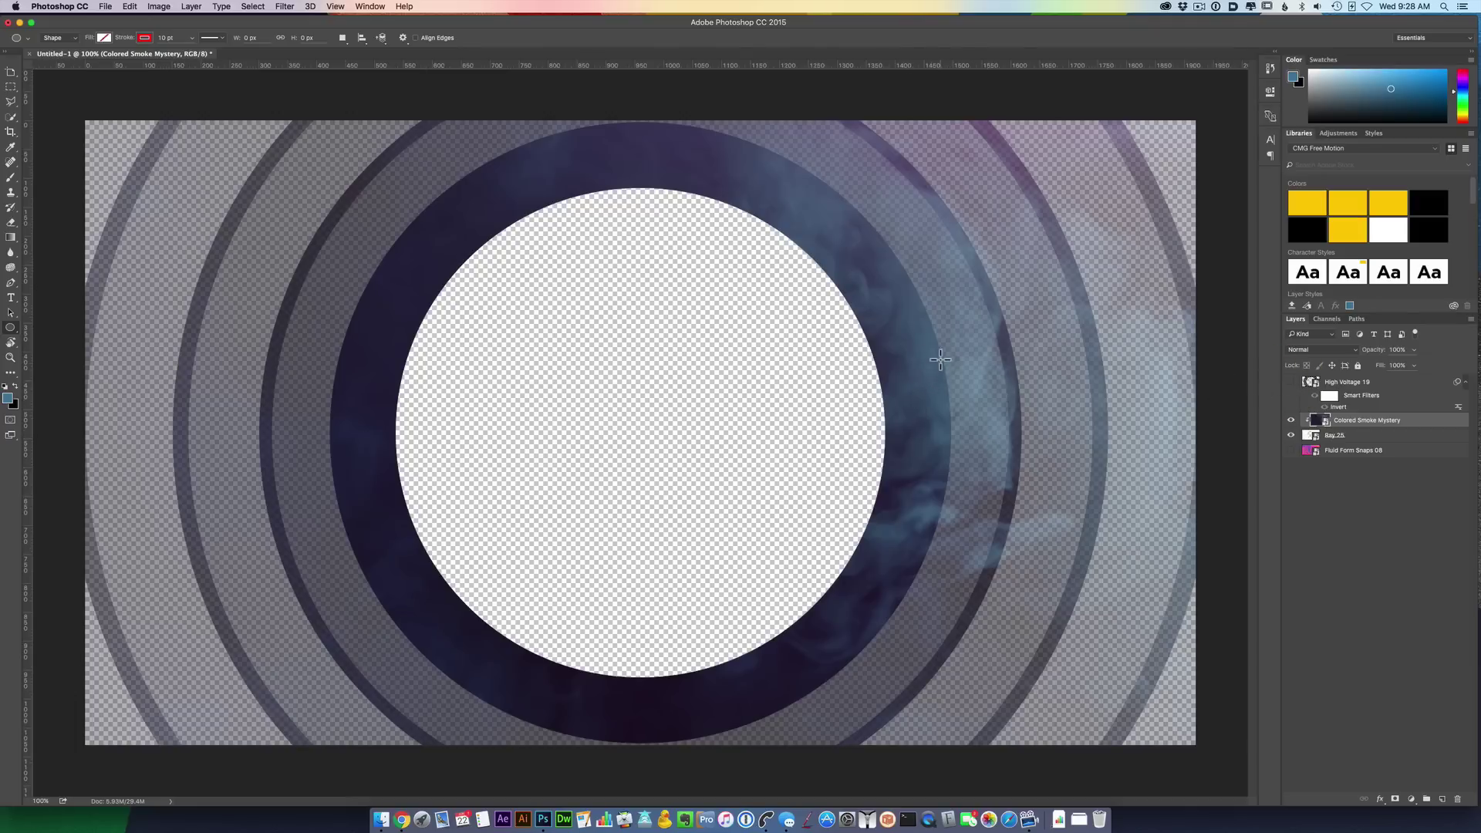
click(1354, 436)
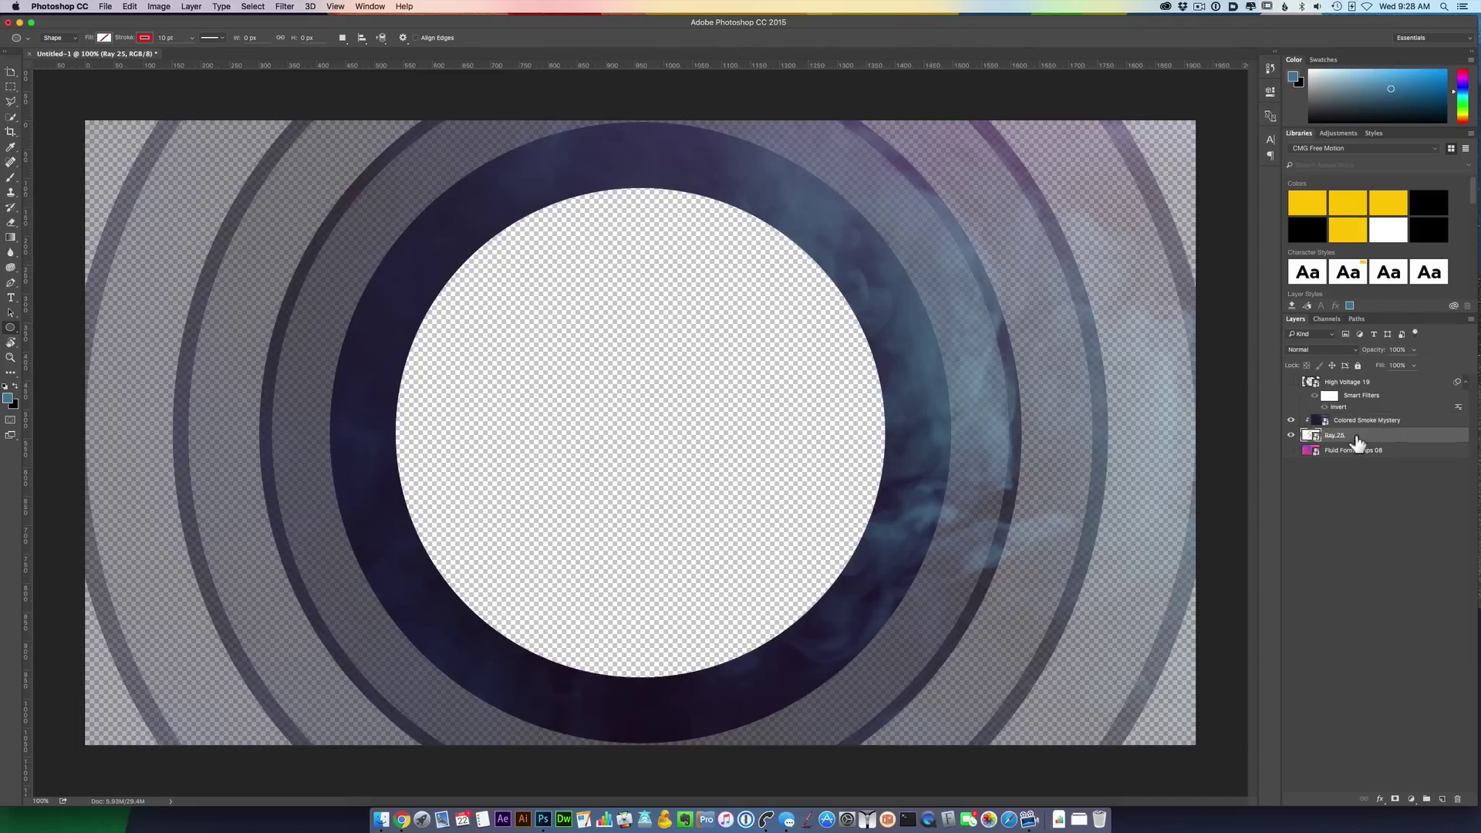
click(1409, 421)
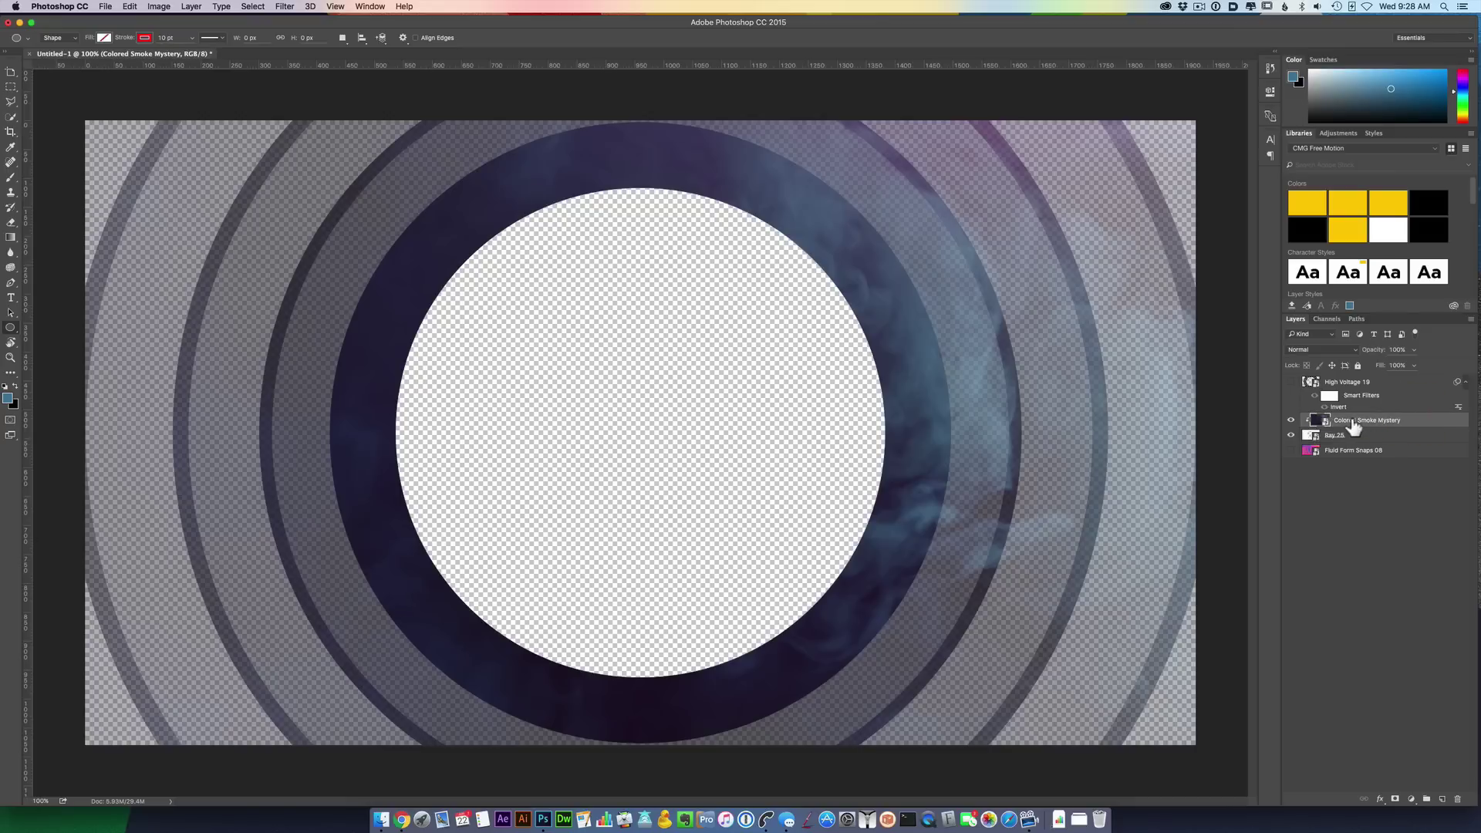
click(1291, 451)
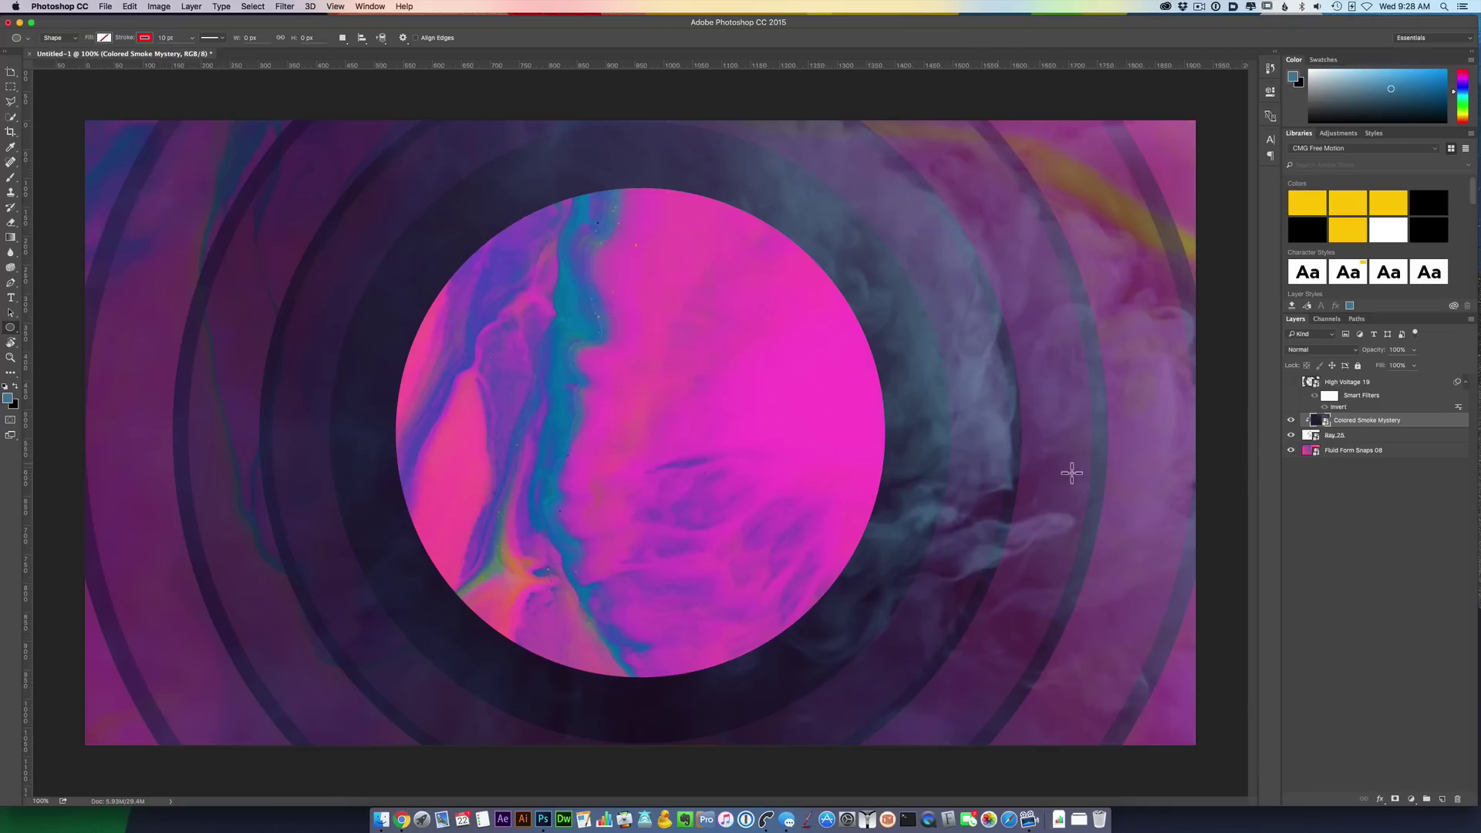
click(1326, 498)
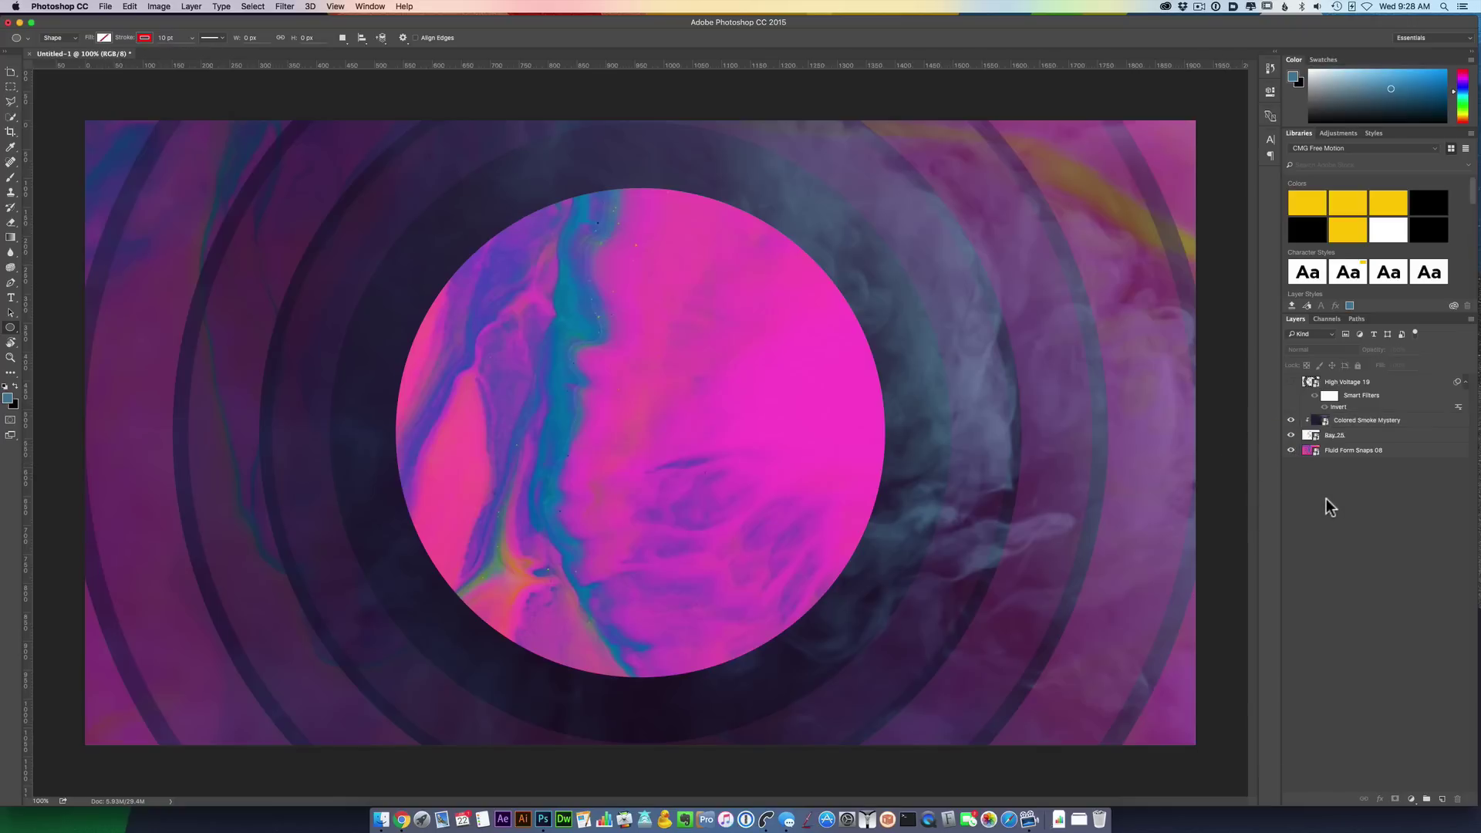
click(1291, 382)
- Lower the High Voltage 19 layer's opacity to 44%
click(1343, 383)
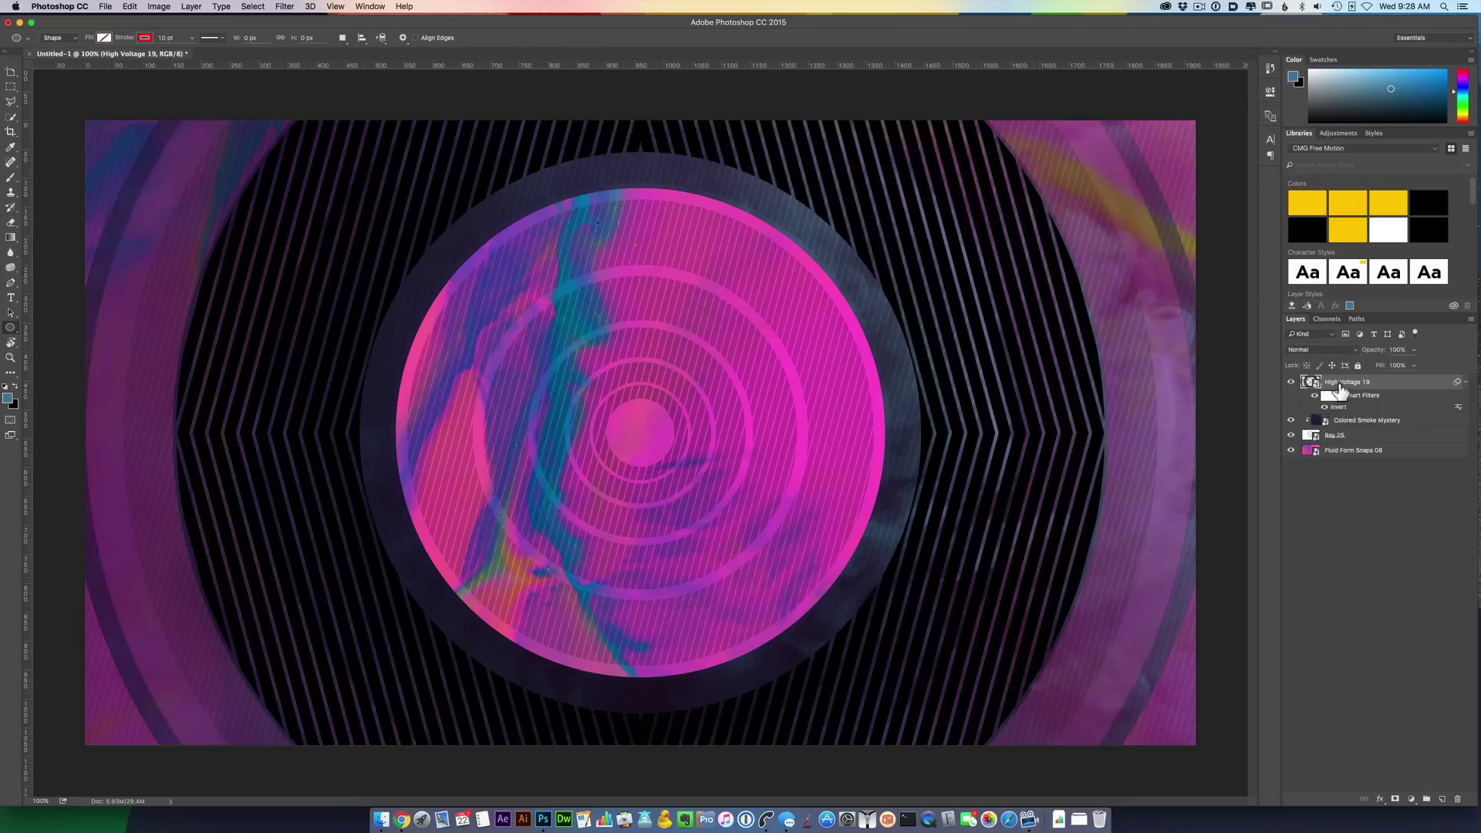
key(v)
drag(1372, 351, 1344, 367)
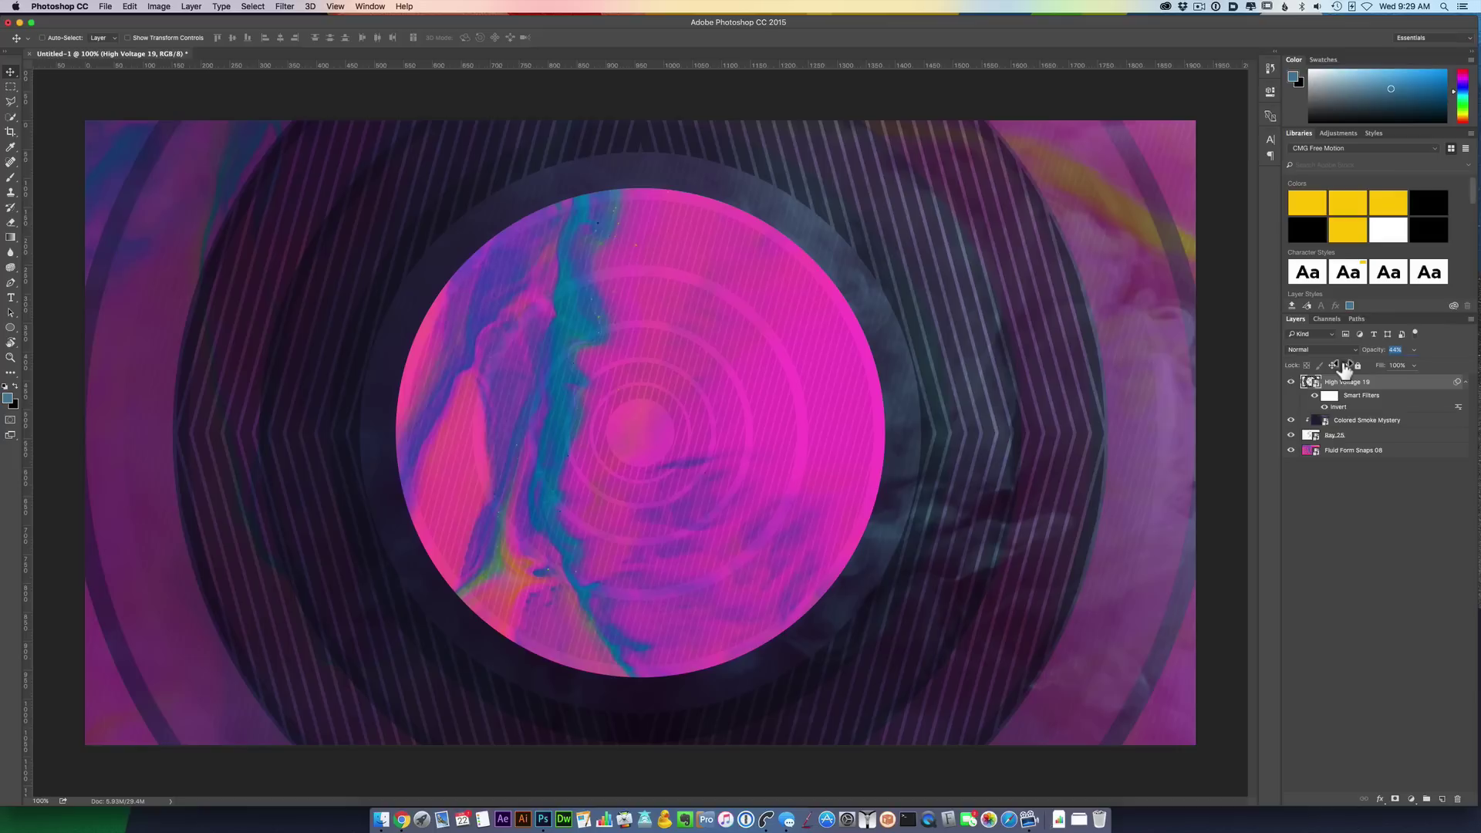
- Add a Curves adjustment layer on top with an S-curve for contrast
click(1411, 801)
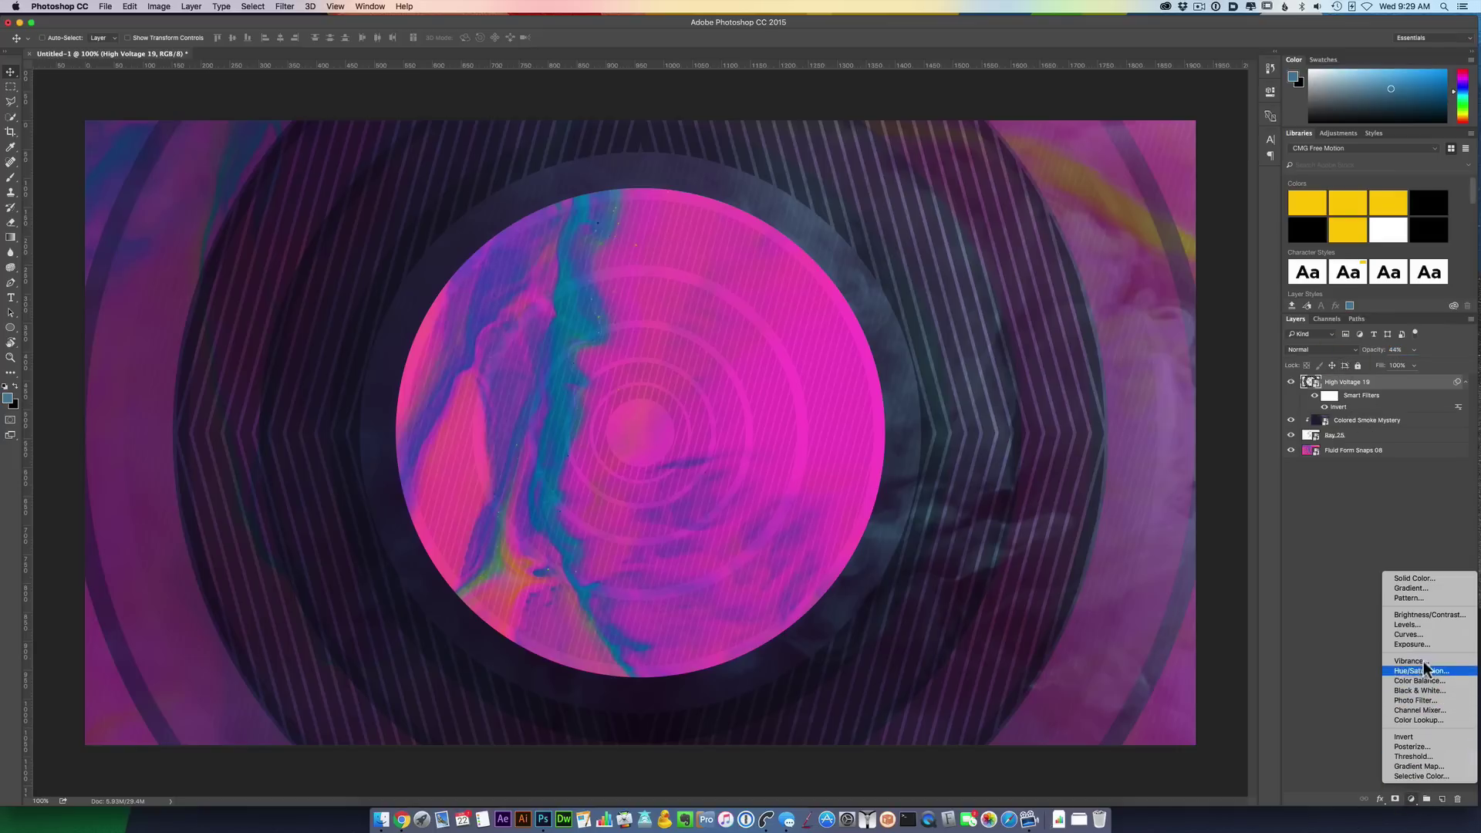
click(1419, 633)
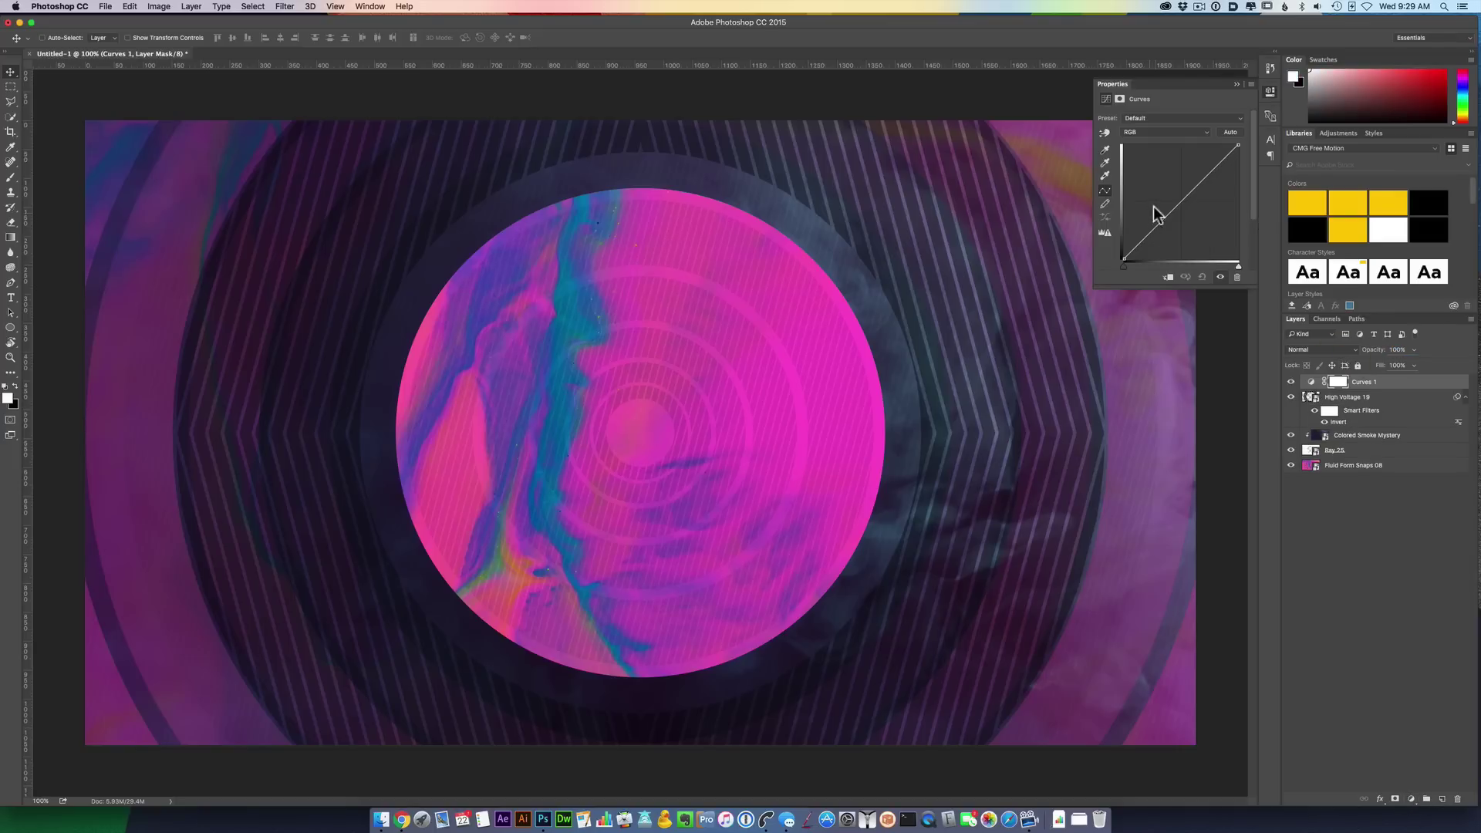
drag(1154, 206, 1203, 171)
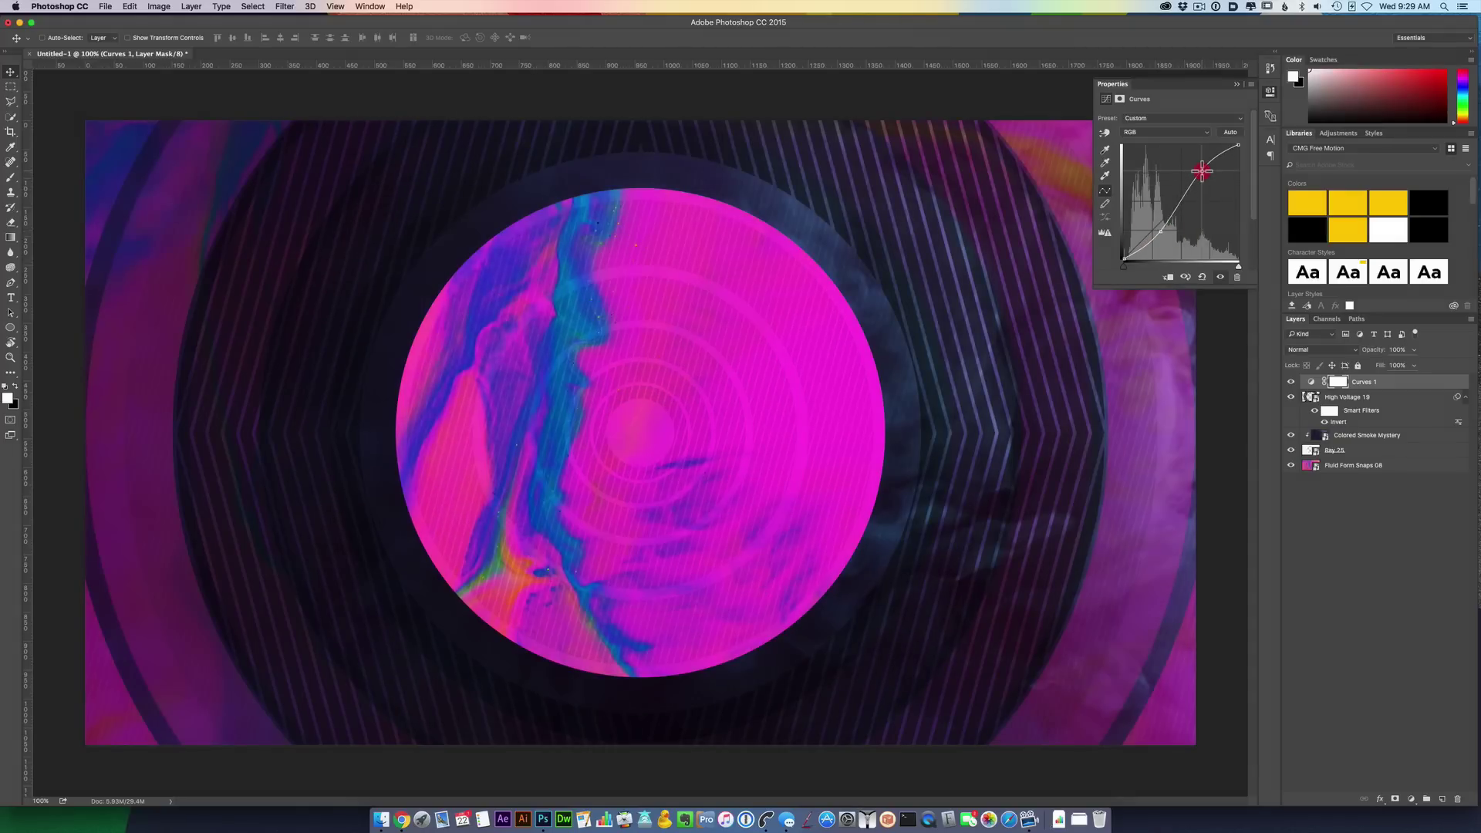
click(1362, 509)
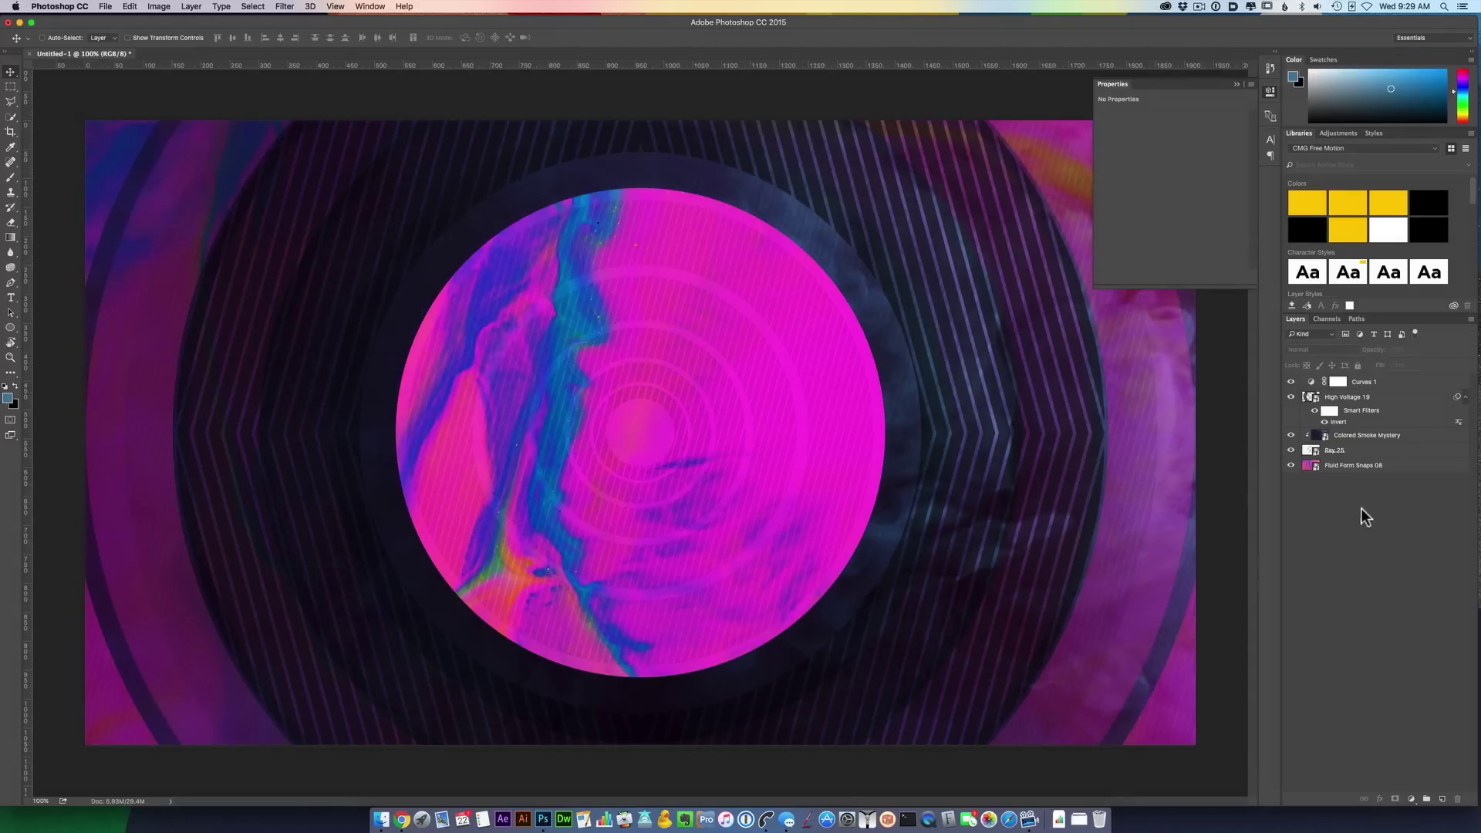
- Add a Curves adjustment above Fluid Form Snaps 08, pulling the curve down to deepen colours
click(1362, 467)
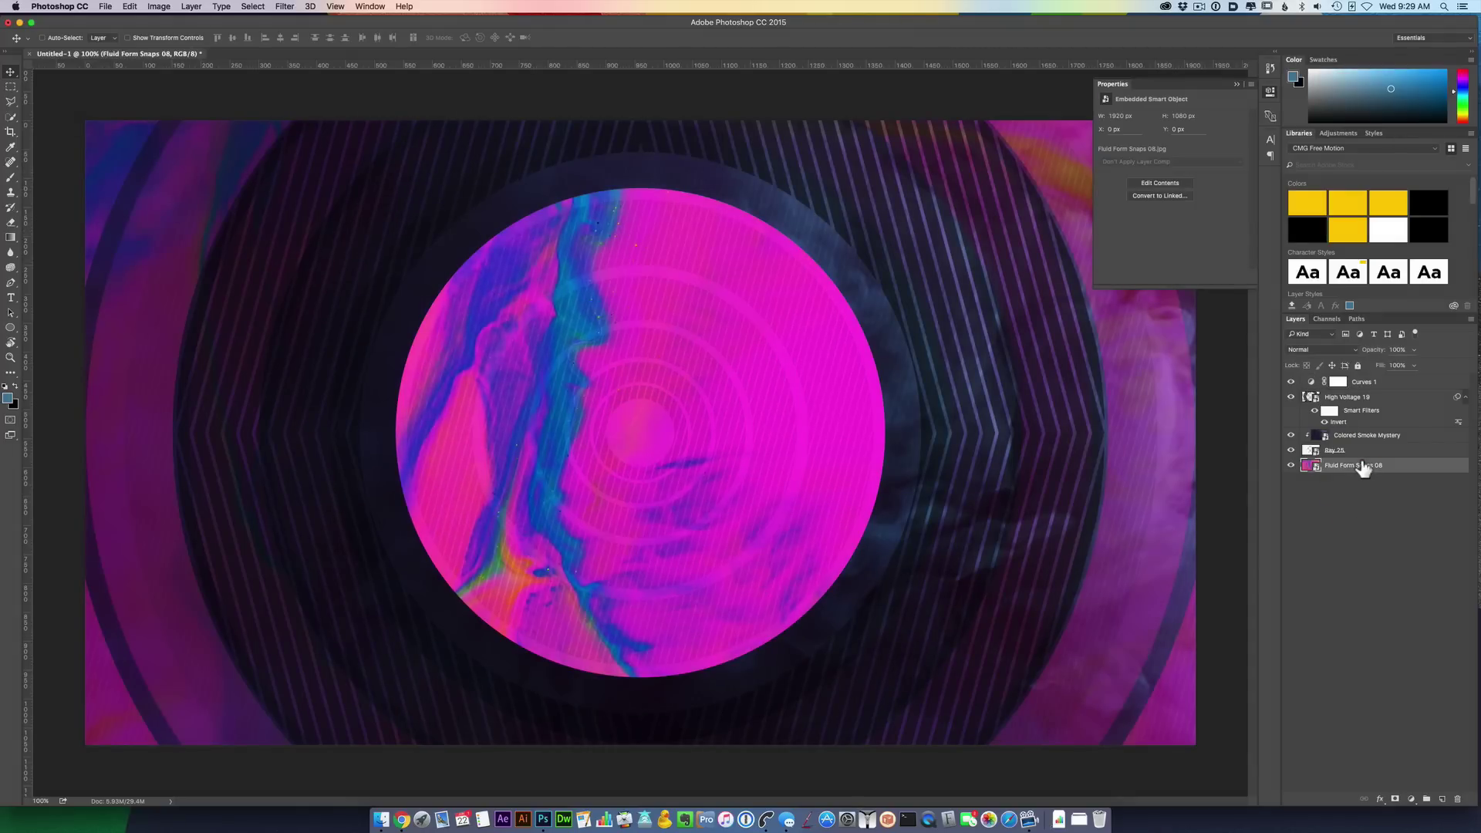
click(1412, 800)
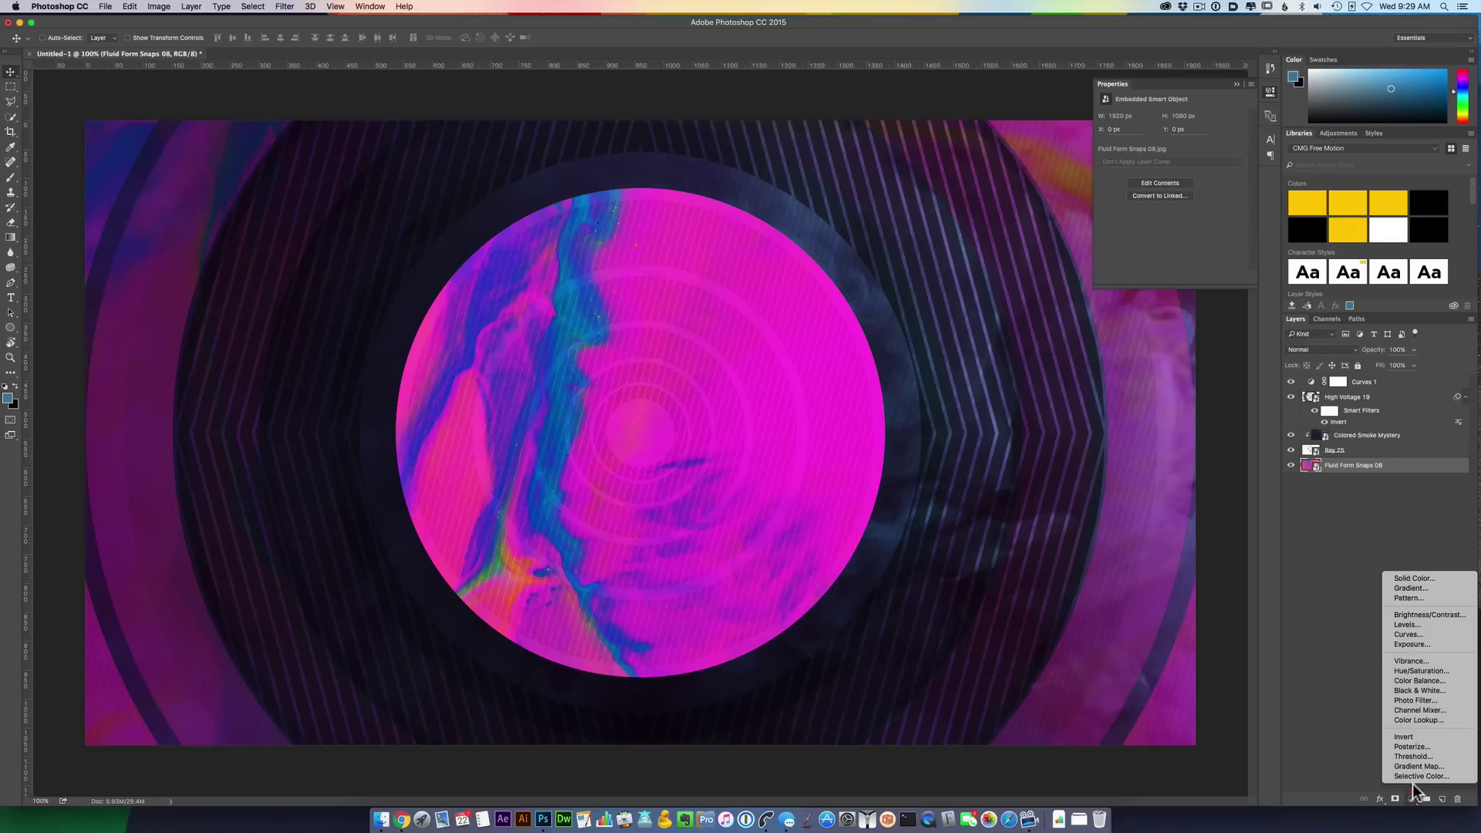
click(1420, 635)
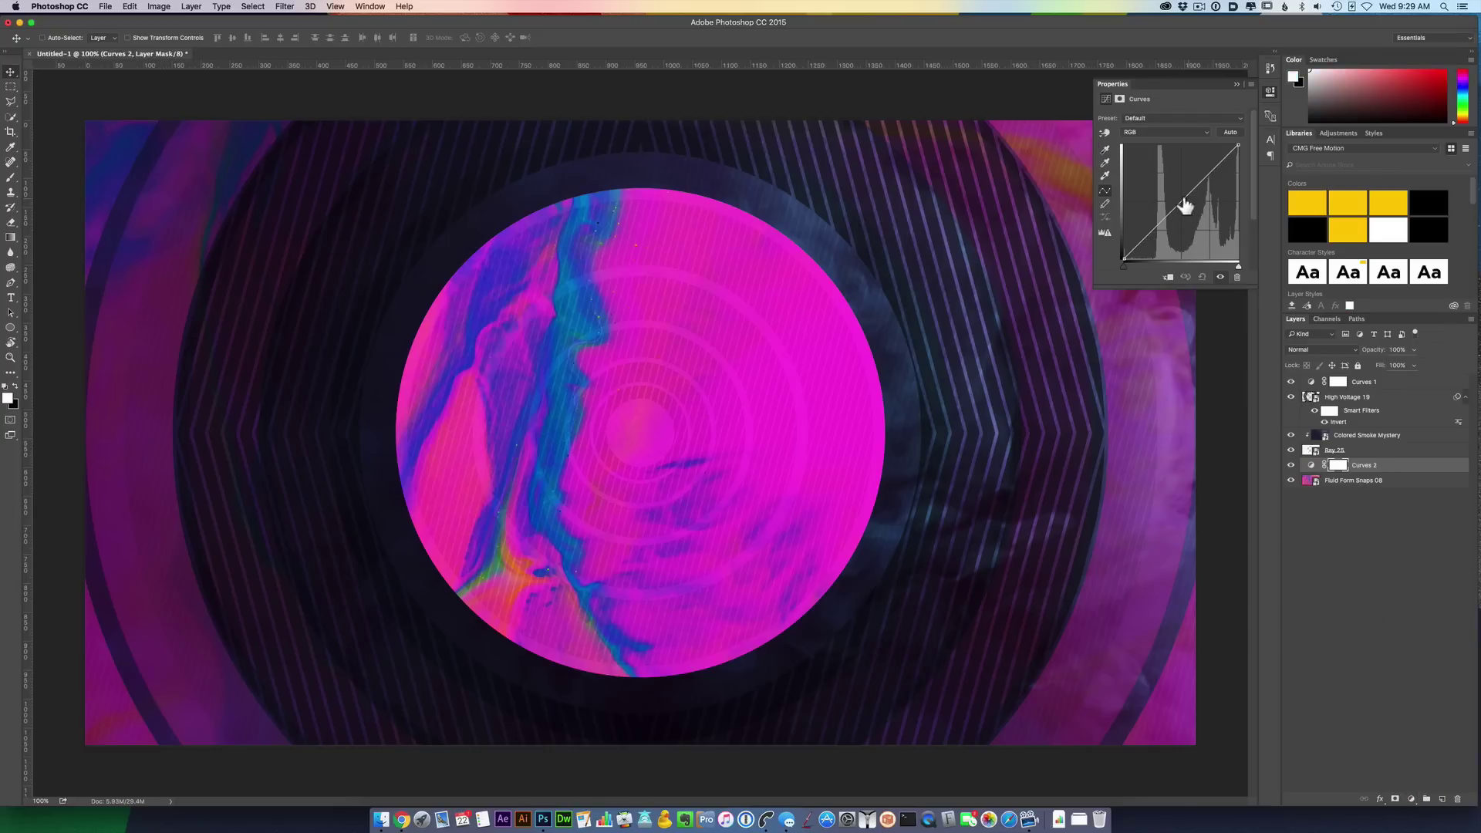
drag(1186, 202, 1201, 207)
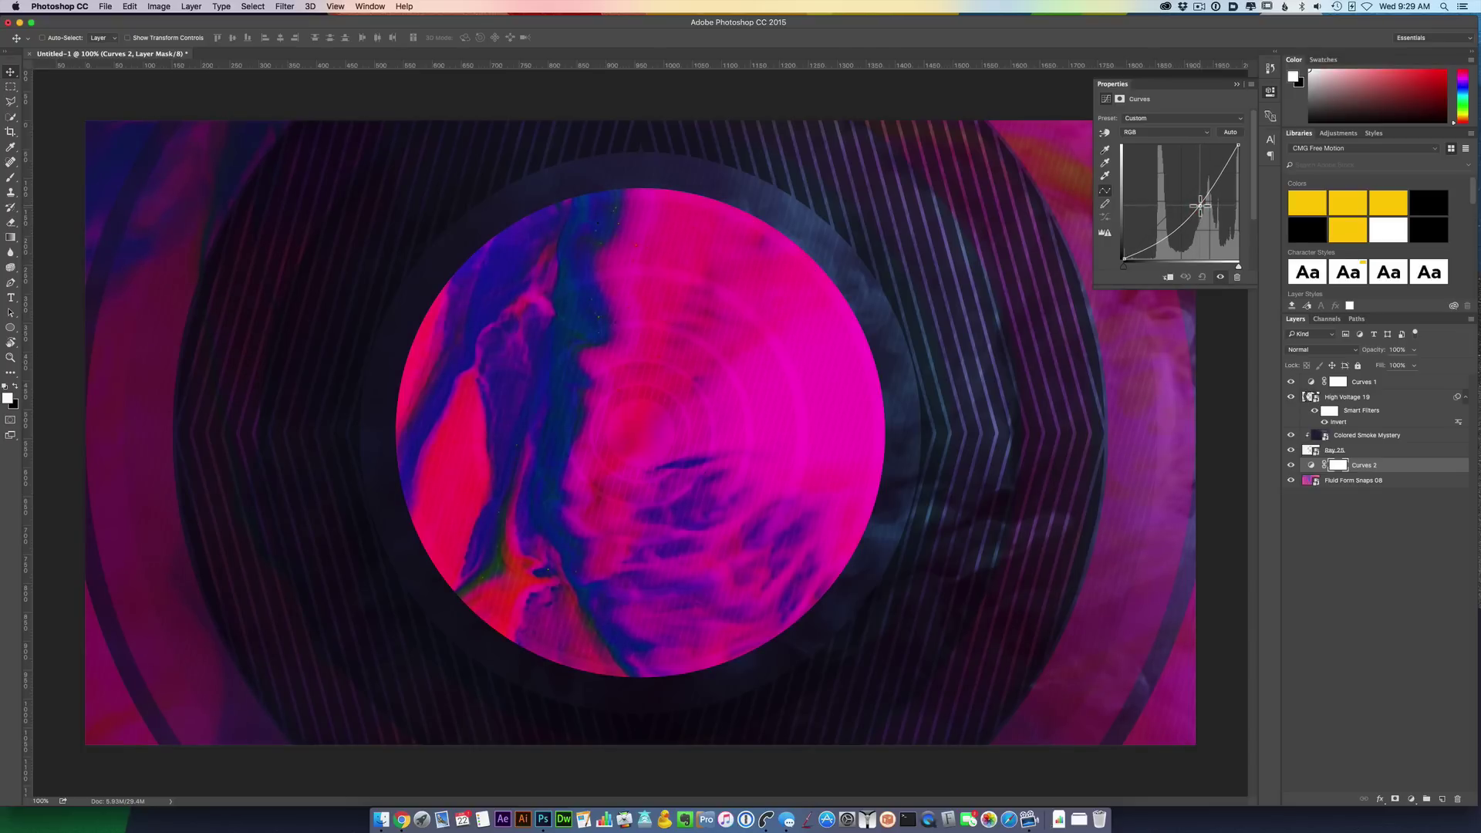
- Turn off Invert on High Voltage 19 and adjust its opacity, comparing with it hidden
click(1358, 397)
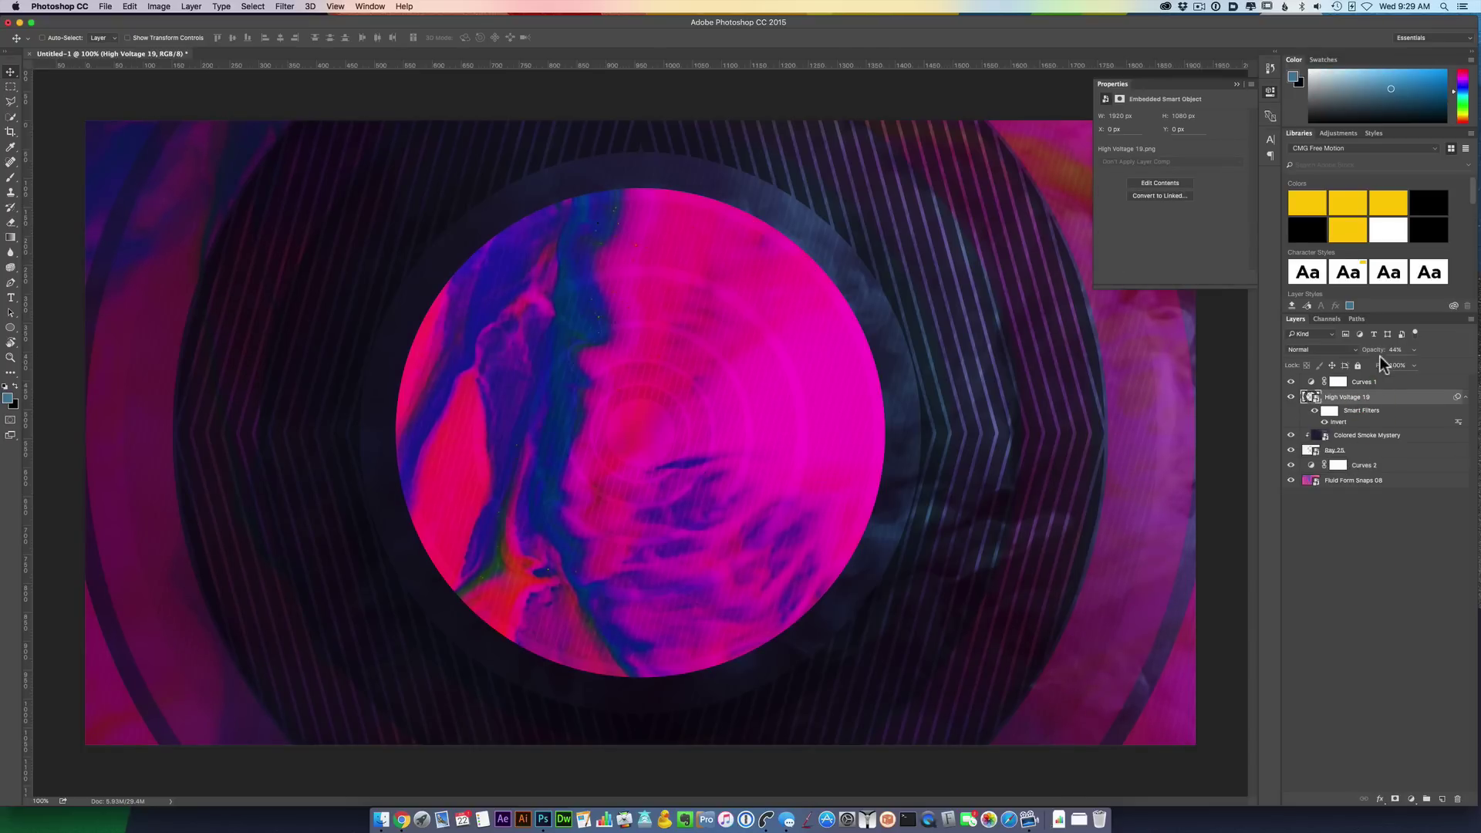
drag(1374, 351, 1364, 353)
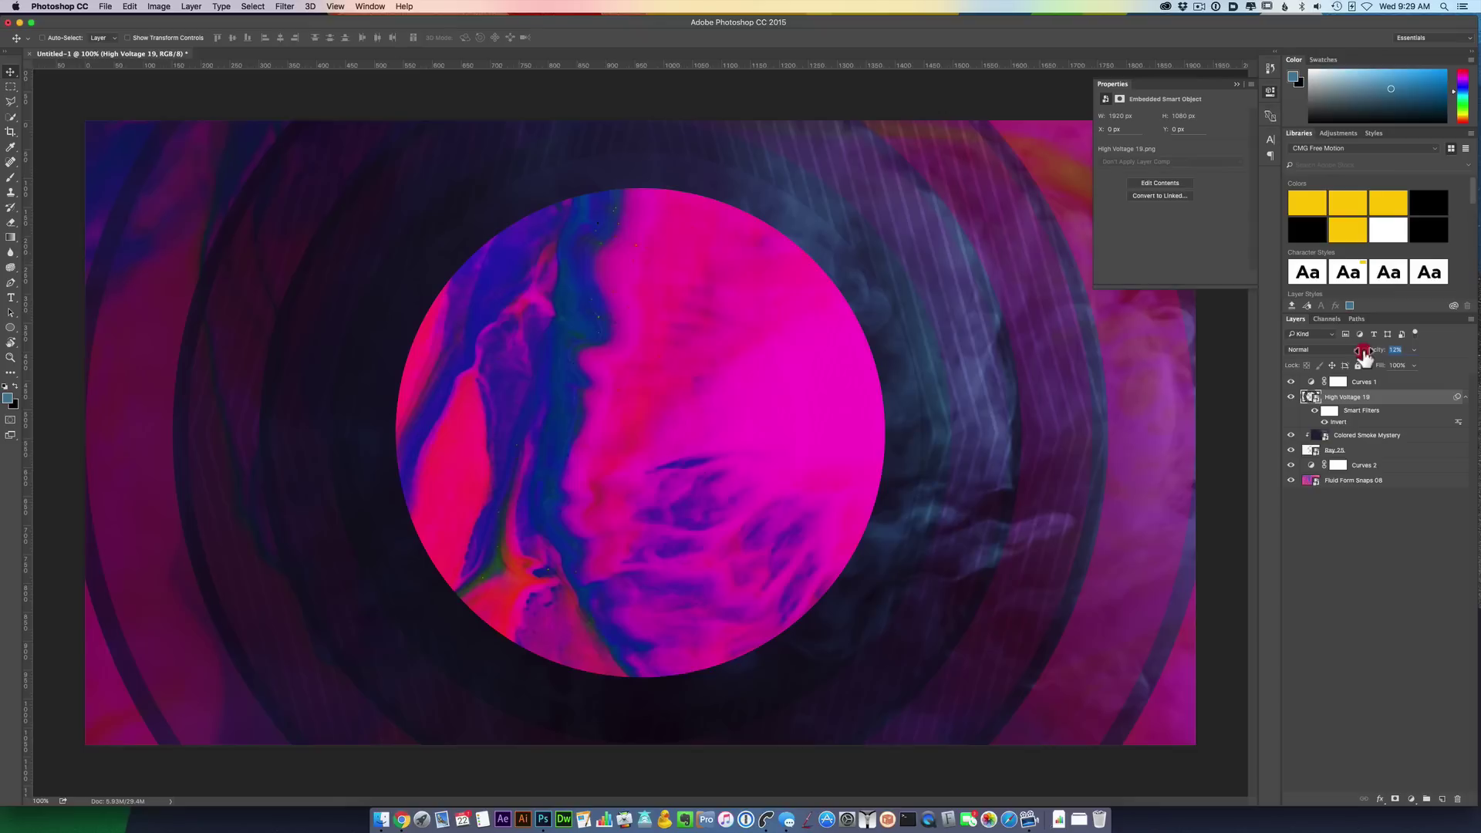
click(1317, 414)
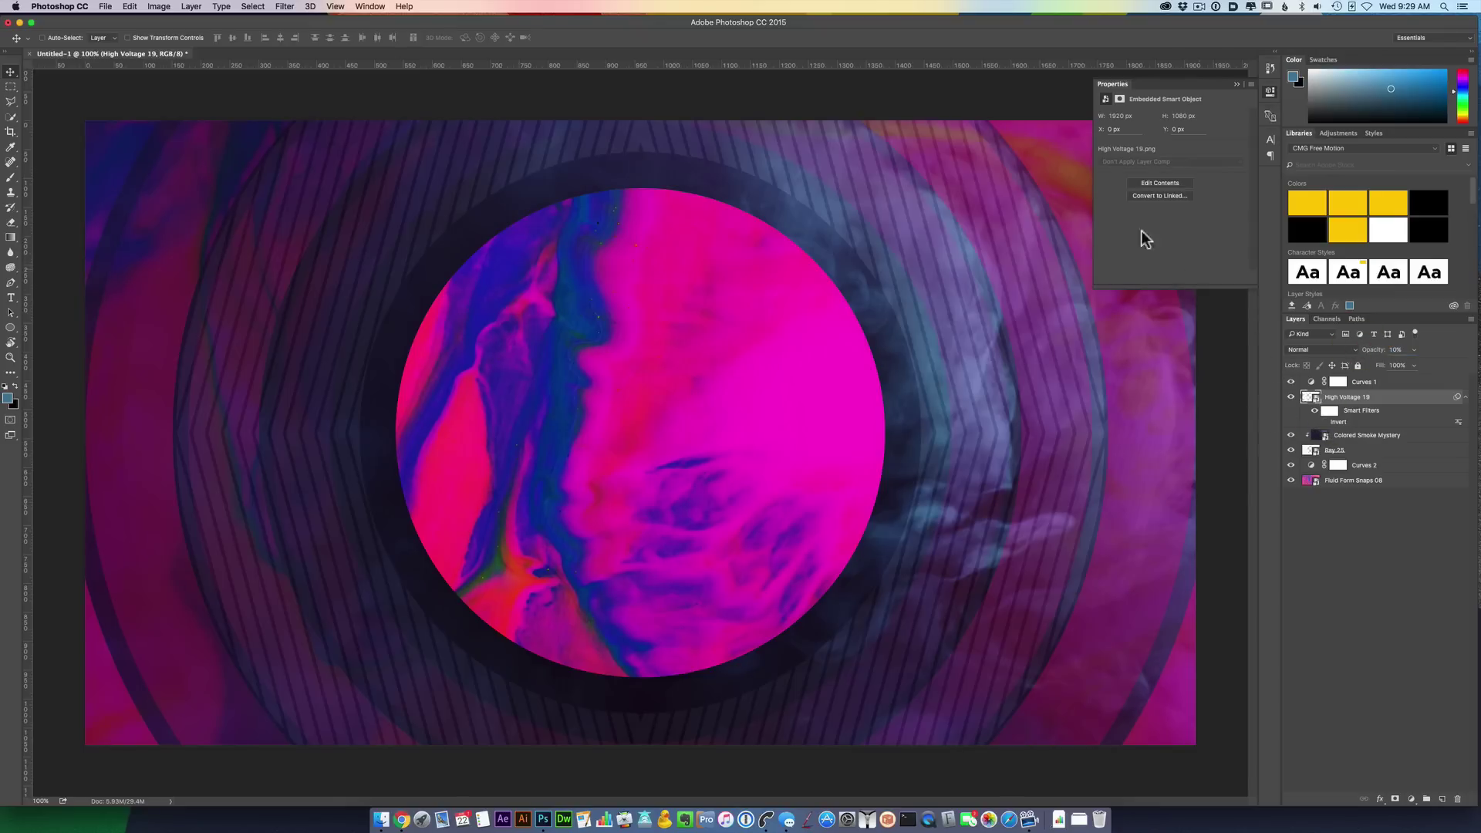
click(1291, 397)
click(1291, 398)
drag(1375, 357, 1406, 349)
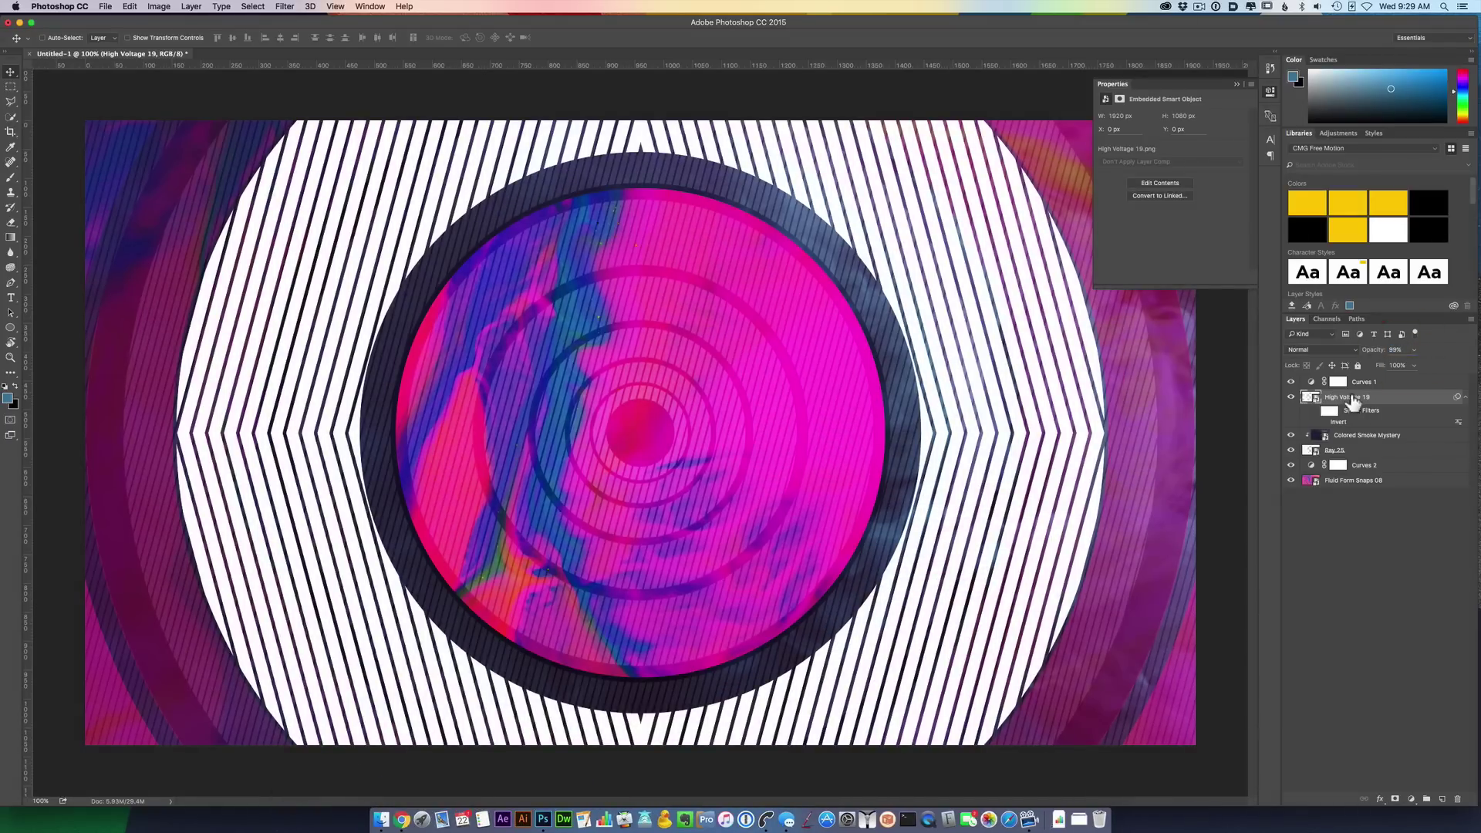
click(1291, 397)
click(1291, 397)
- Hide High Voltage 19, then download the Danger 17 diamond-line image from CMG Create
click(1291, 397)
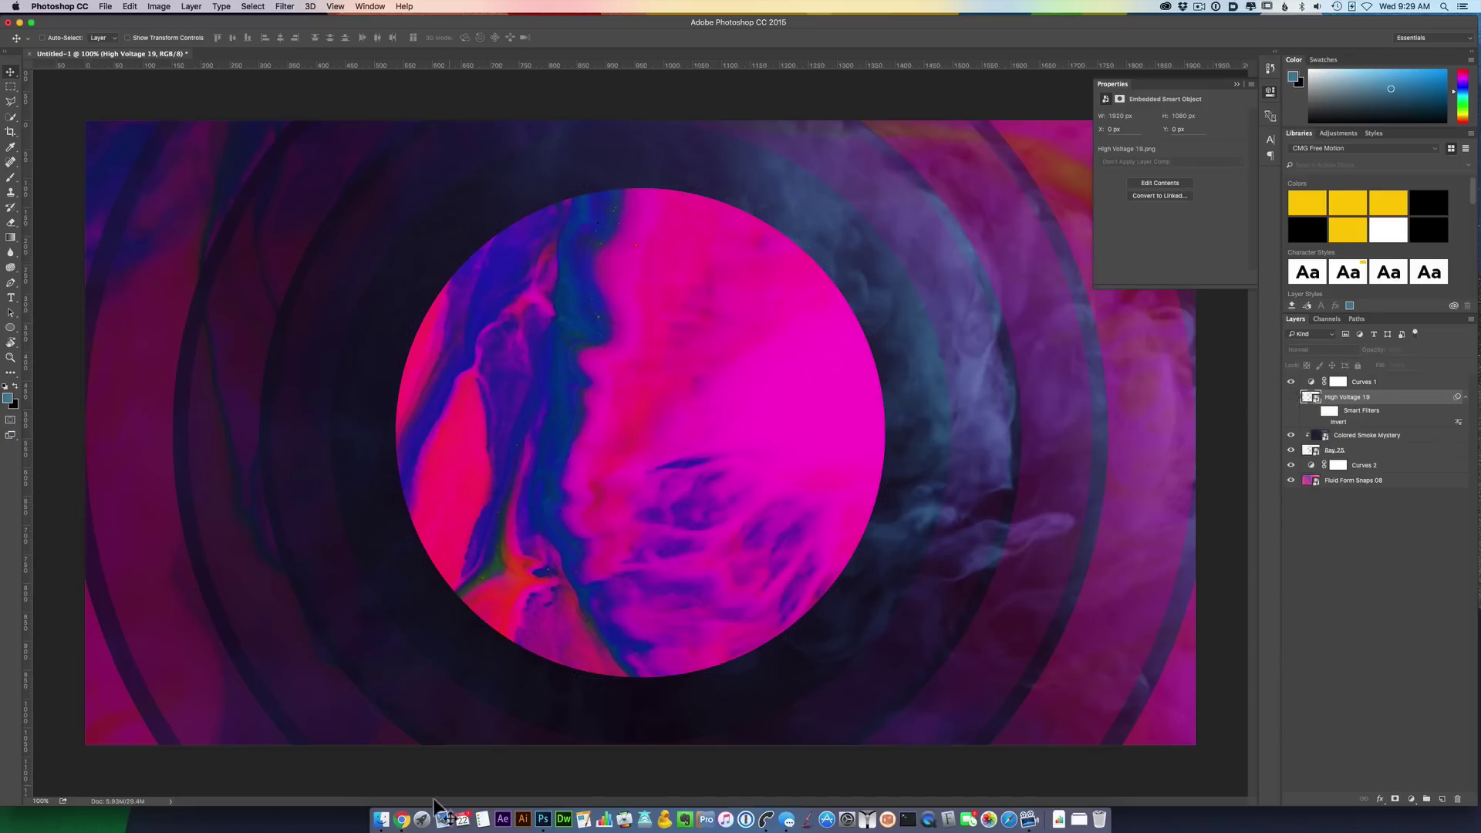
click(402, 819)
click(867, 503)
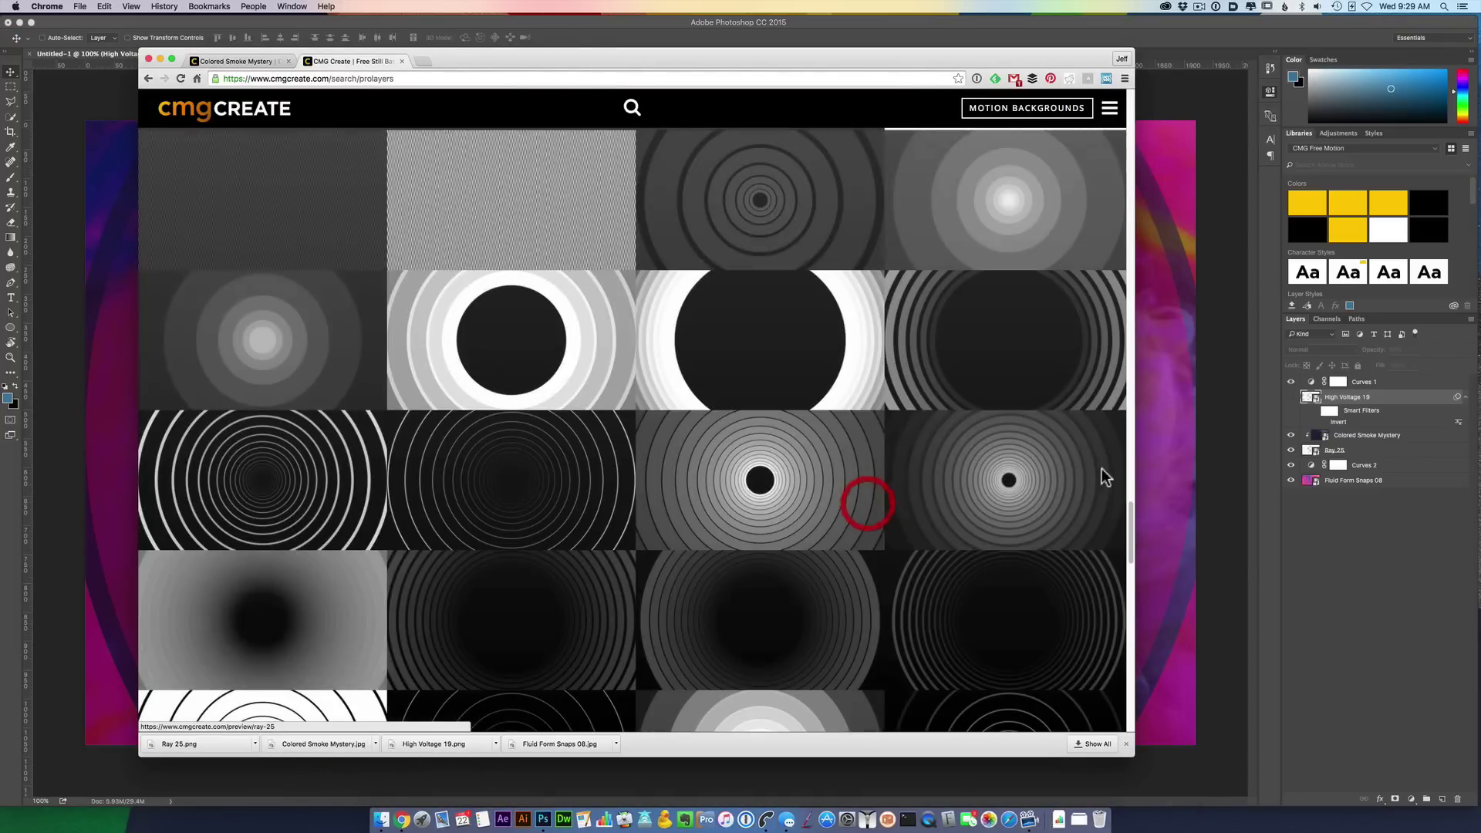
drag(1128, 514, 1100, 333)
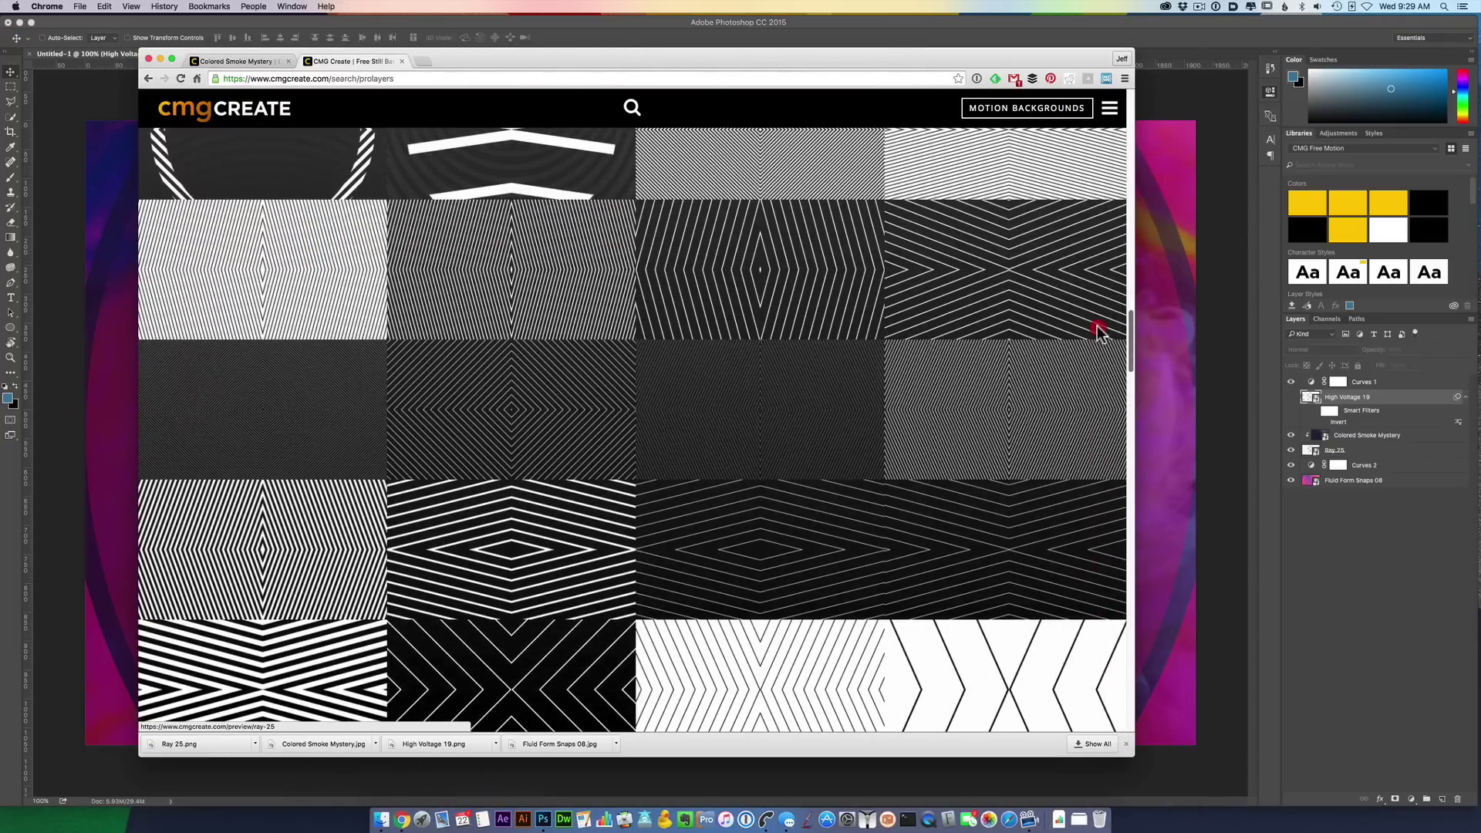
scroll(1099, 333, down, 5)
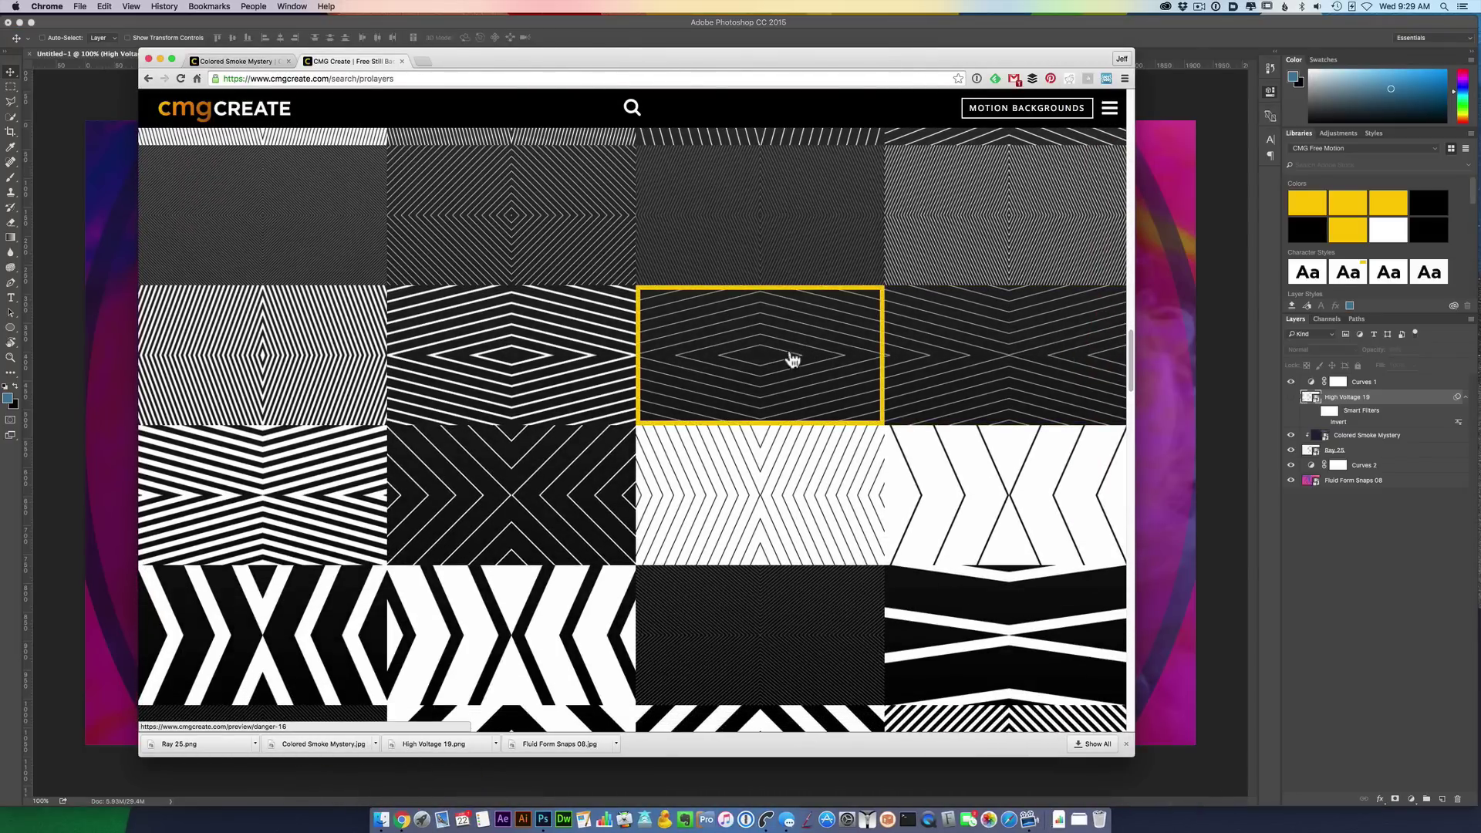
click(591, 368)
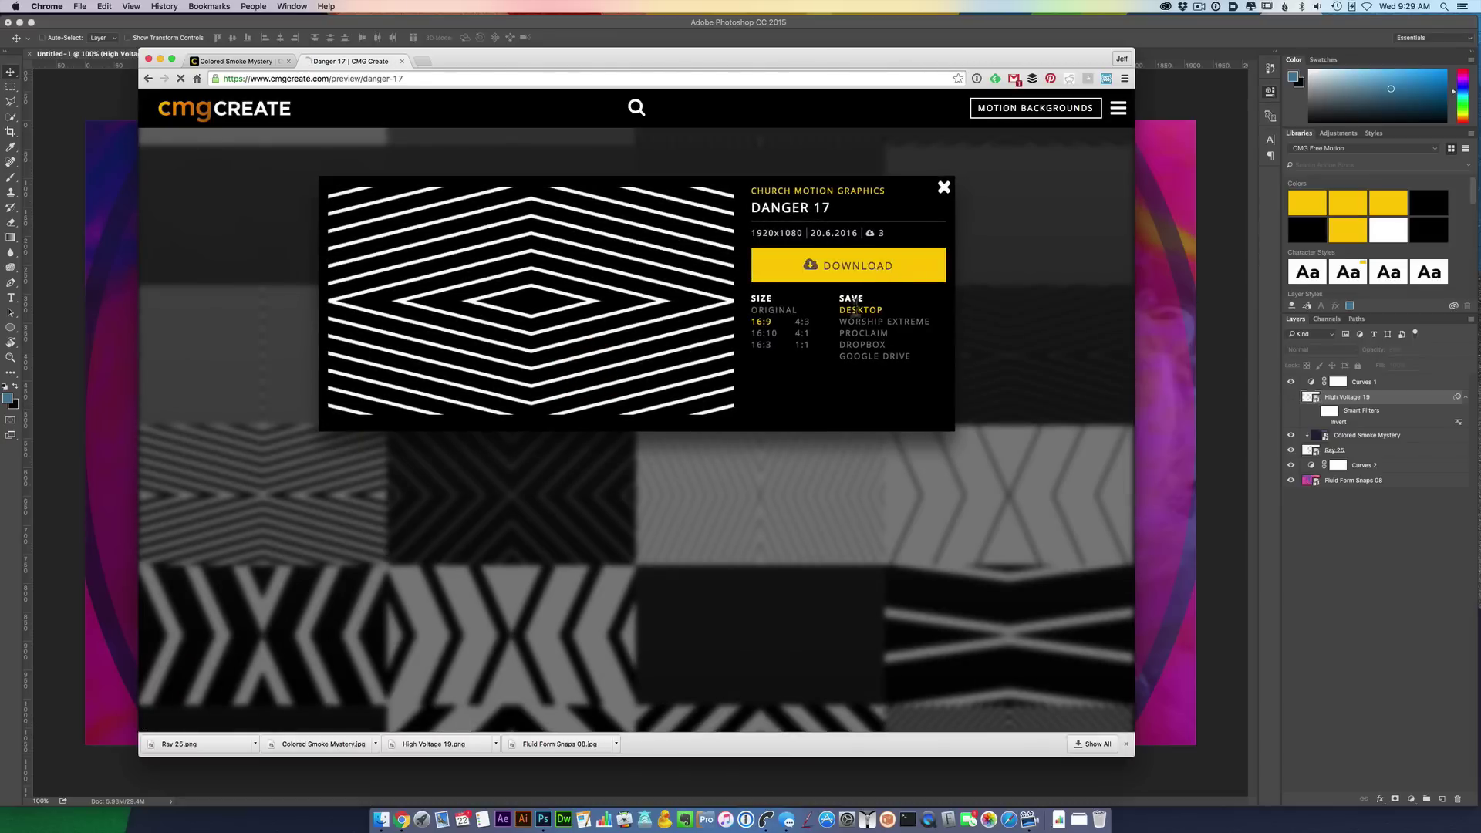
click(855, 309)
- Drag Danger 17.png from the Downloads folder onto the canvas and commit it as a layer
click(547, 796)
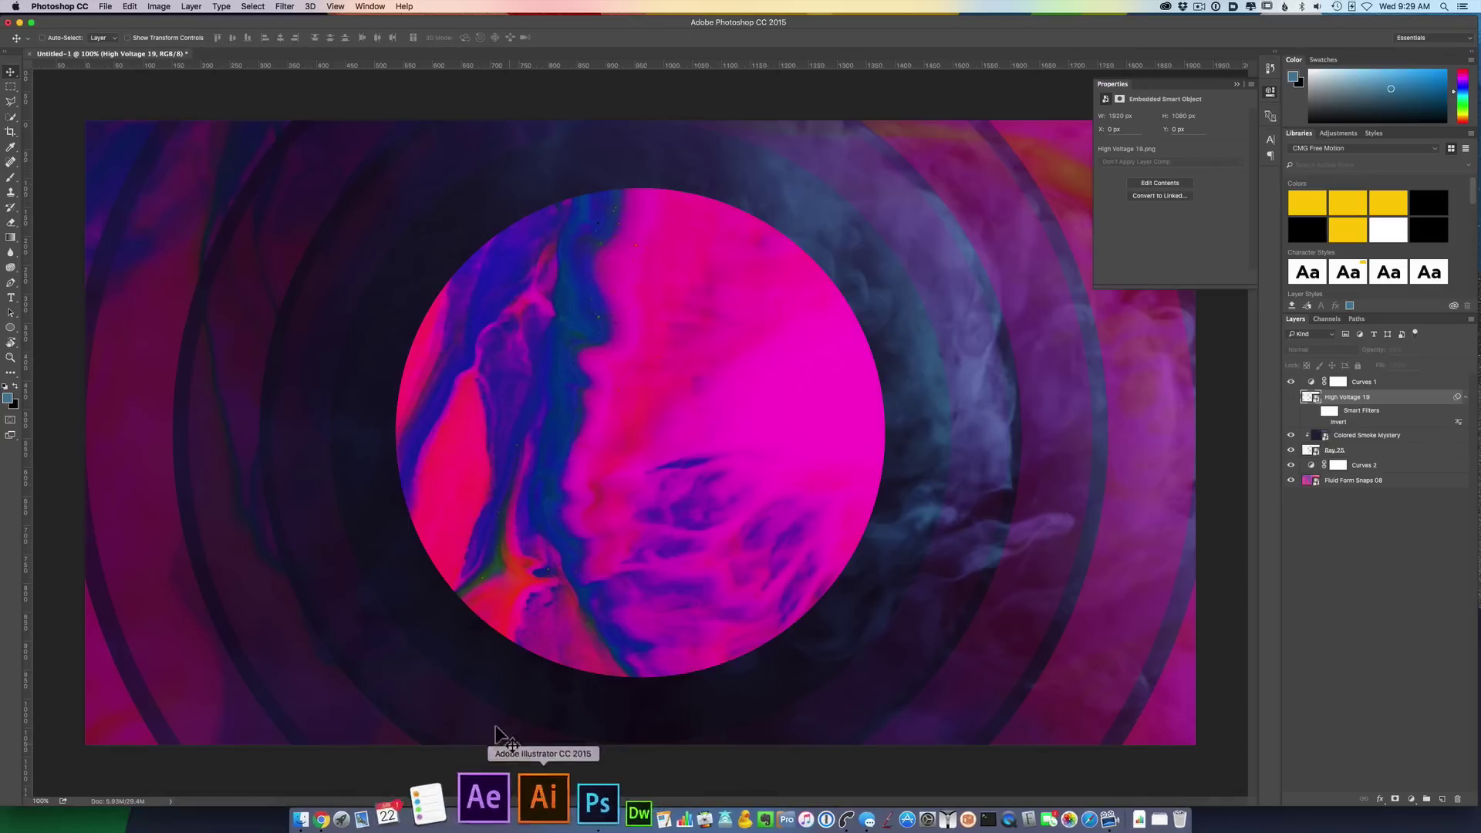
click(381, 818)
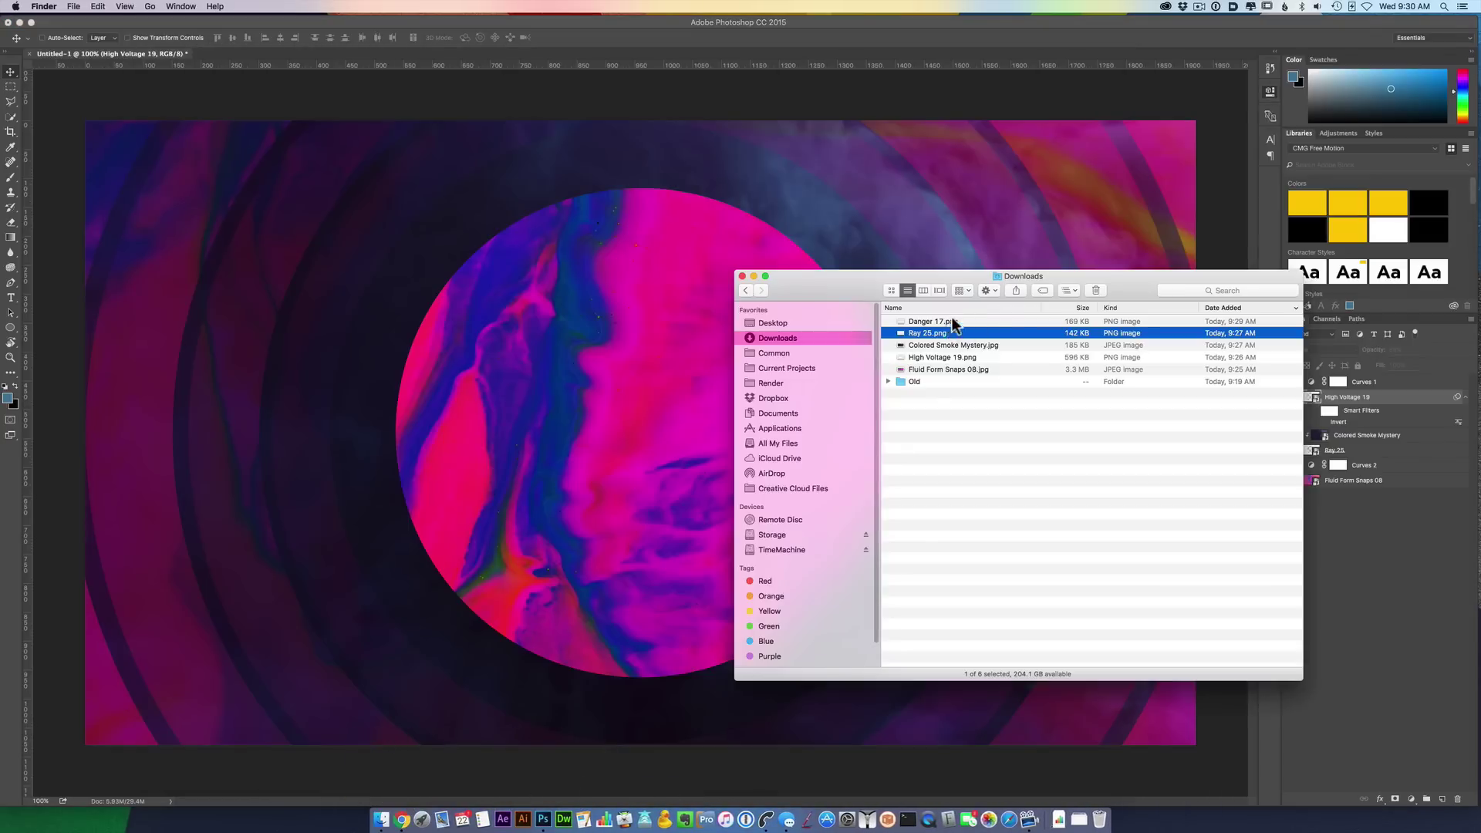
drag(954, 324, 680, 412)
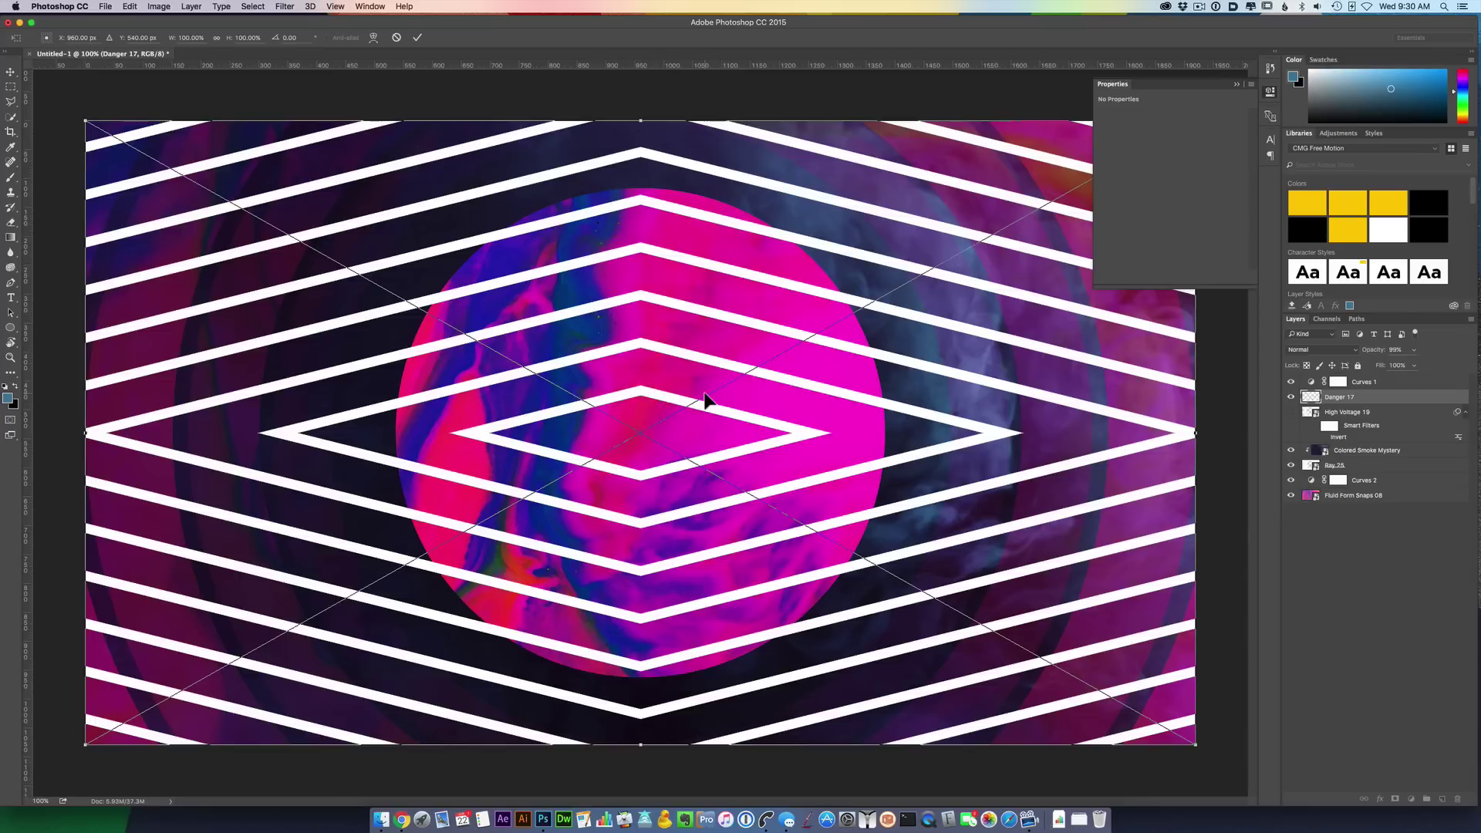
key(Return)
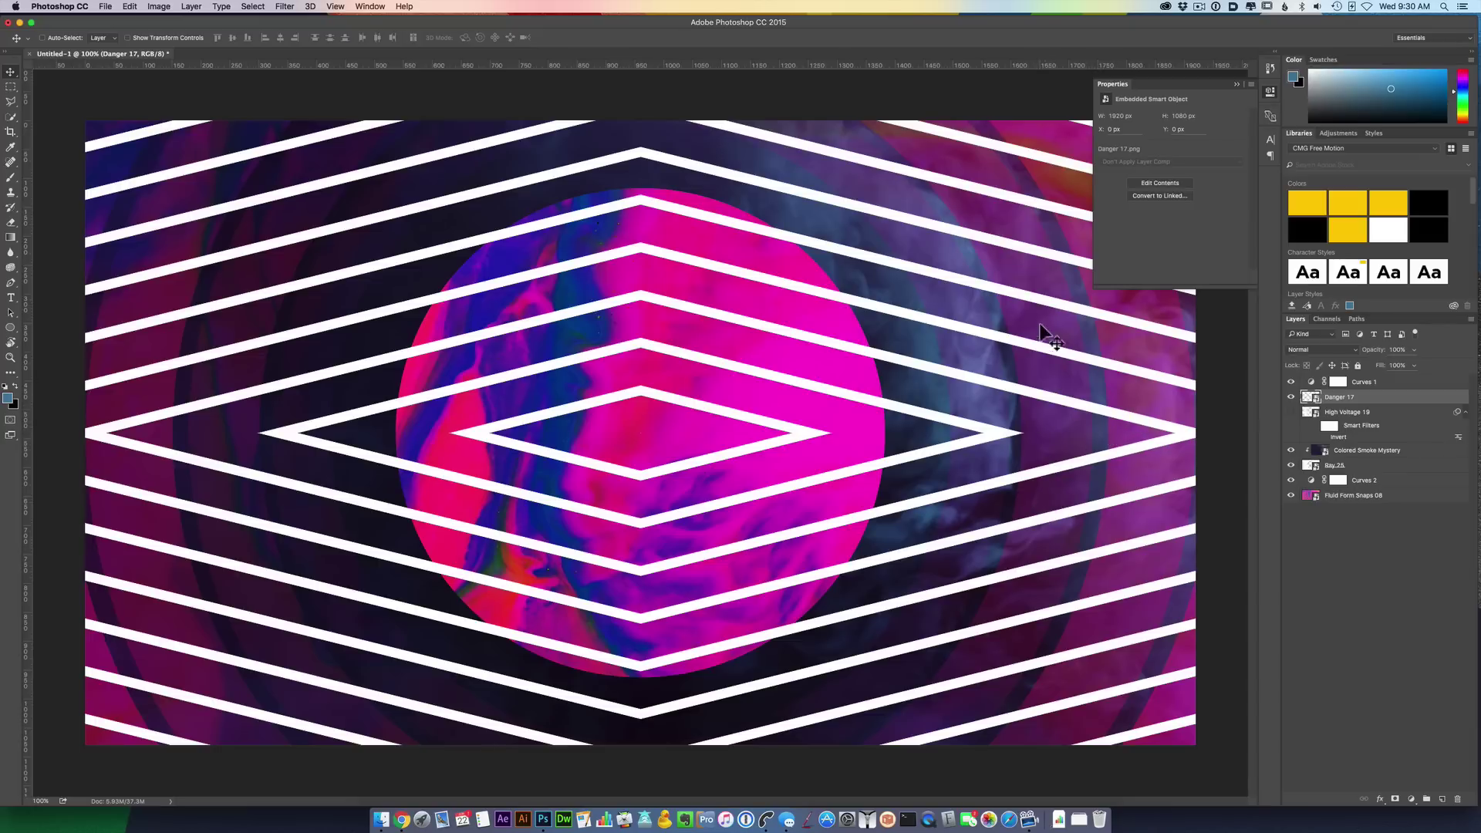
- Download the Lava Light Harvest 1920x1080 background as a JPG from the CMG Create grid
click(400, 818)
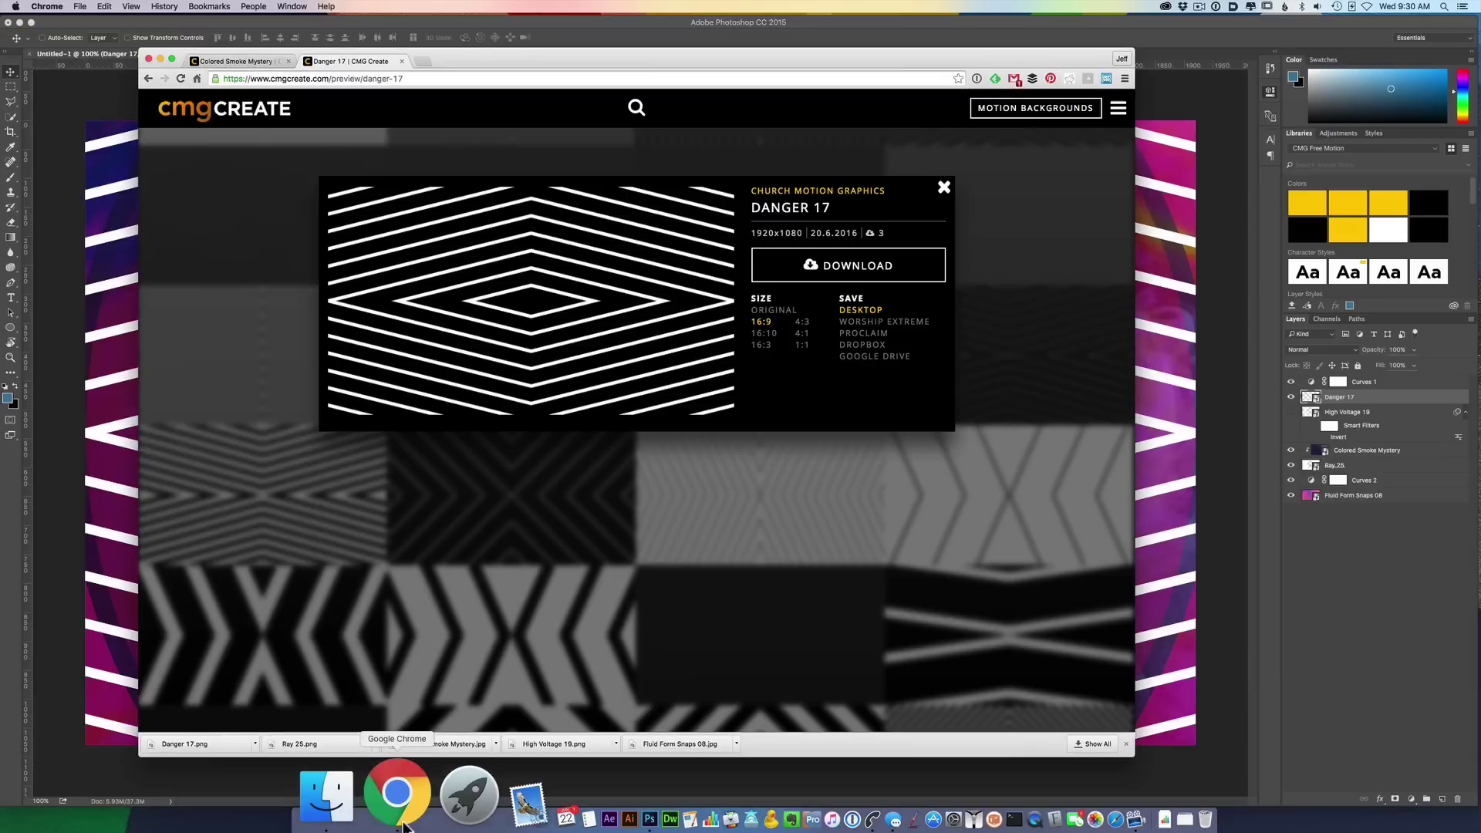
click(260, 63)
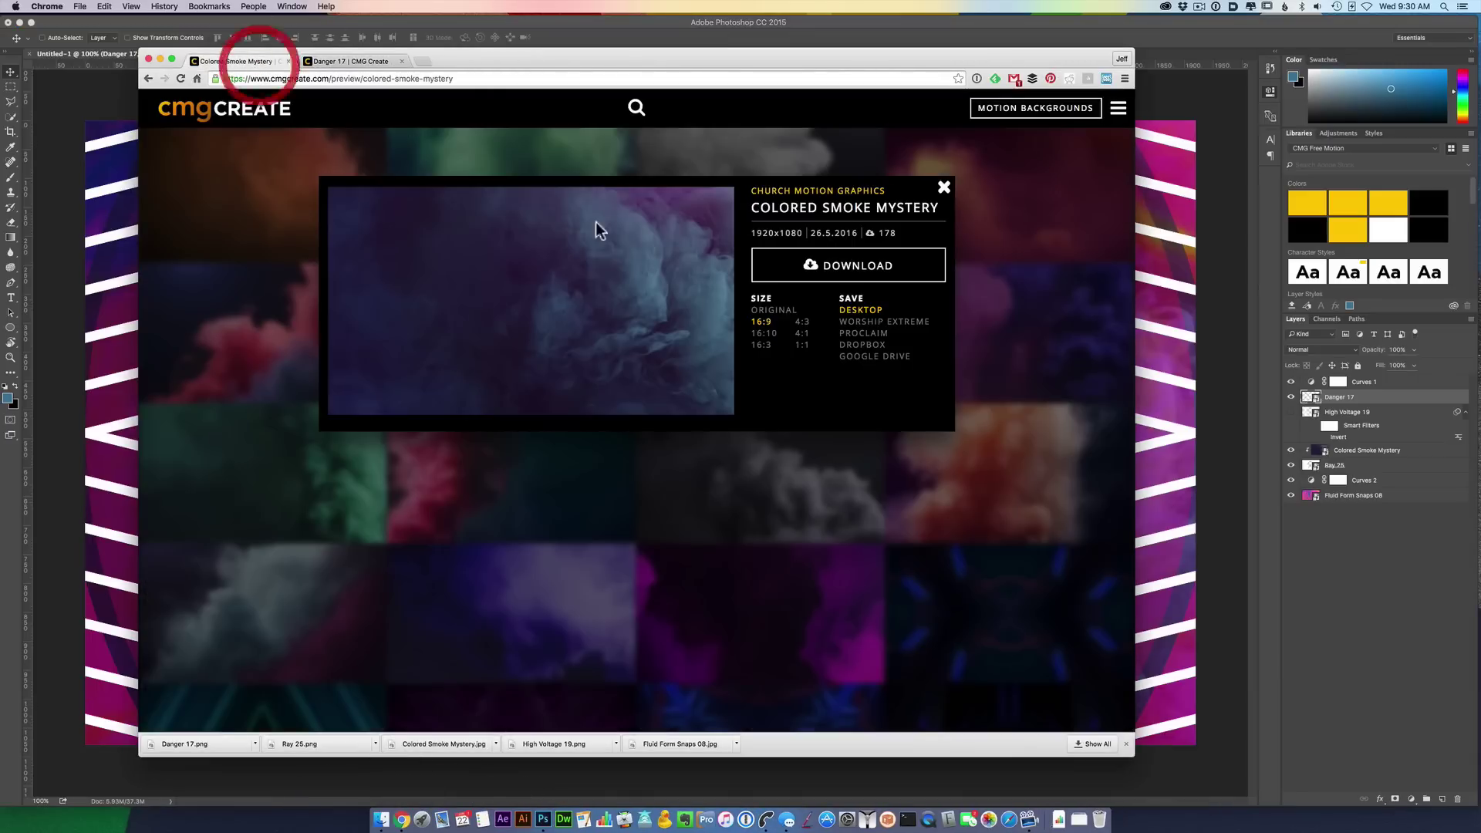
click(873, 469)
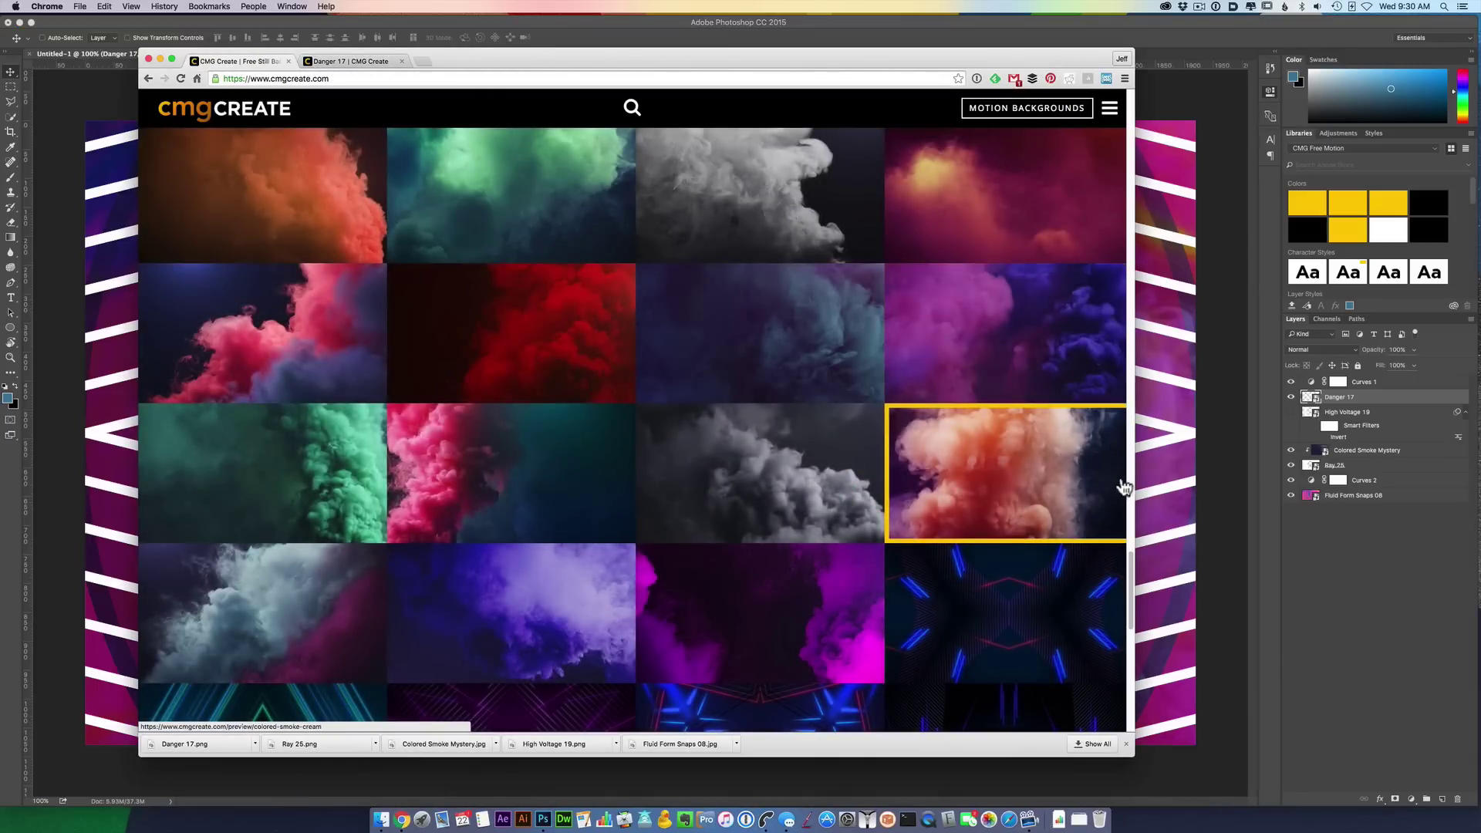
drag(1128, 554, 1108, 718)
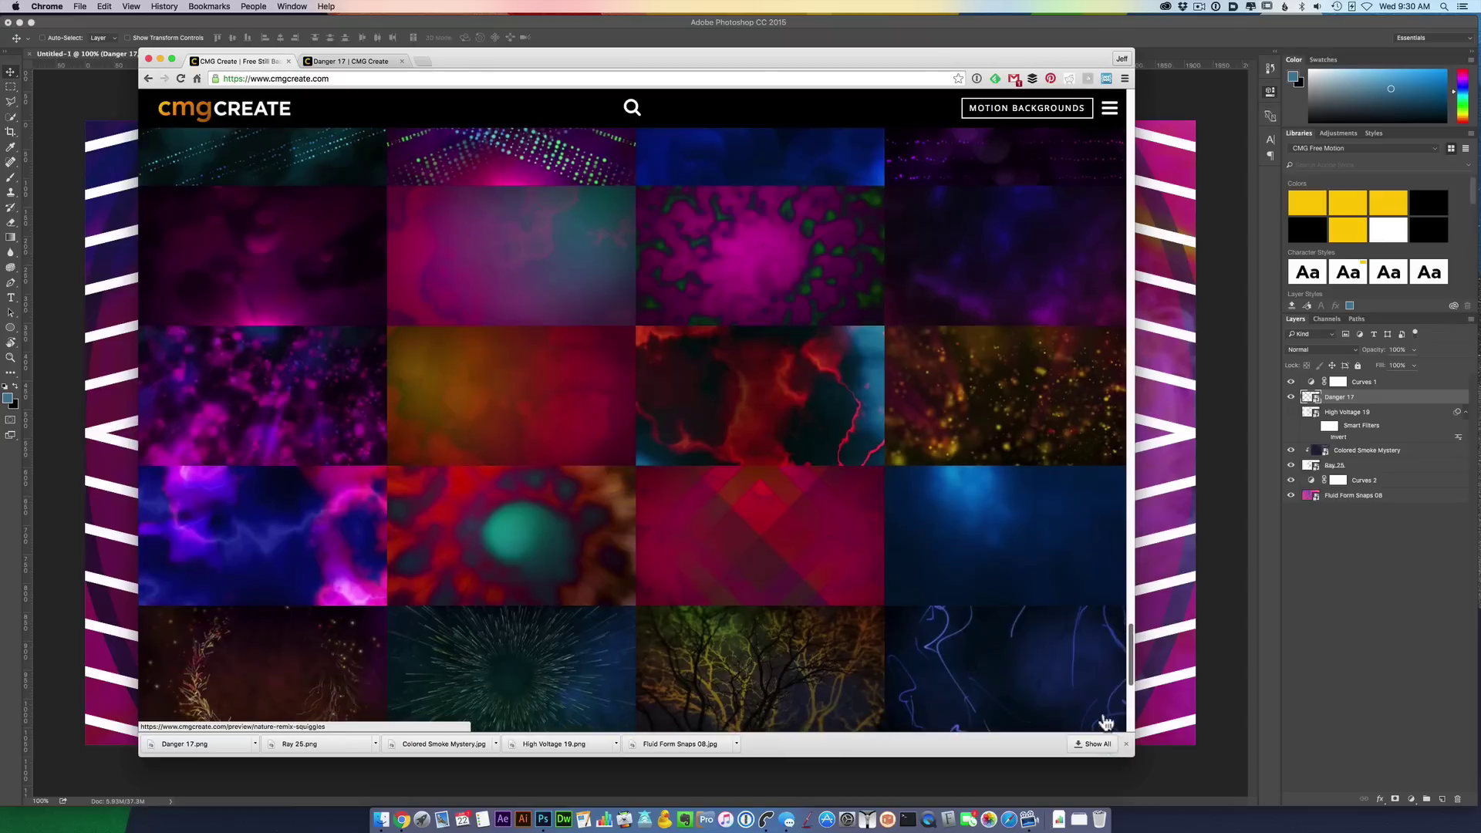
click(552, 403)
click(889, 282)
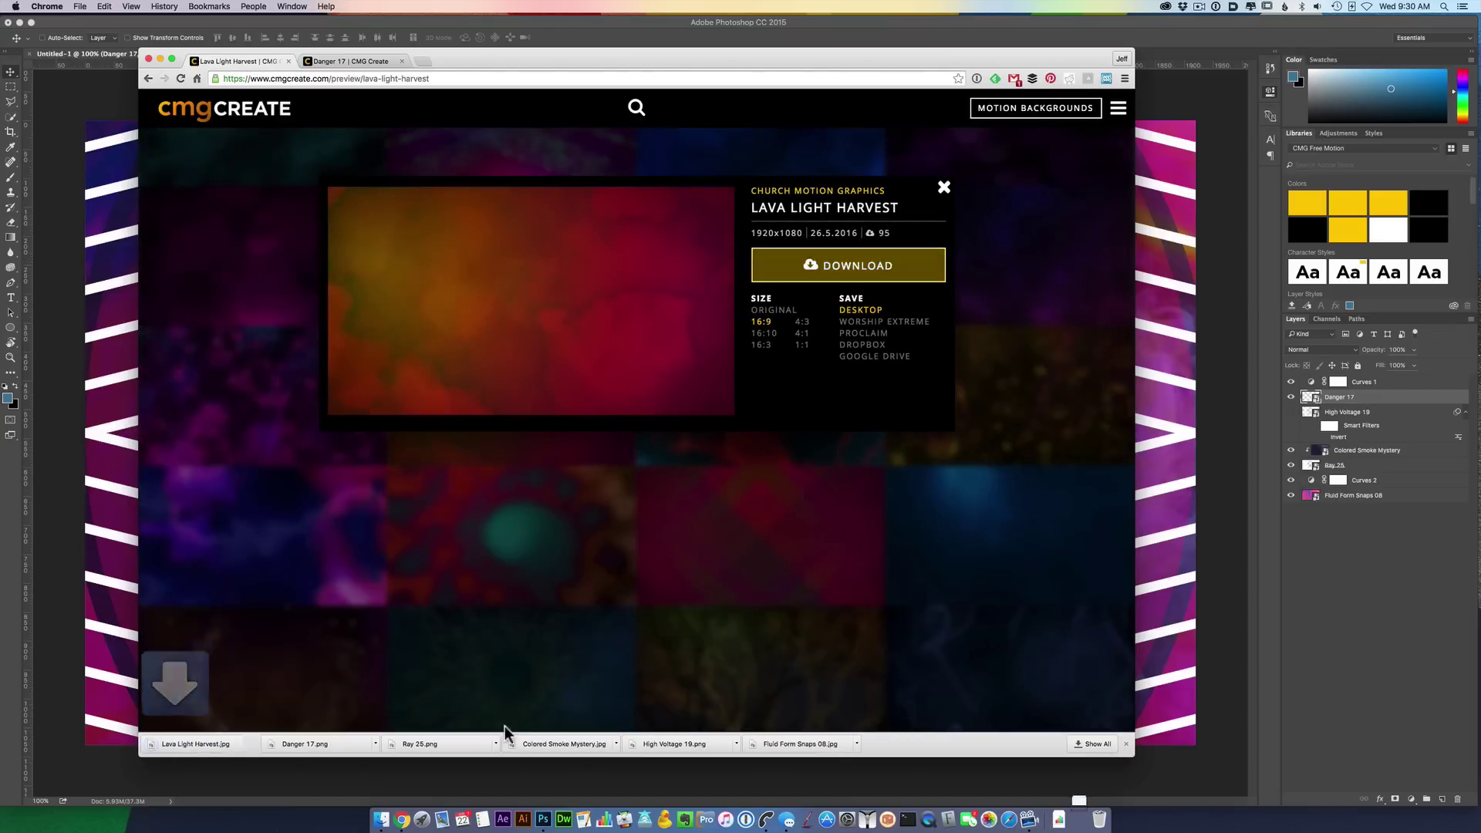
click(383, 824)
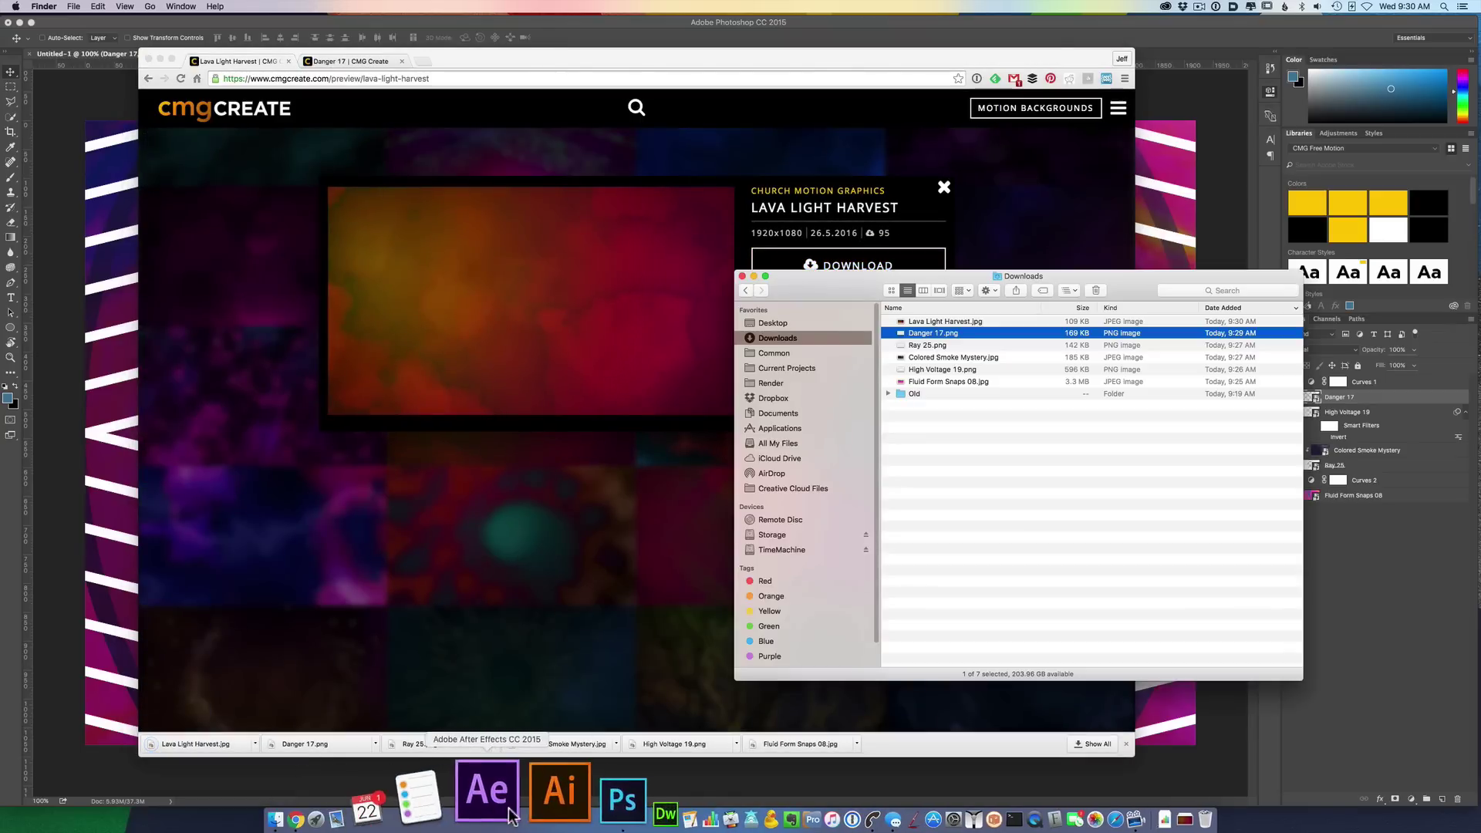
click(546, 818)
key(super+Tab)
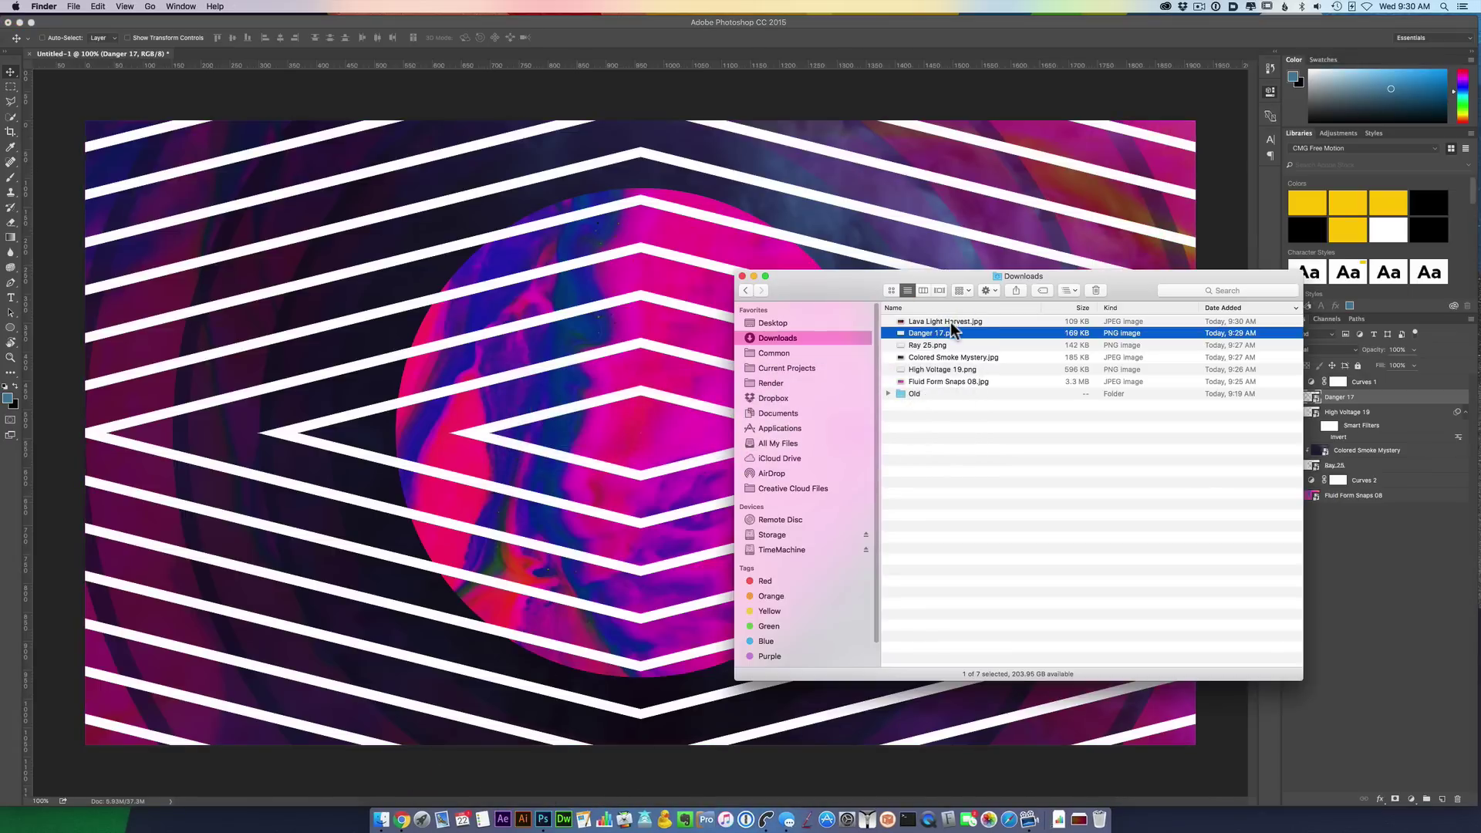
- Place Lava Light Harvest.jpg and clip it to Danger 17 to tint the lines red
drag(951, 322, 648, 371)
key(Return)
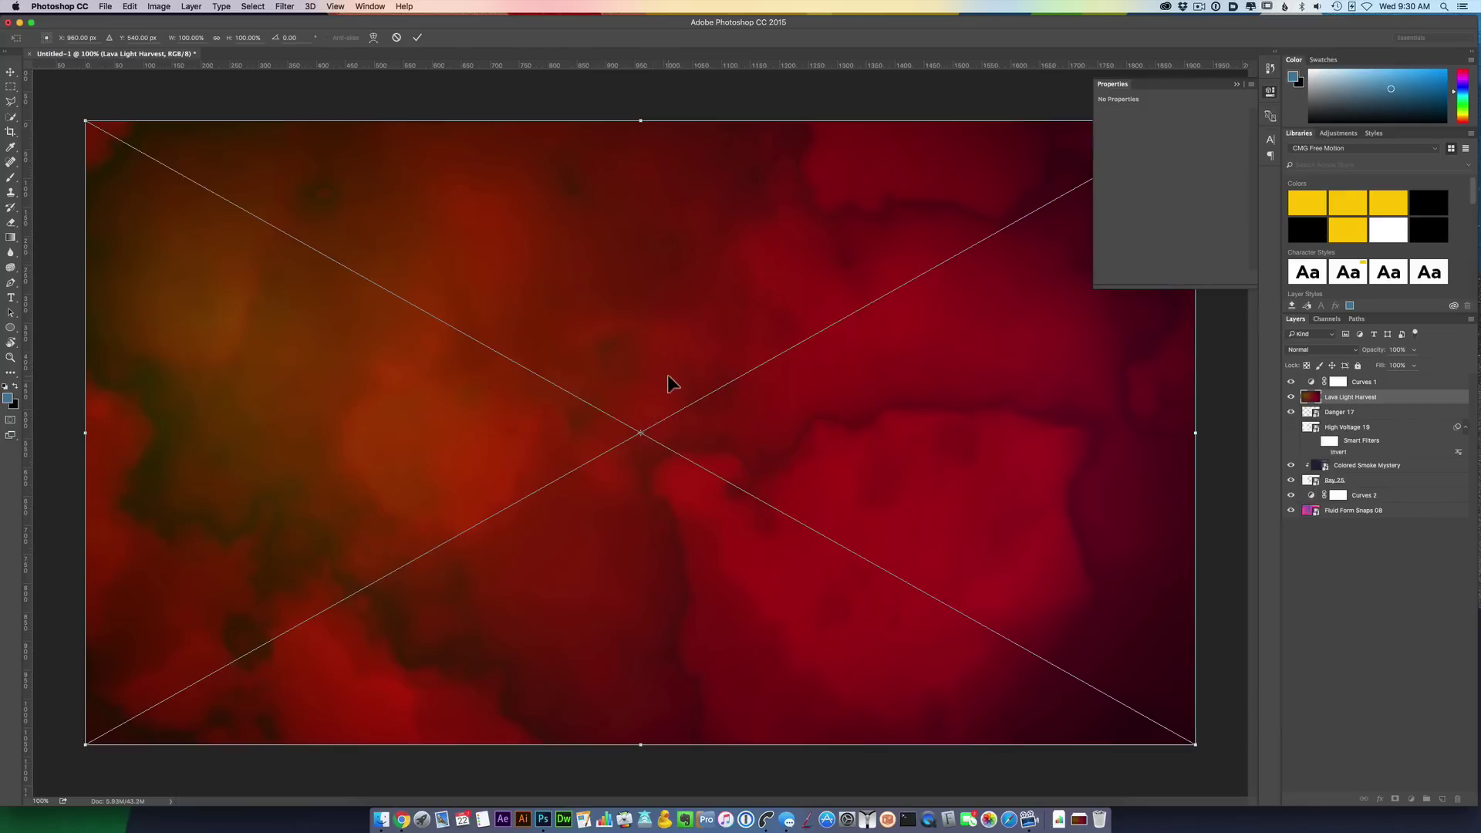
key(Return)
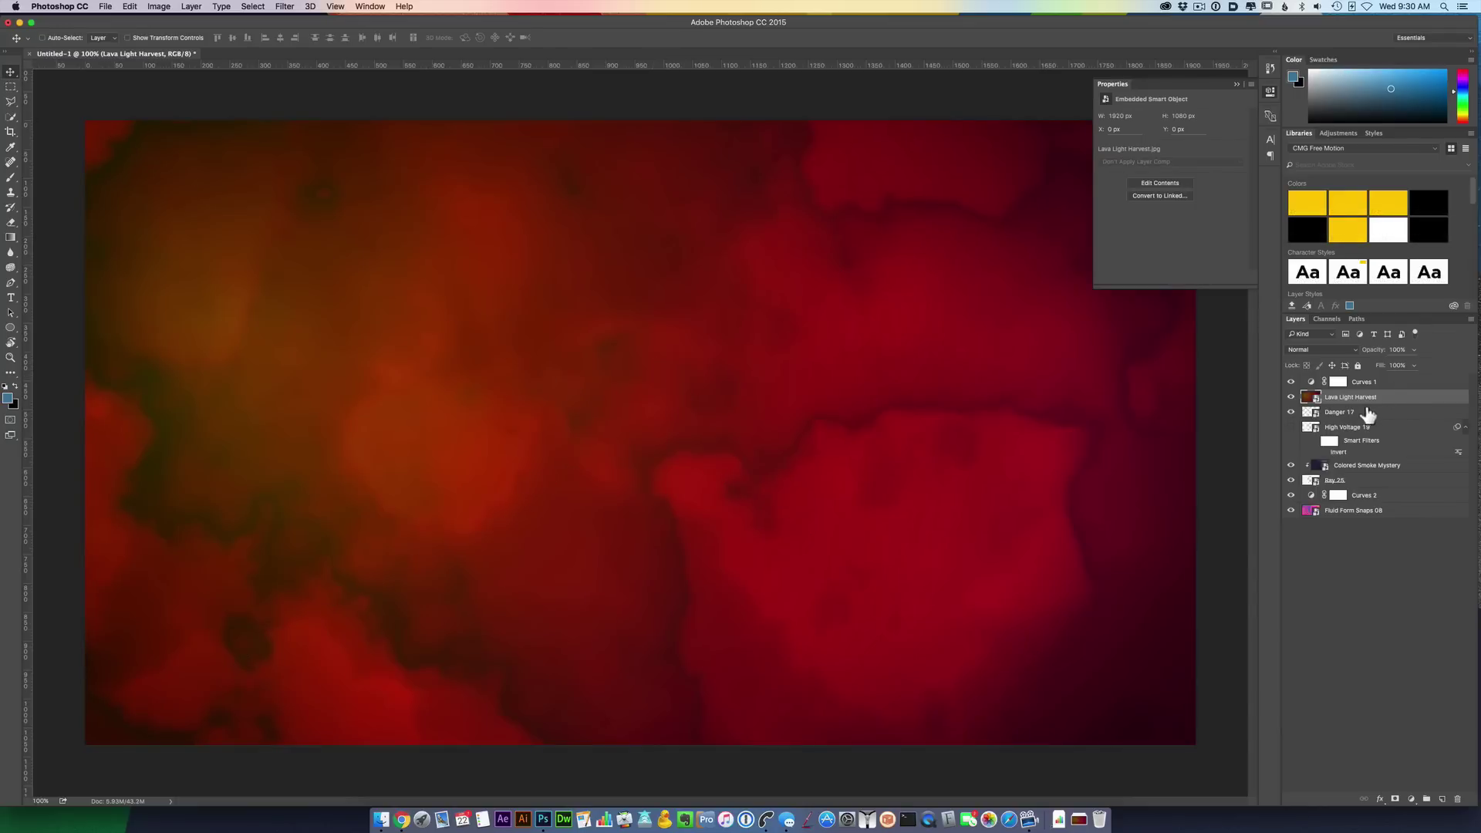
drag(1365, 417, 1372, 400)
alt+click(1366, 404)
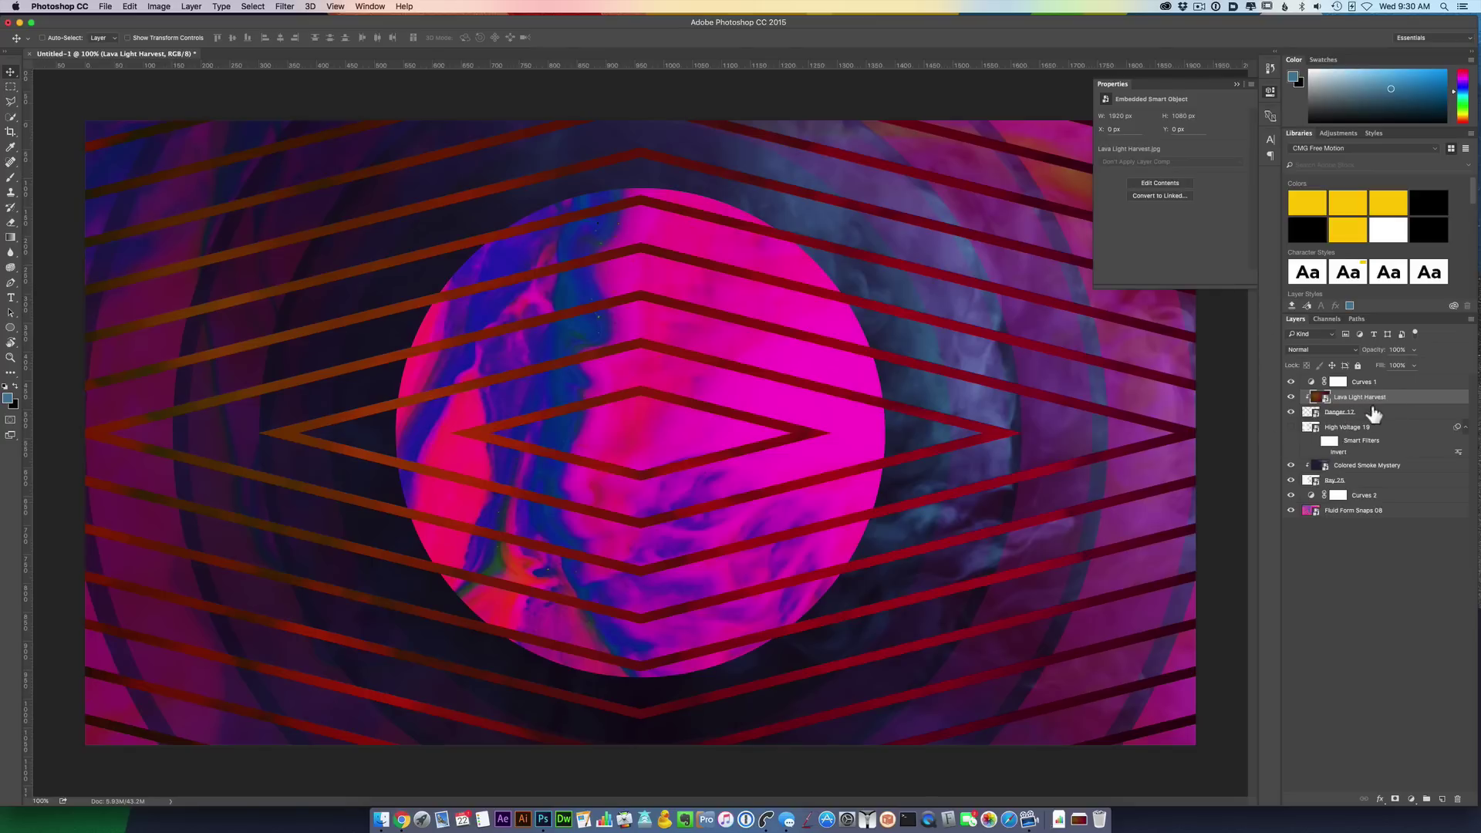
- Move the Colored Smoke Mystery and Ray 25 layers up under Curves 1
click(1385, 466)
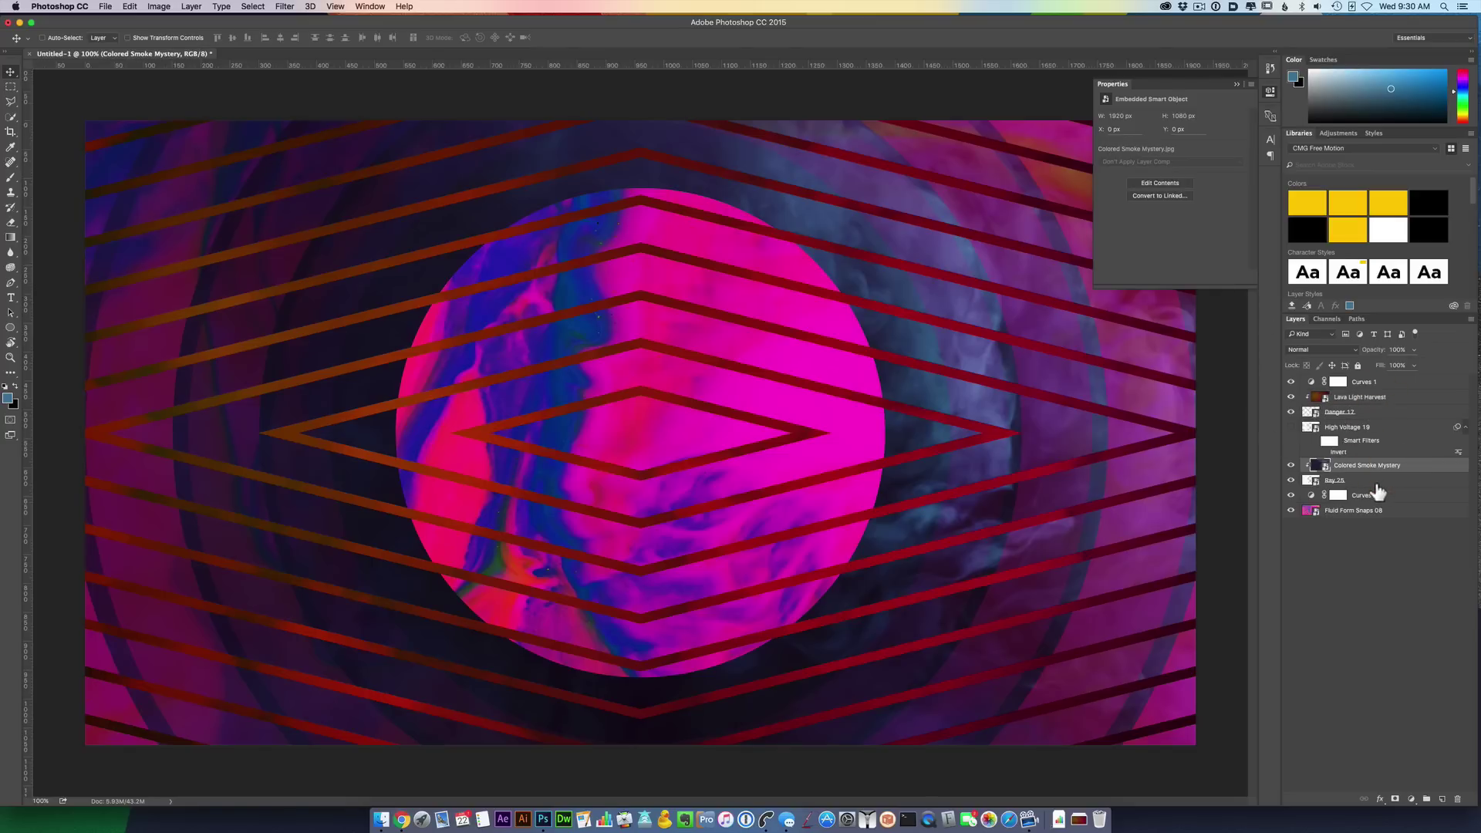
shift+click(1356, 480)
drag(1356, 480, 1354, 390)
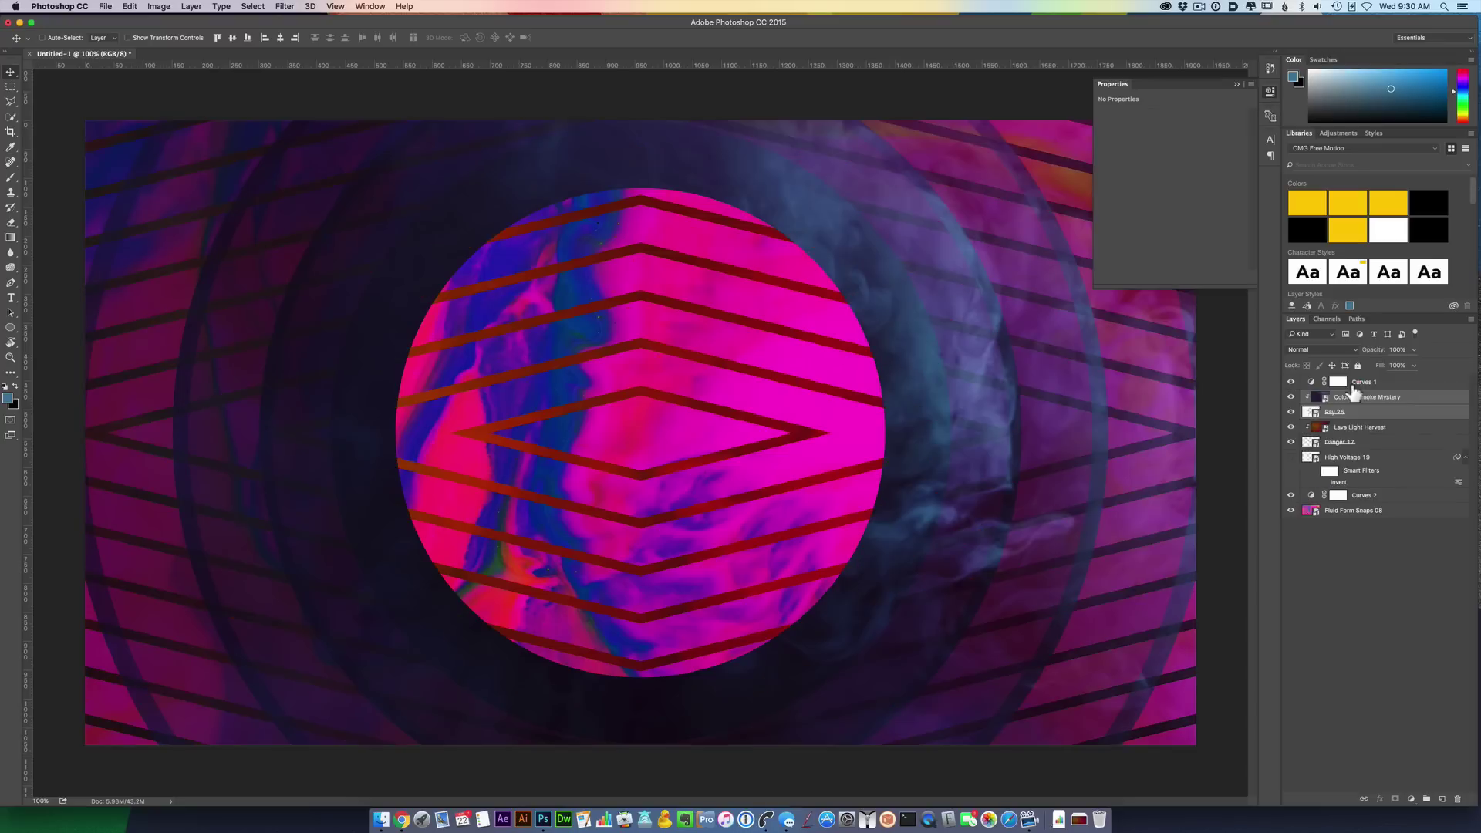
click(1347, 539)
click(1290, 496)
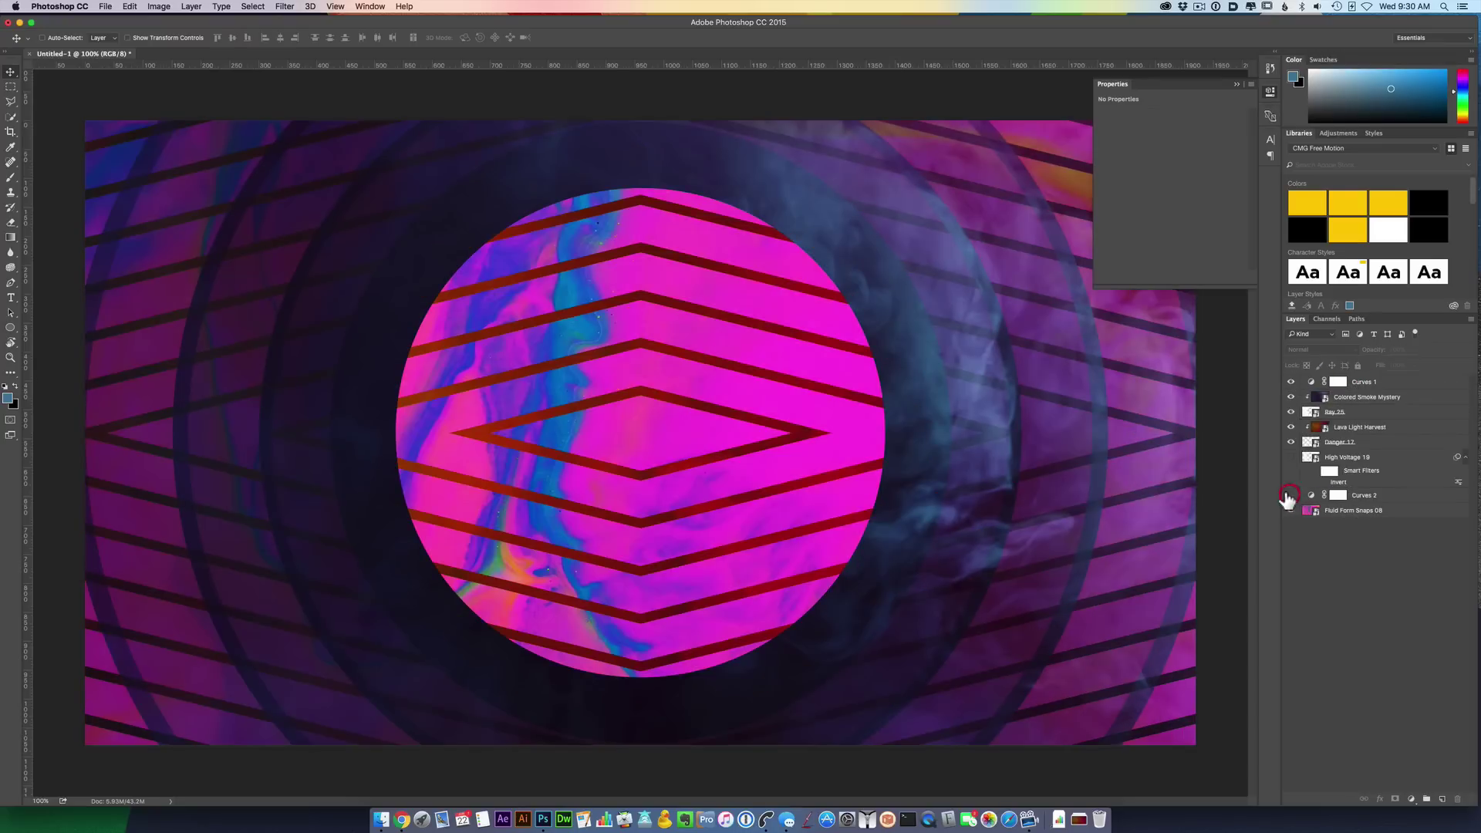
click(1291, 495)
click(1362, 510)
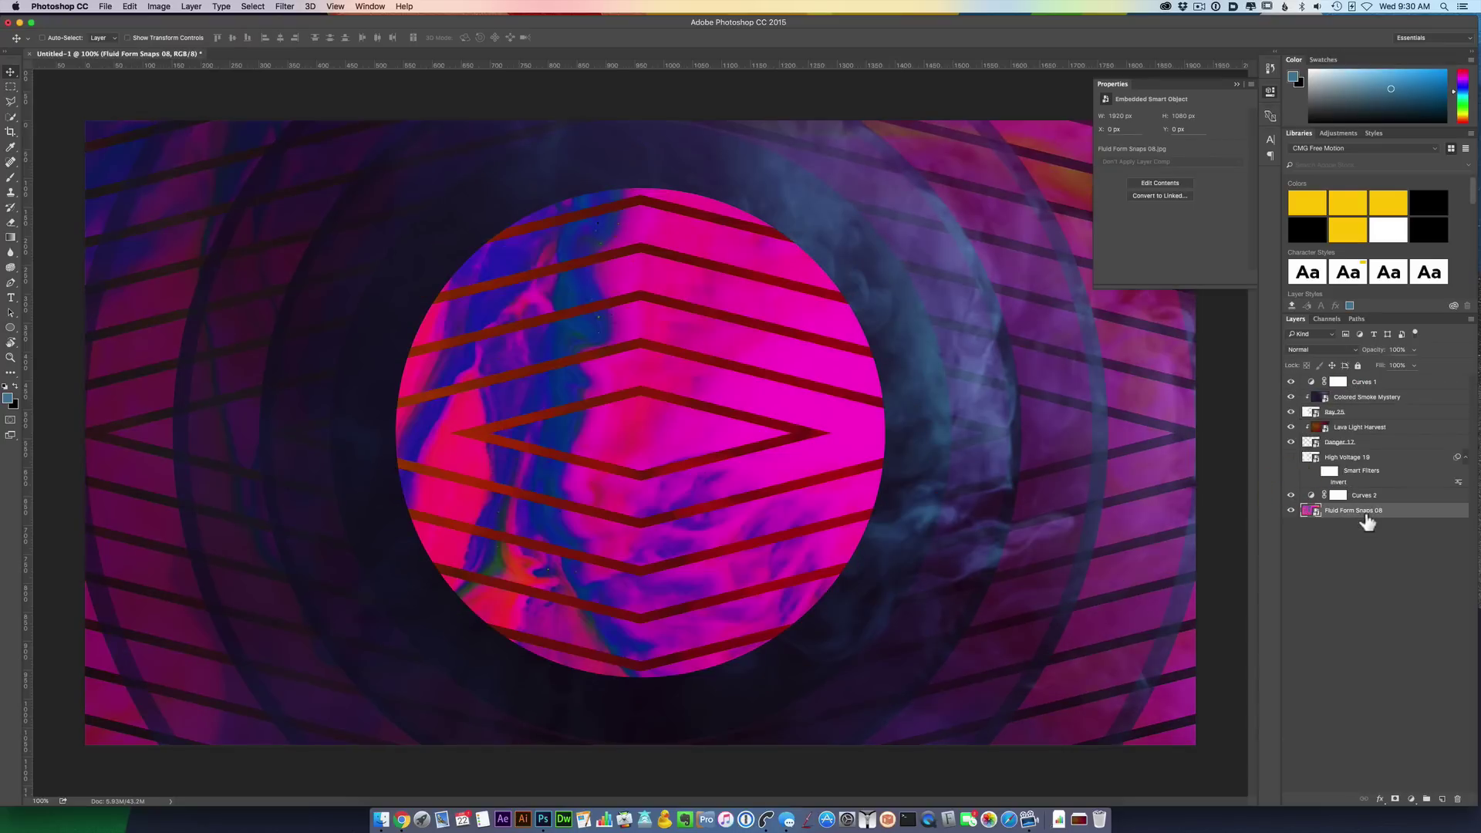
- Add a Hue/Saturation layer above Fluid Form Snaps 08 with Hue -2 and Saturation -69
click(1411, 800)
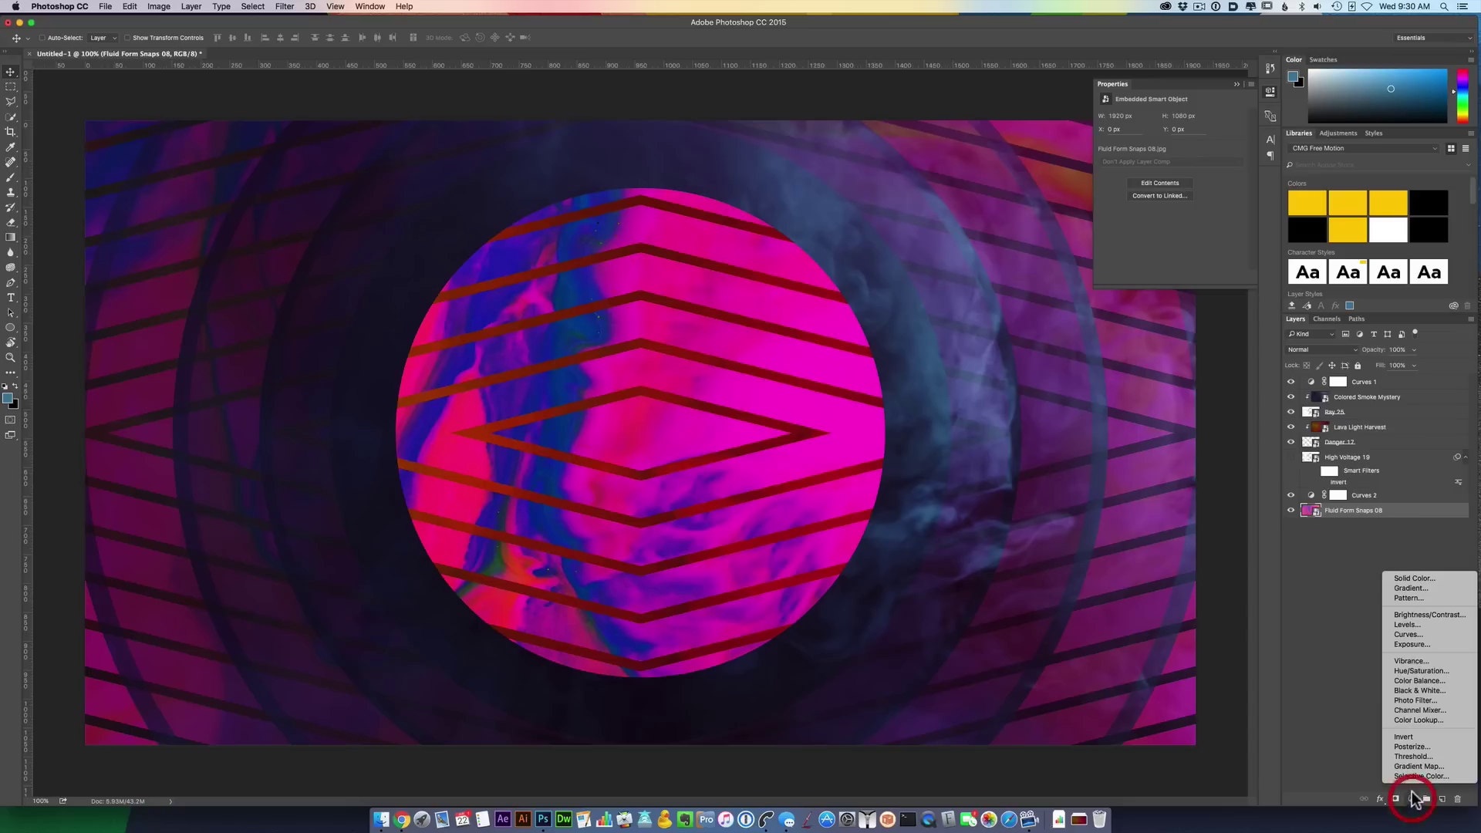
click(1432, 670)
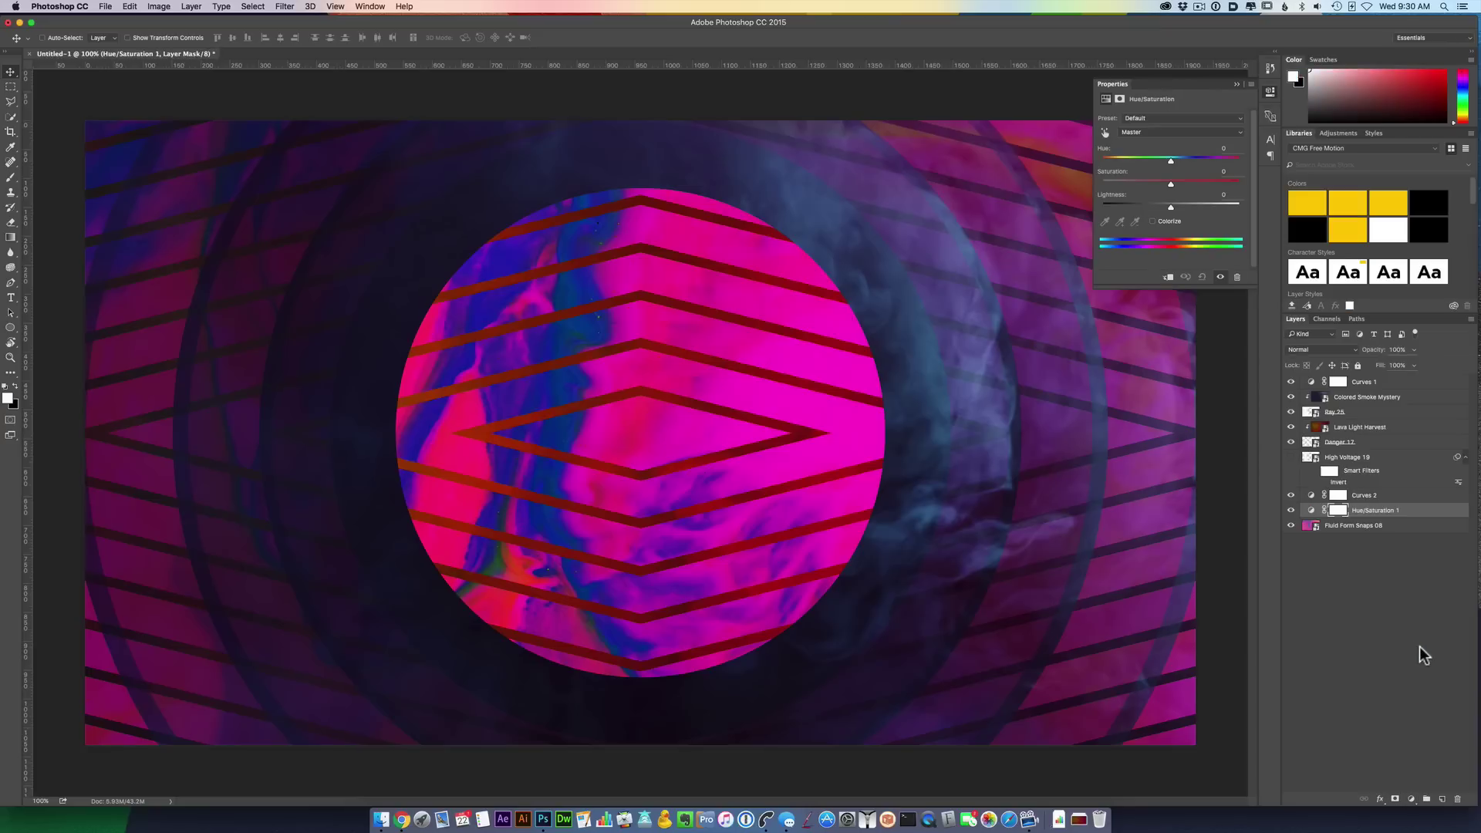
drag(1183, 160, 1105, 197)
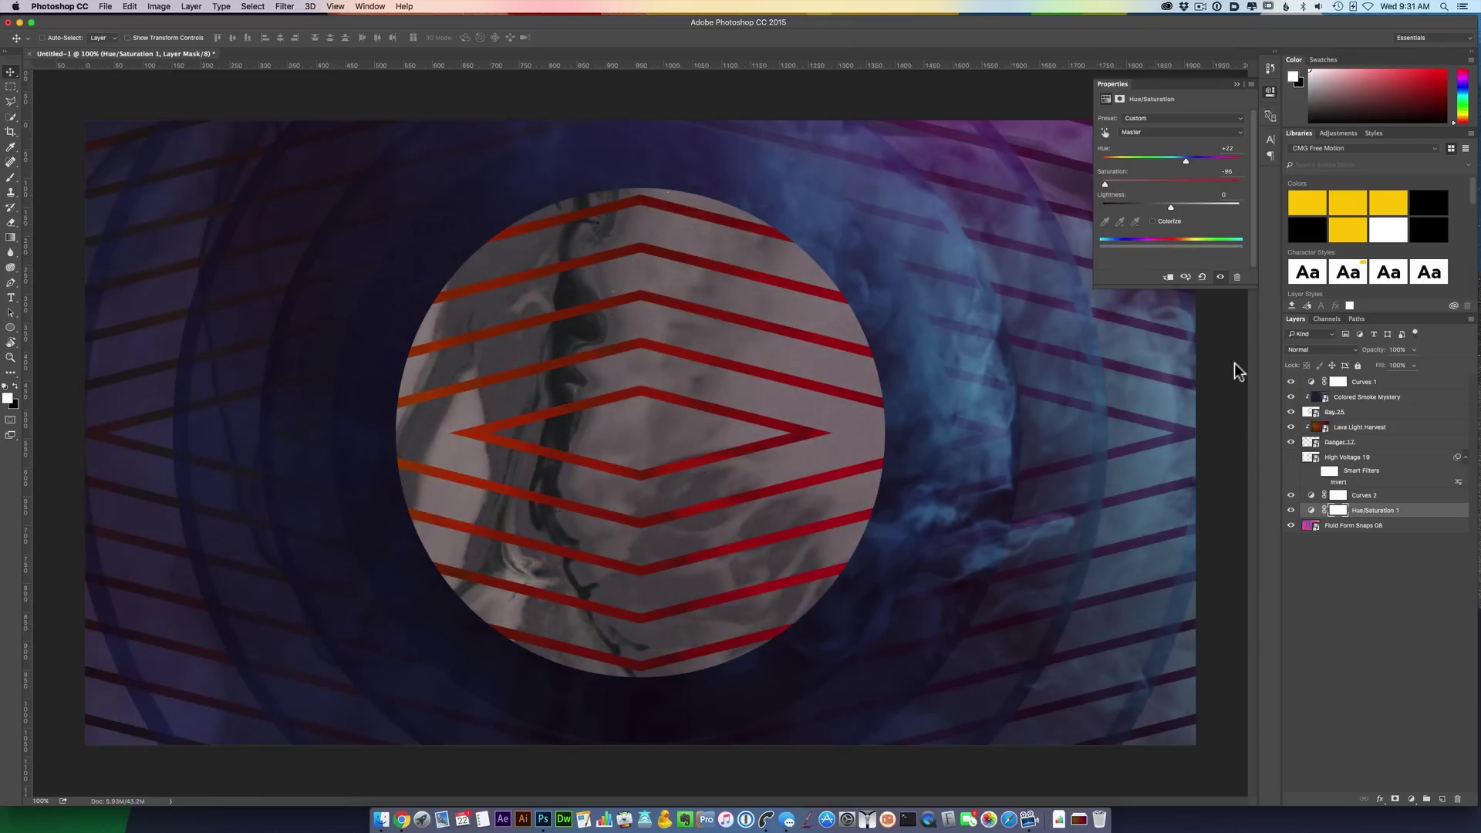
click(1124, 183)
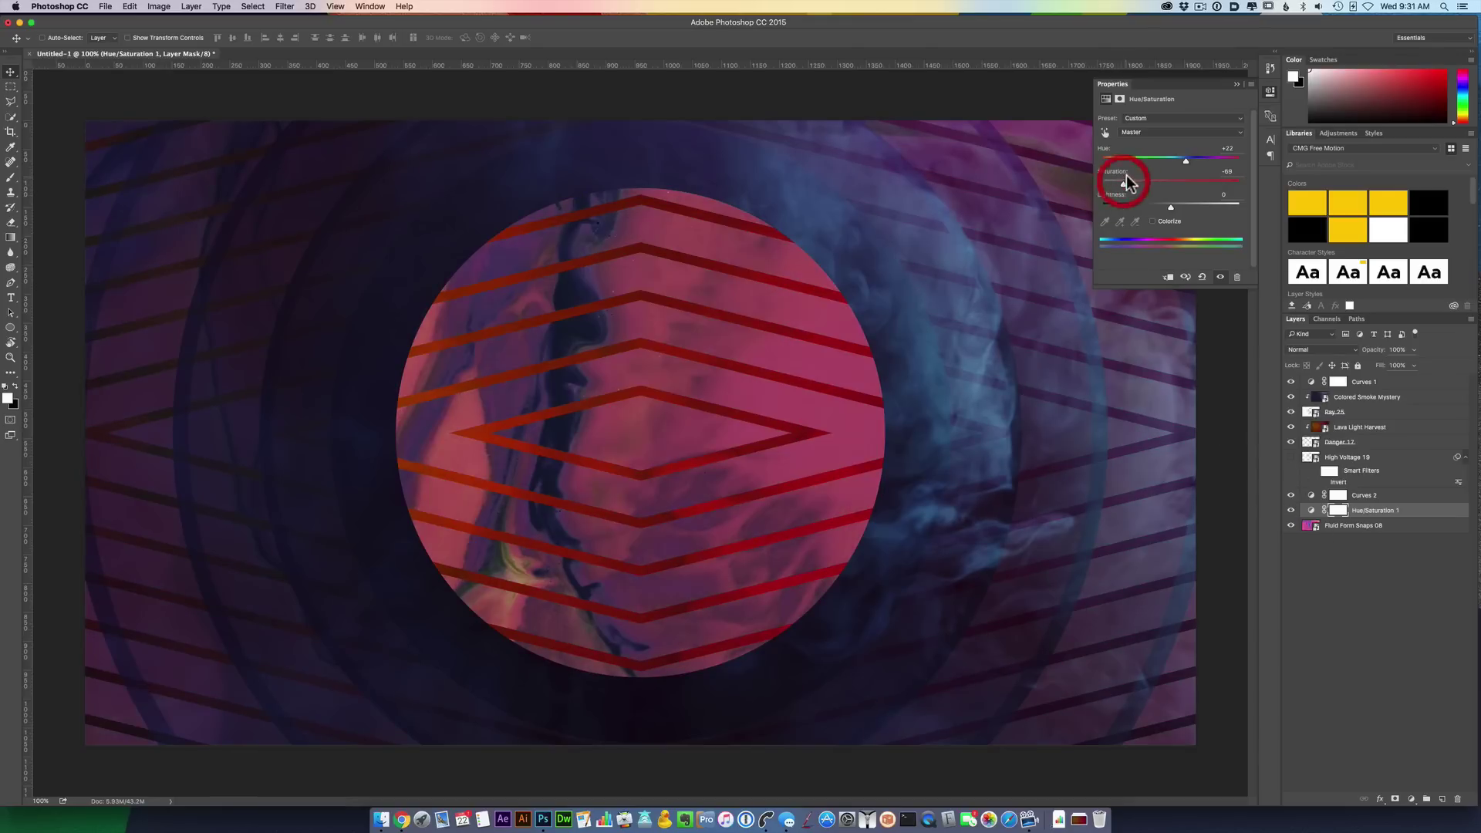
mouse_move(1186, 158)
mouse_down()
mouse_move(1124, 161)
mouse_move(1171, 163)
mouse_up()
- Select Lava Light Harvest and toggle its red tint off and on to compare
click(1370, 429)
click(1292, 428)
click(1292, 429)
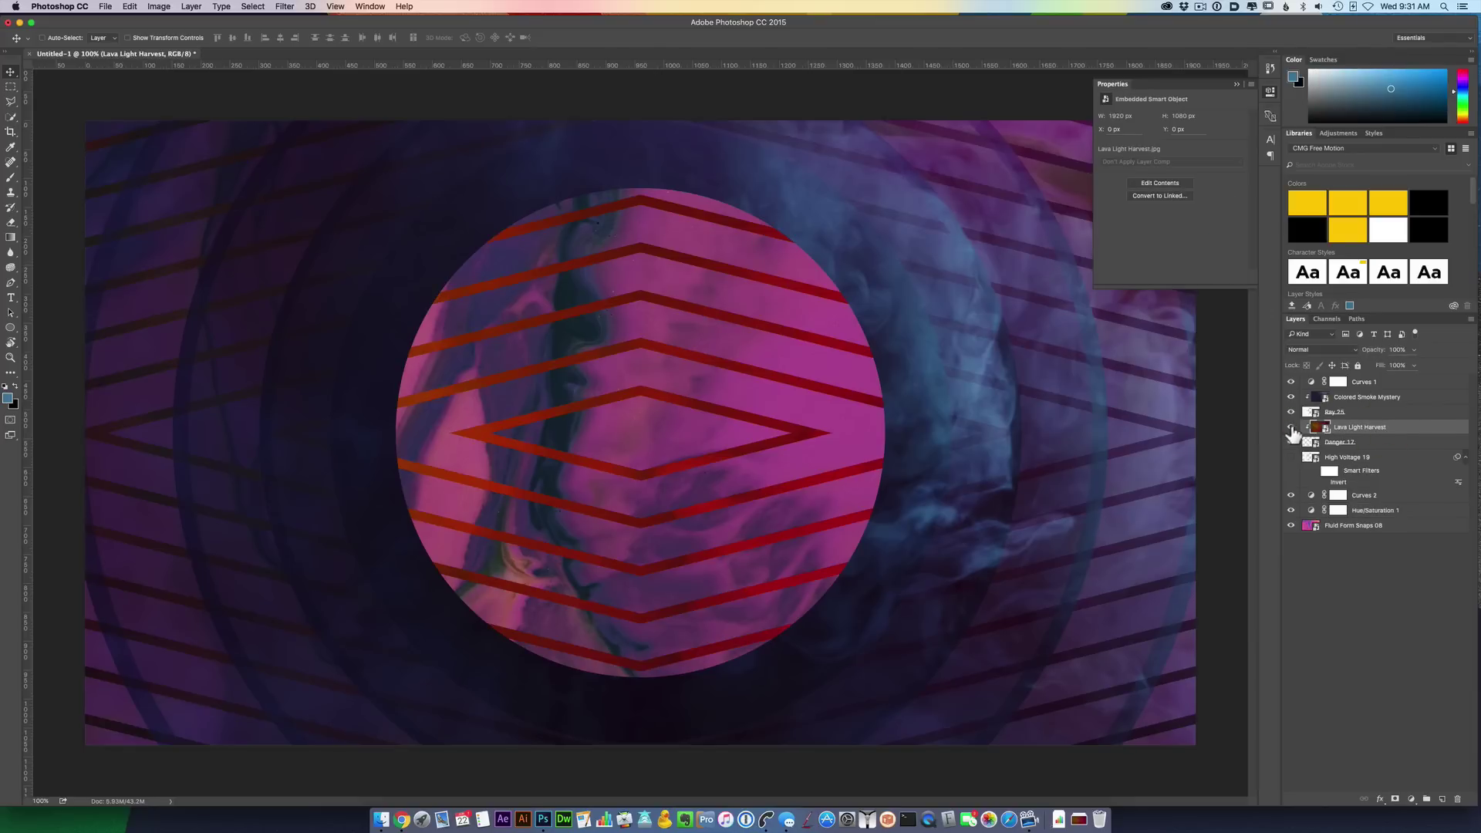
click(1292, 429)
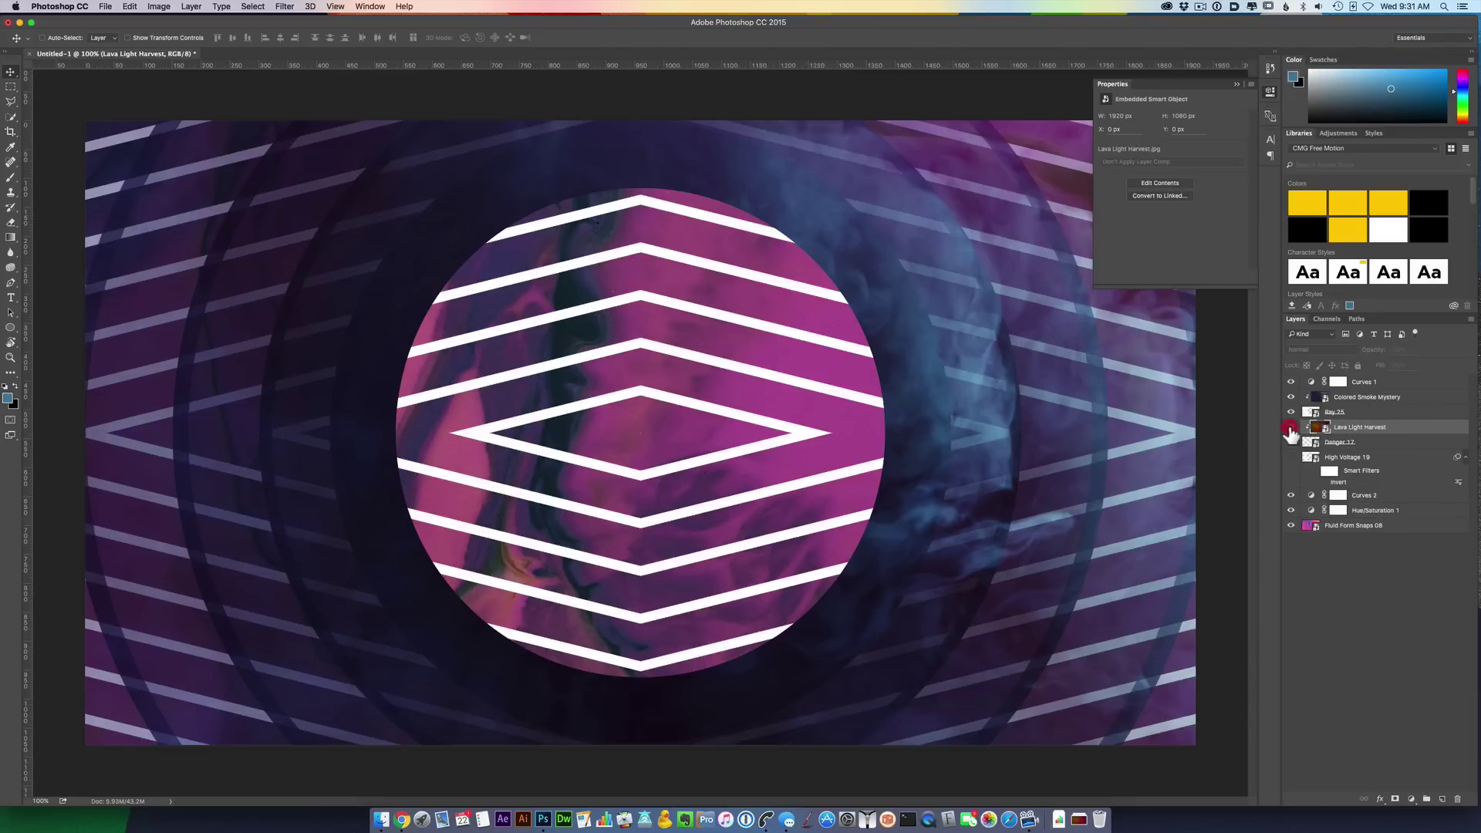
click(1291, 429)
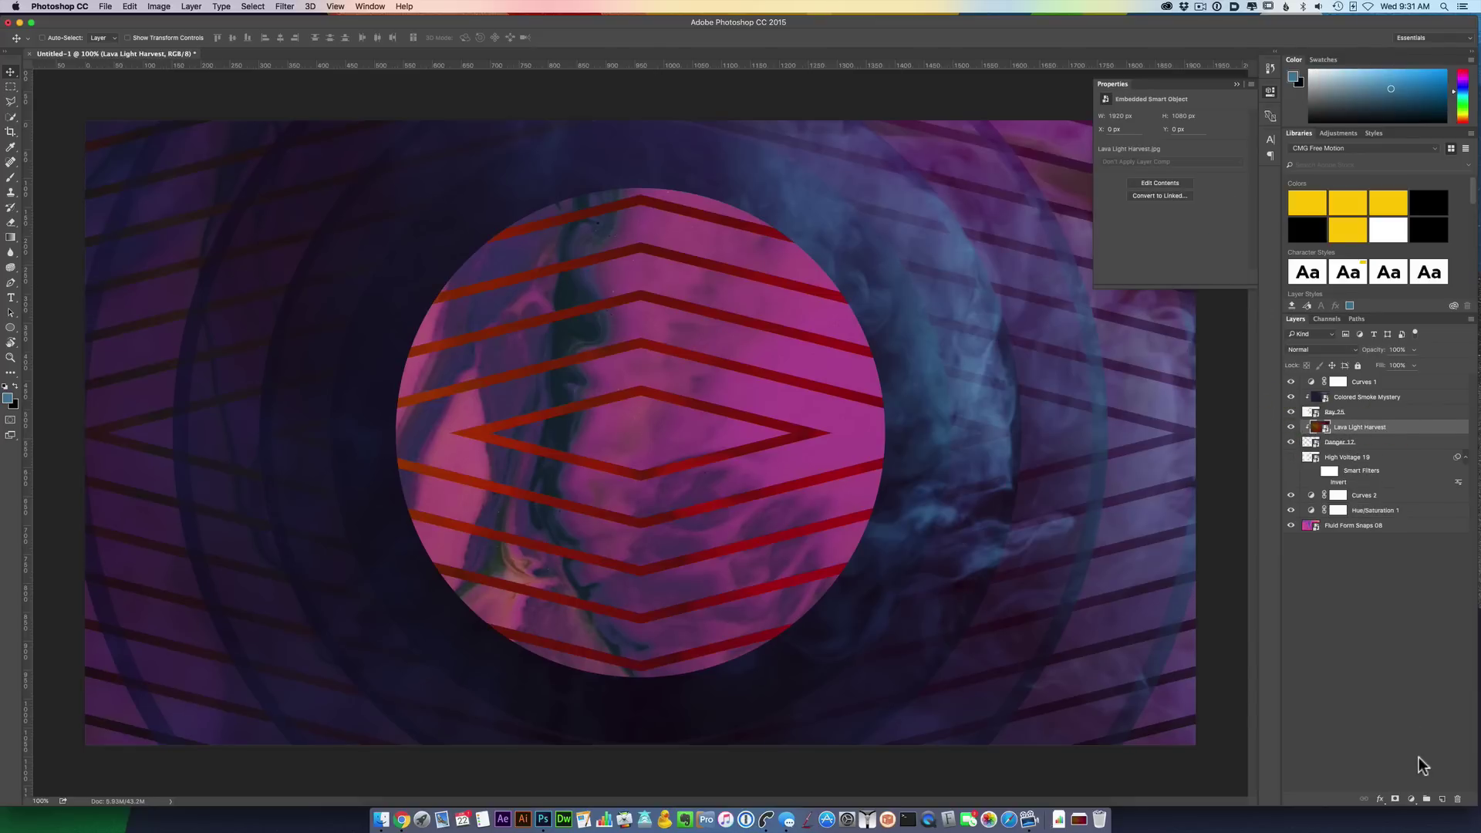
- Add a Hue/Saturation adjustment clipped to Lava Light Harvest with Hue set to -85
click(1411, 800)
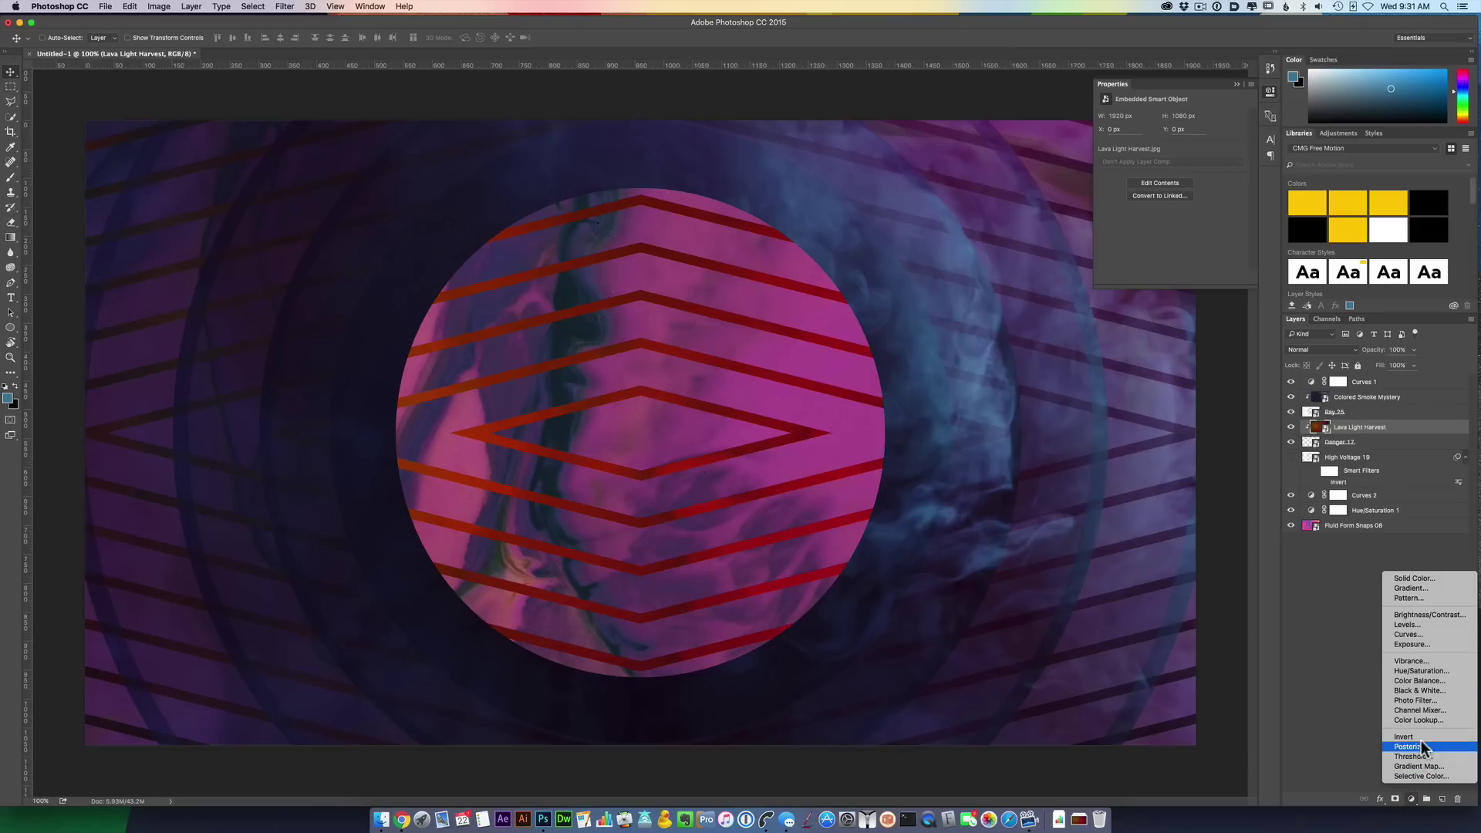
click(1437, 673)
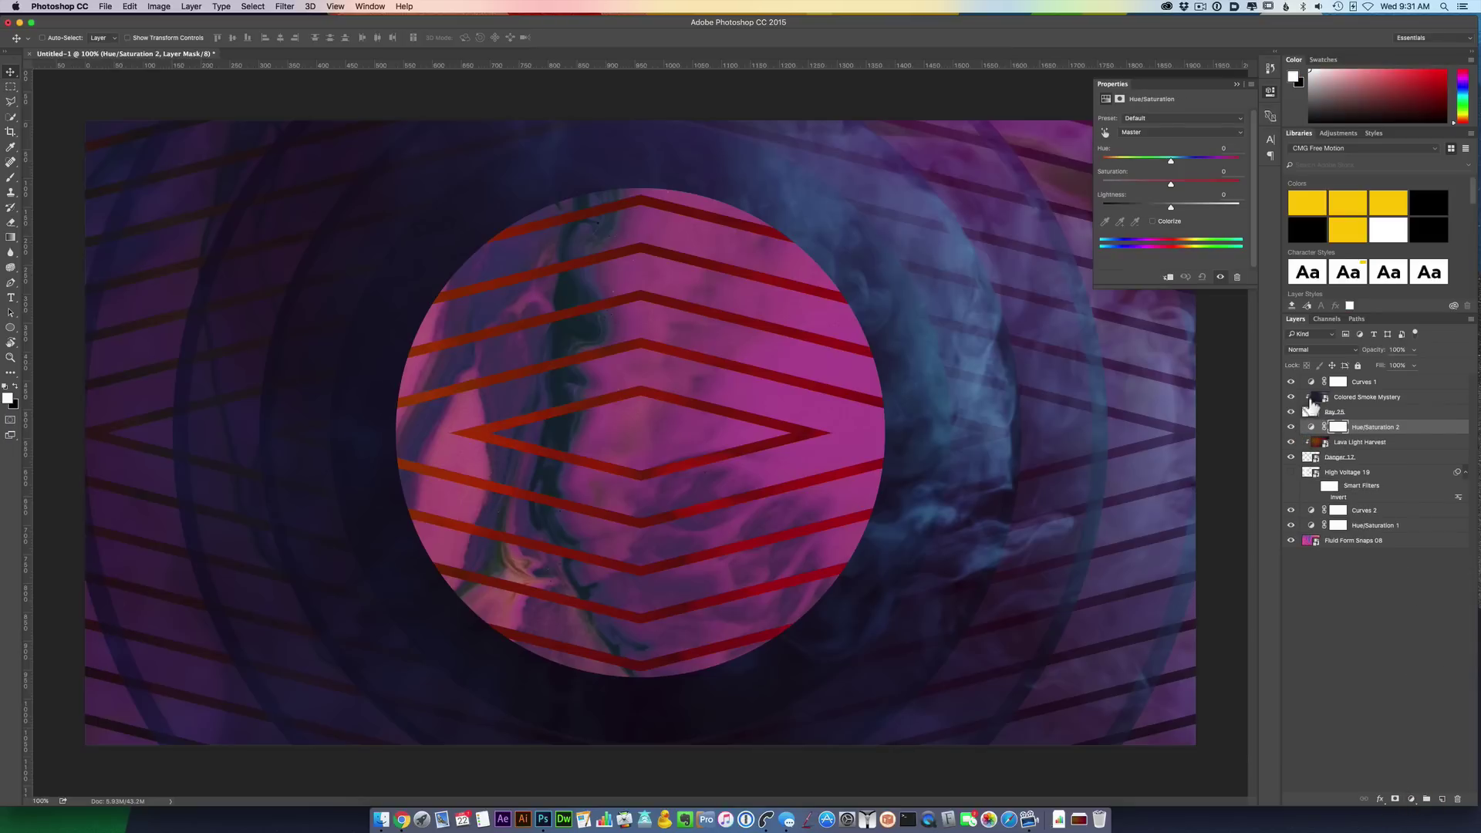
drag(1171, 160, 1224, 160)
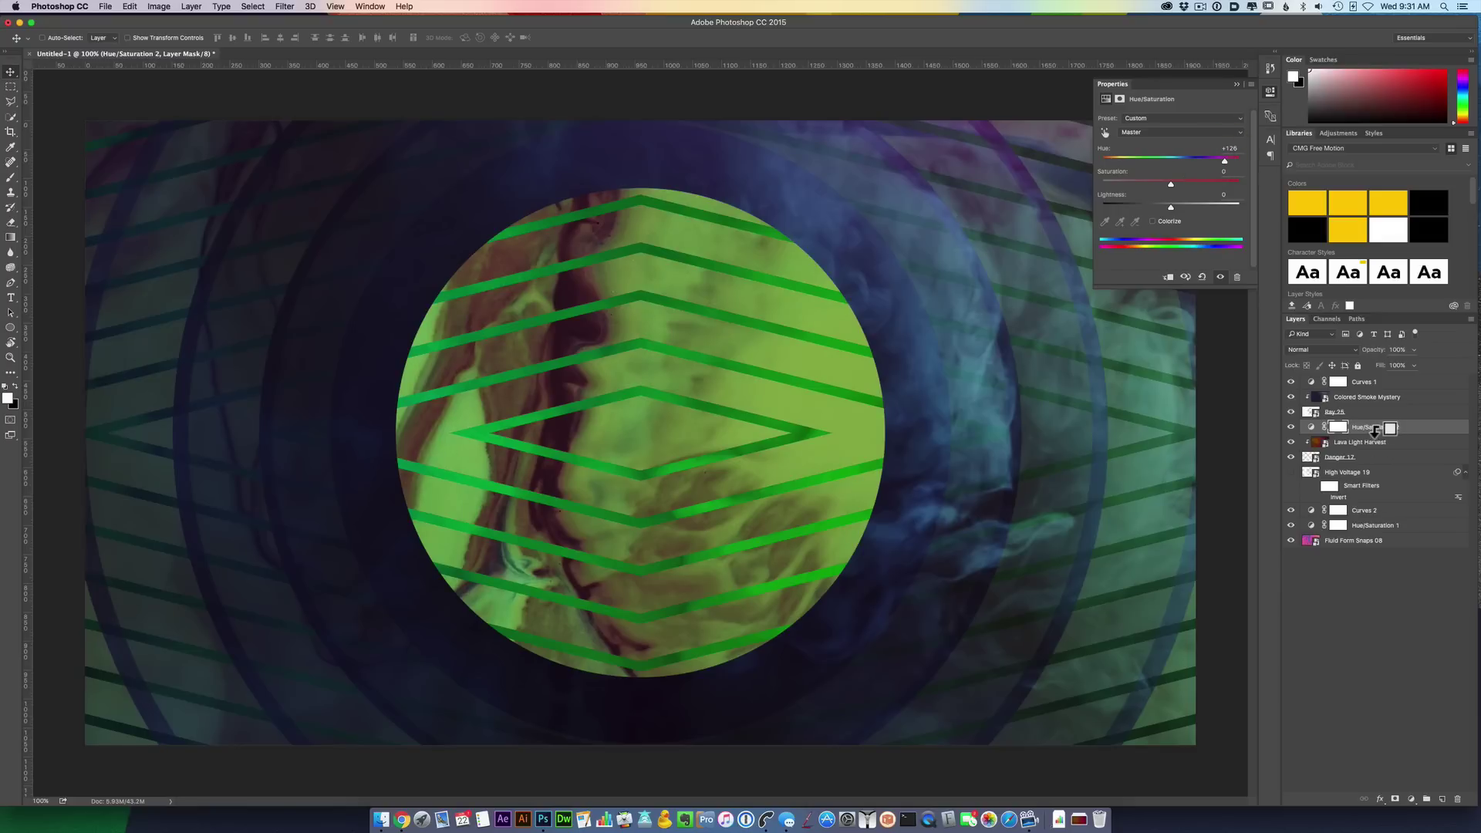
drag(1372, 427, 1367, 431)
alt+click(1368, 432)
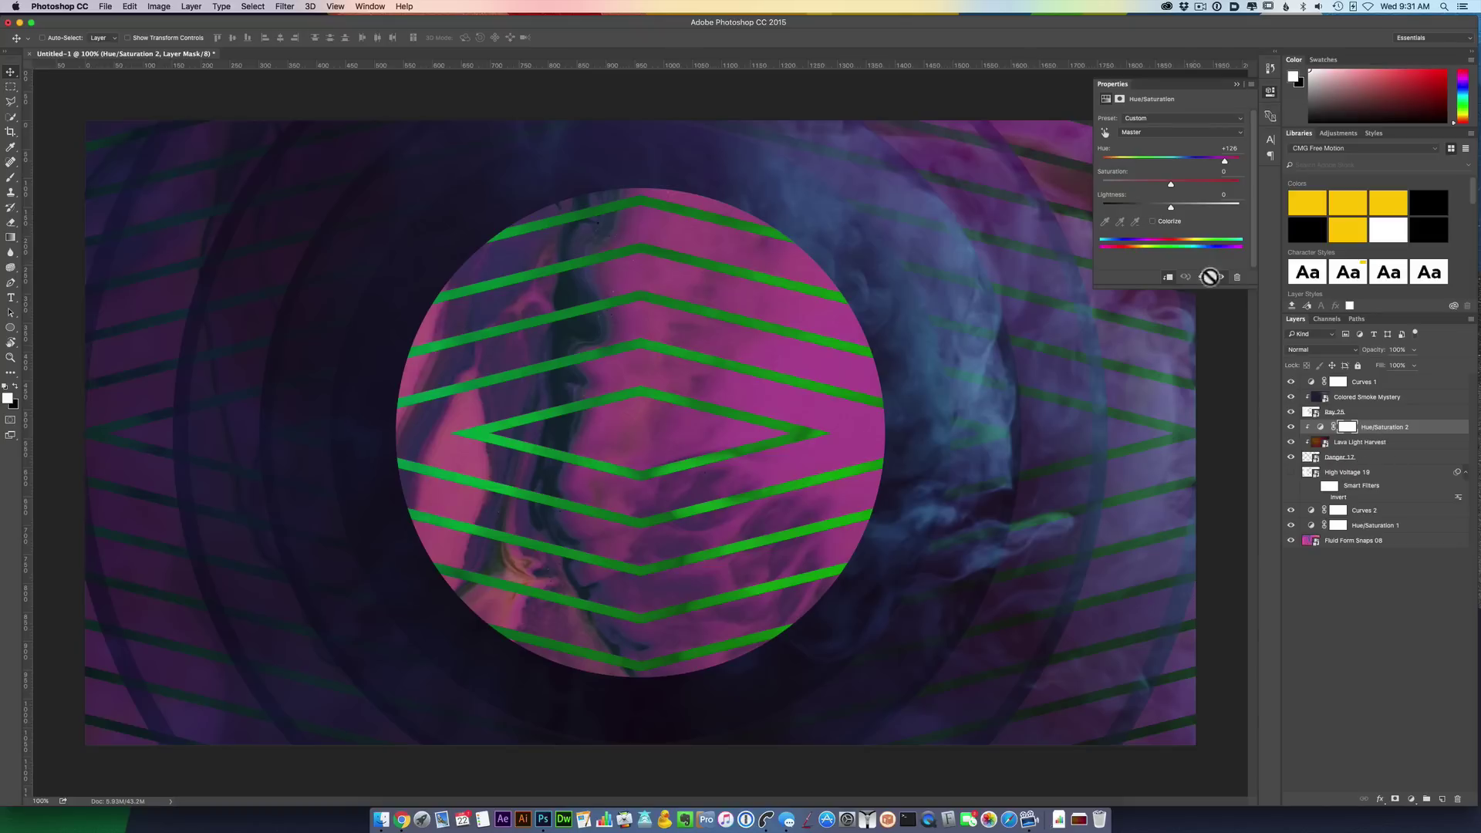
mouse_move(1156, 159)
mouse_down()
mouse_move(1119, 166)
mouse_move(1210, 167)
mouse_move(1128, 163)
mouse_up()
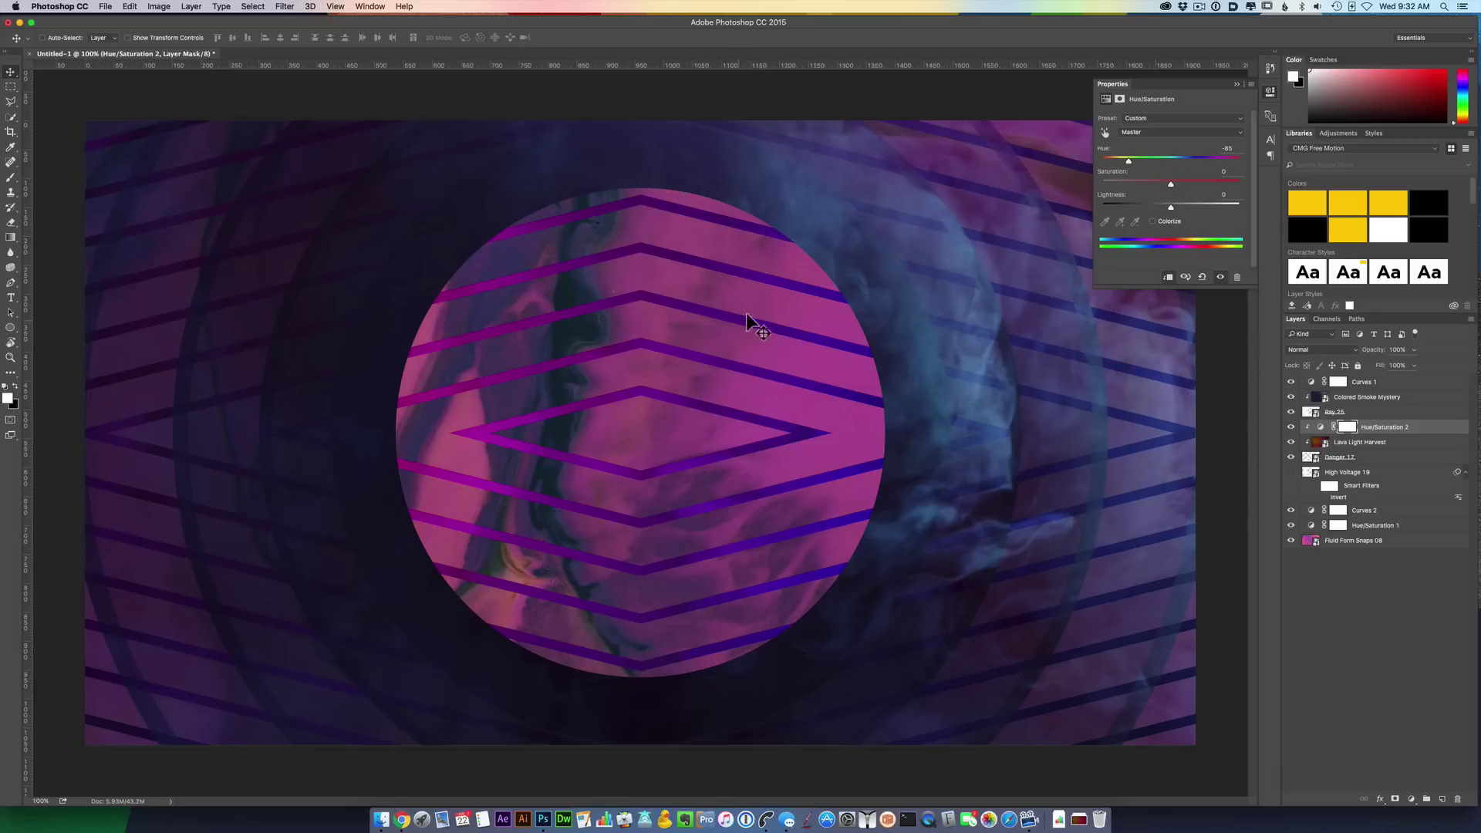
- Download the Rockstar 17 line-and-dot texture as a PNG from the CMG Create grid
click(399, 807)
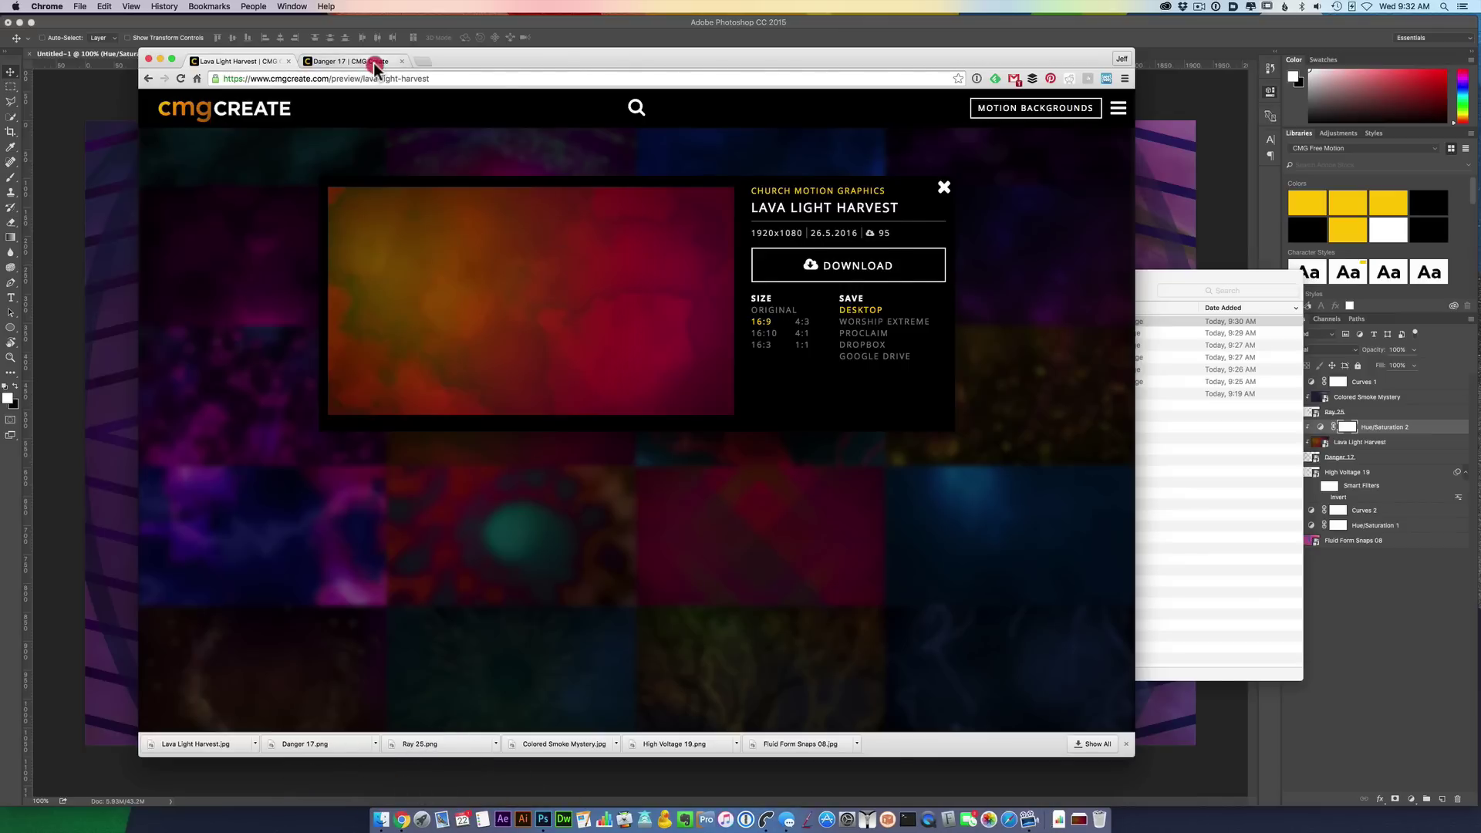
click(370, 62)
click(1063, 354)
drag(1128, 381, 1116, 233)
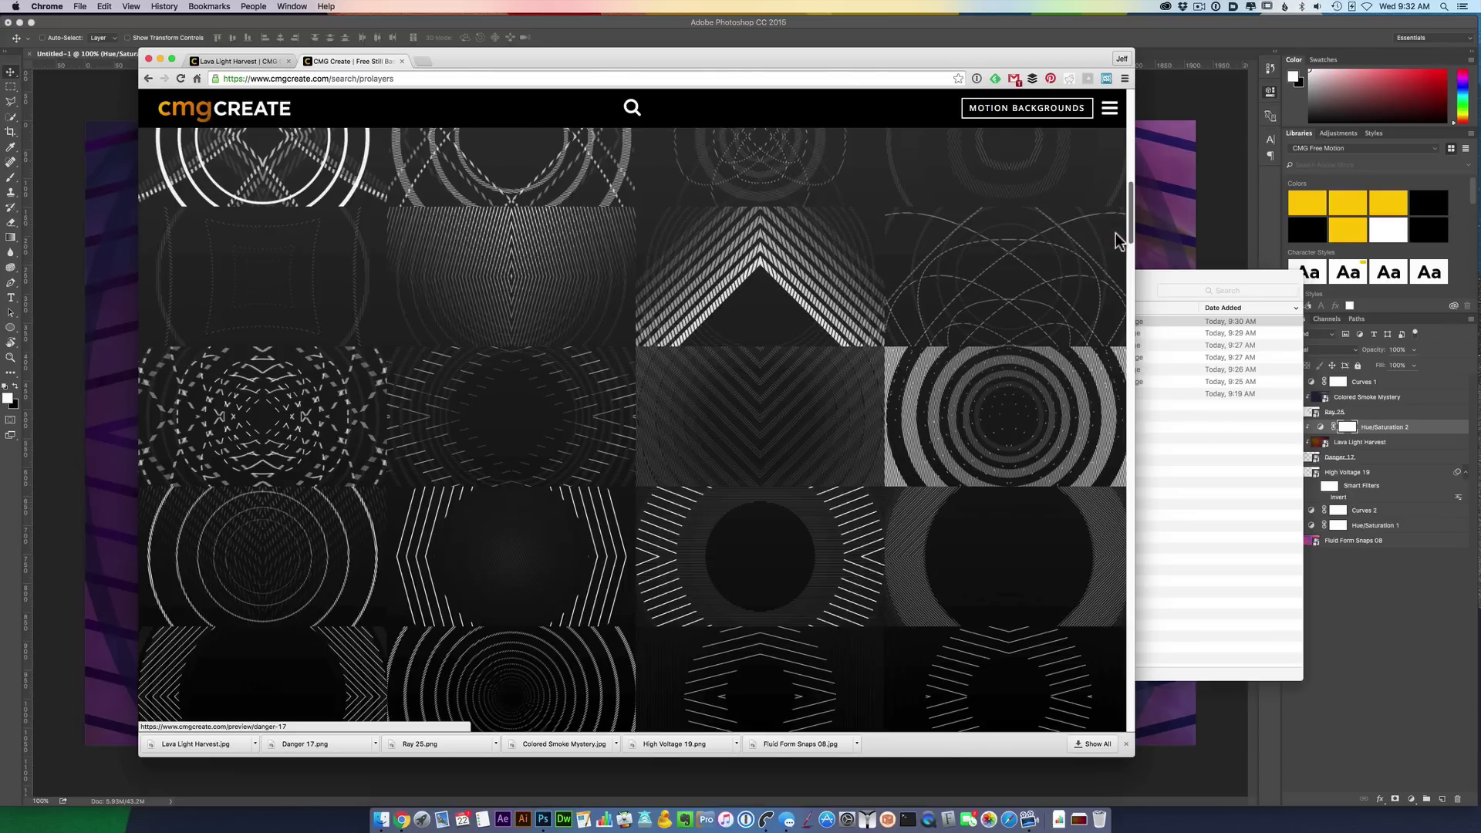
drag(1116, 233, 1117, 206)
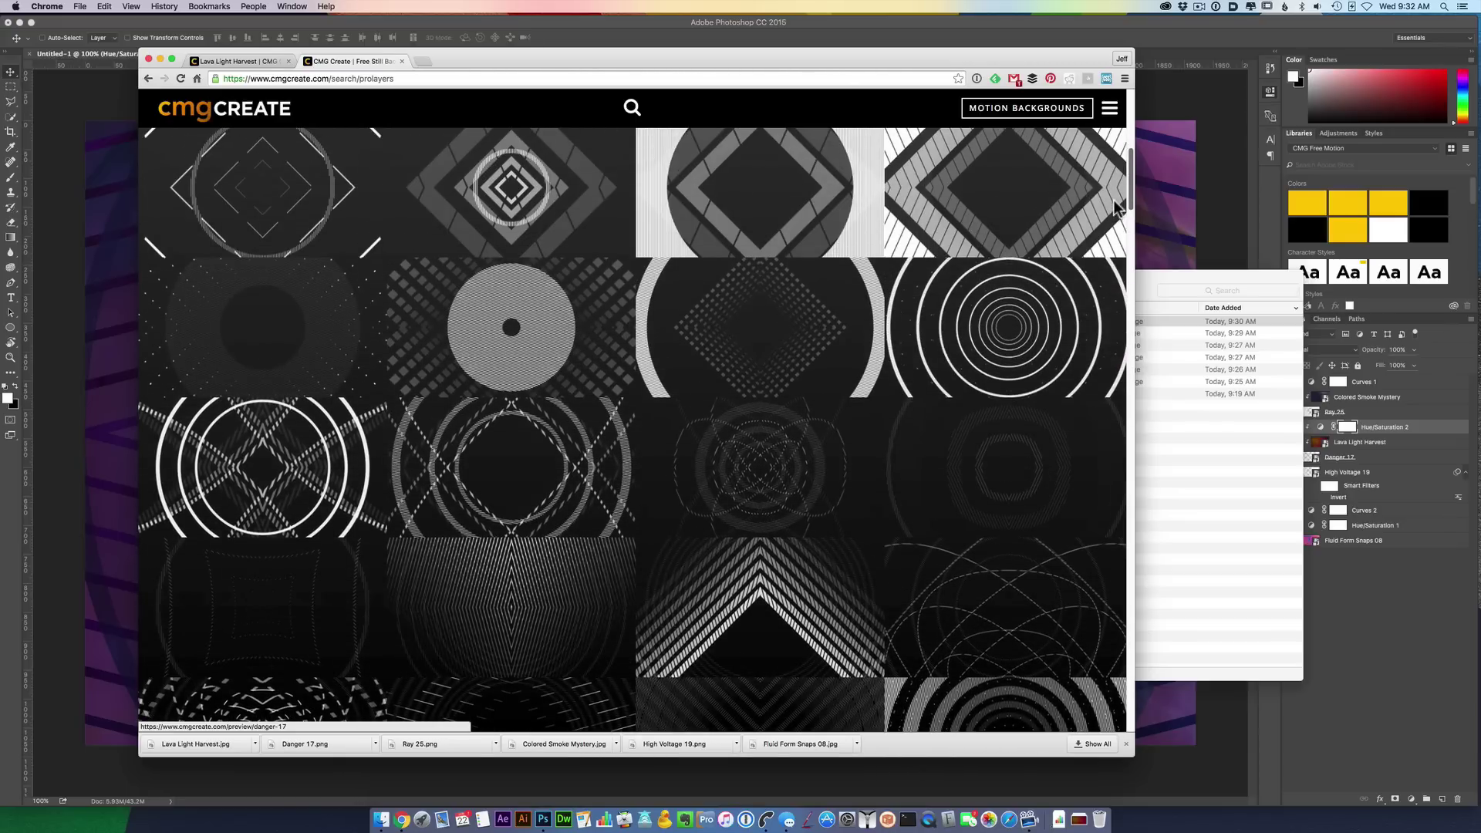
click(324, 340)
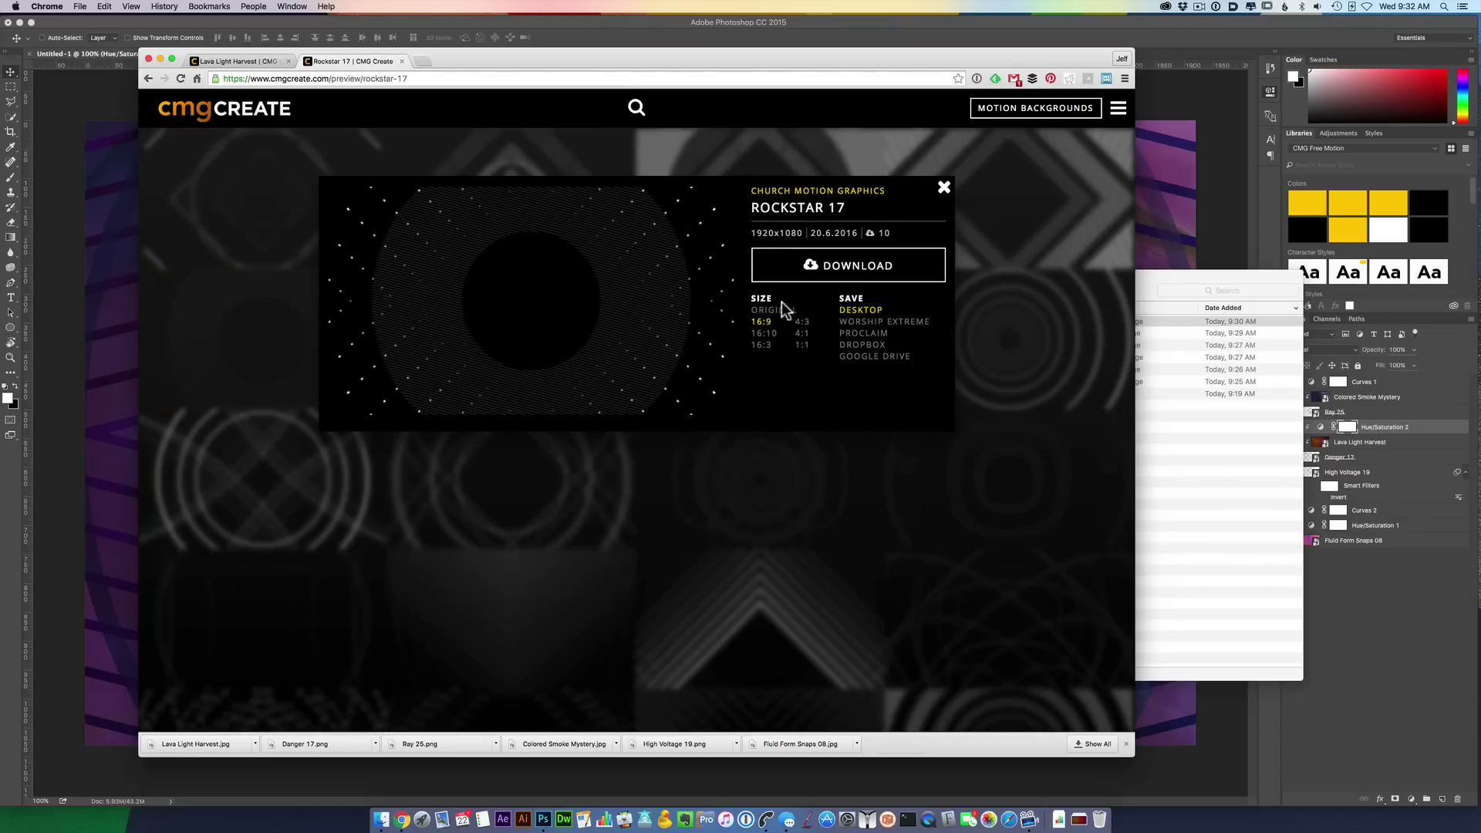
click(846, 284)
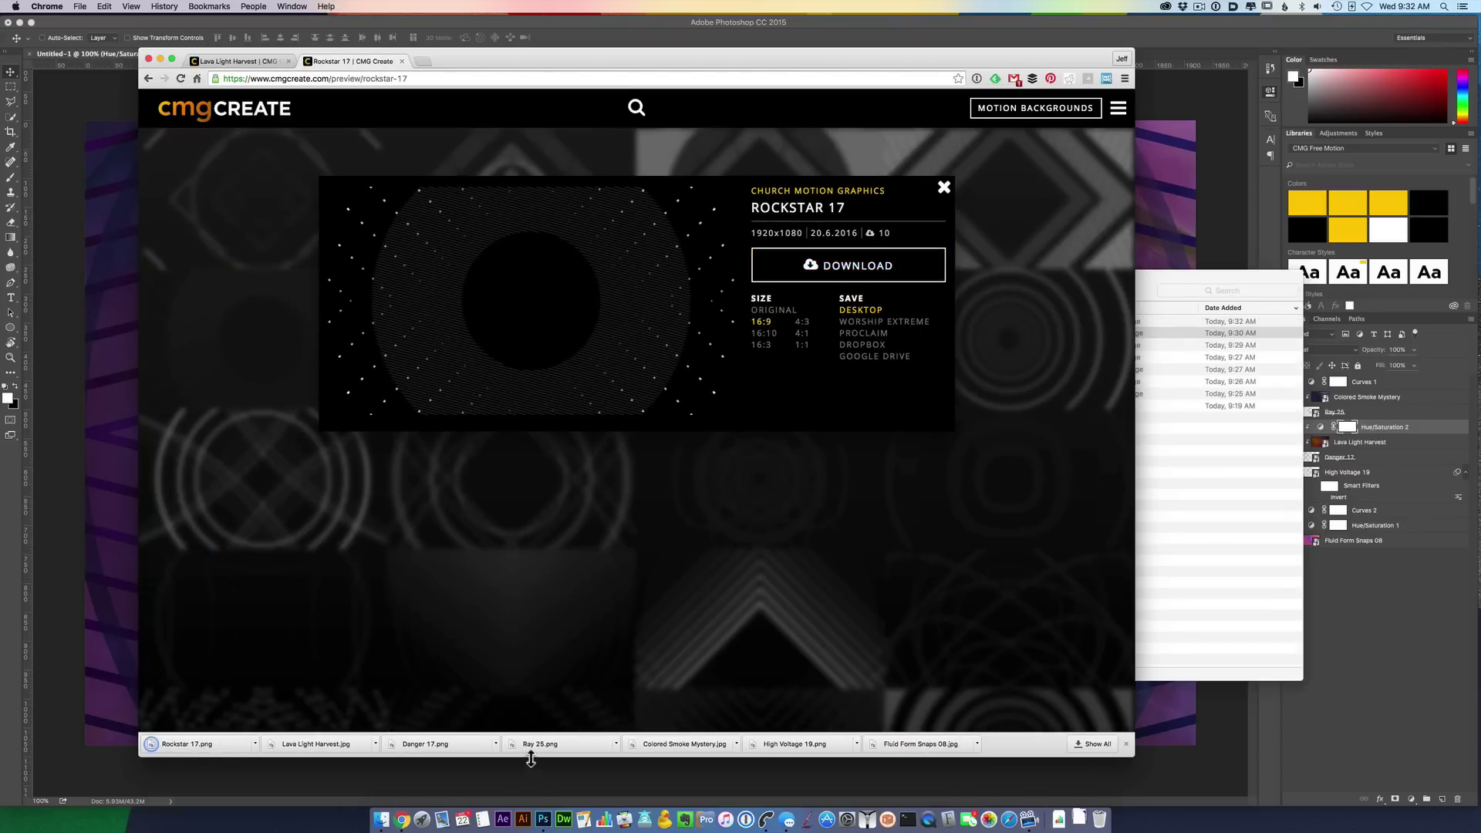
click(541, 802)
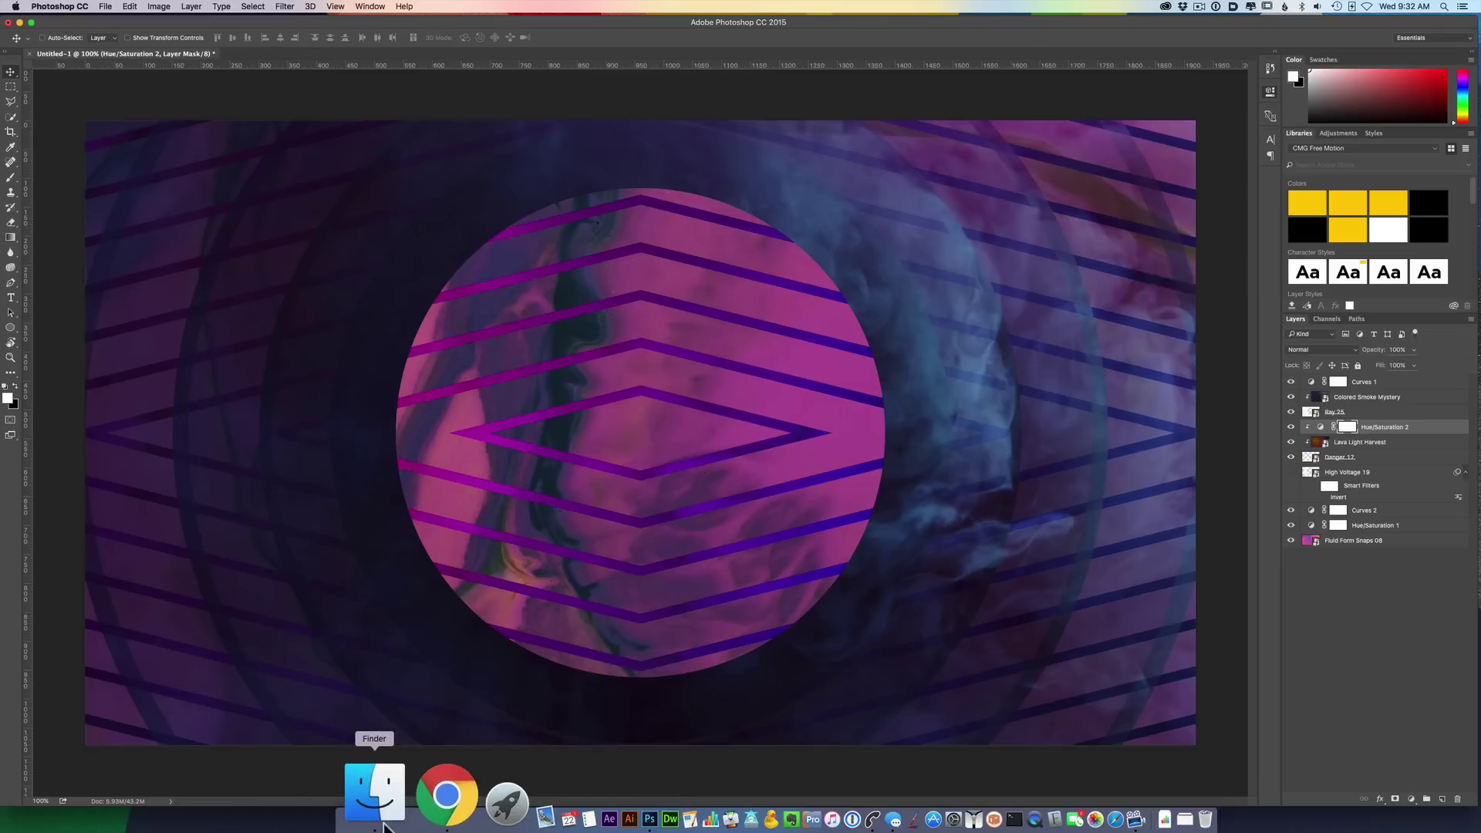
- Place Rockstar 17.png from Finder above the Curves 1 layer and commit it
click(384, 824)
drag(919, 323, 661, 410)
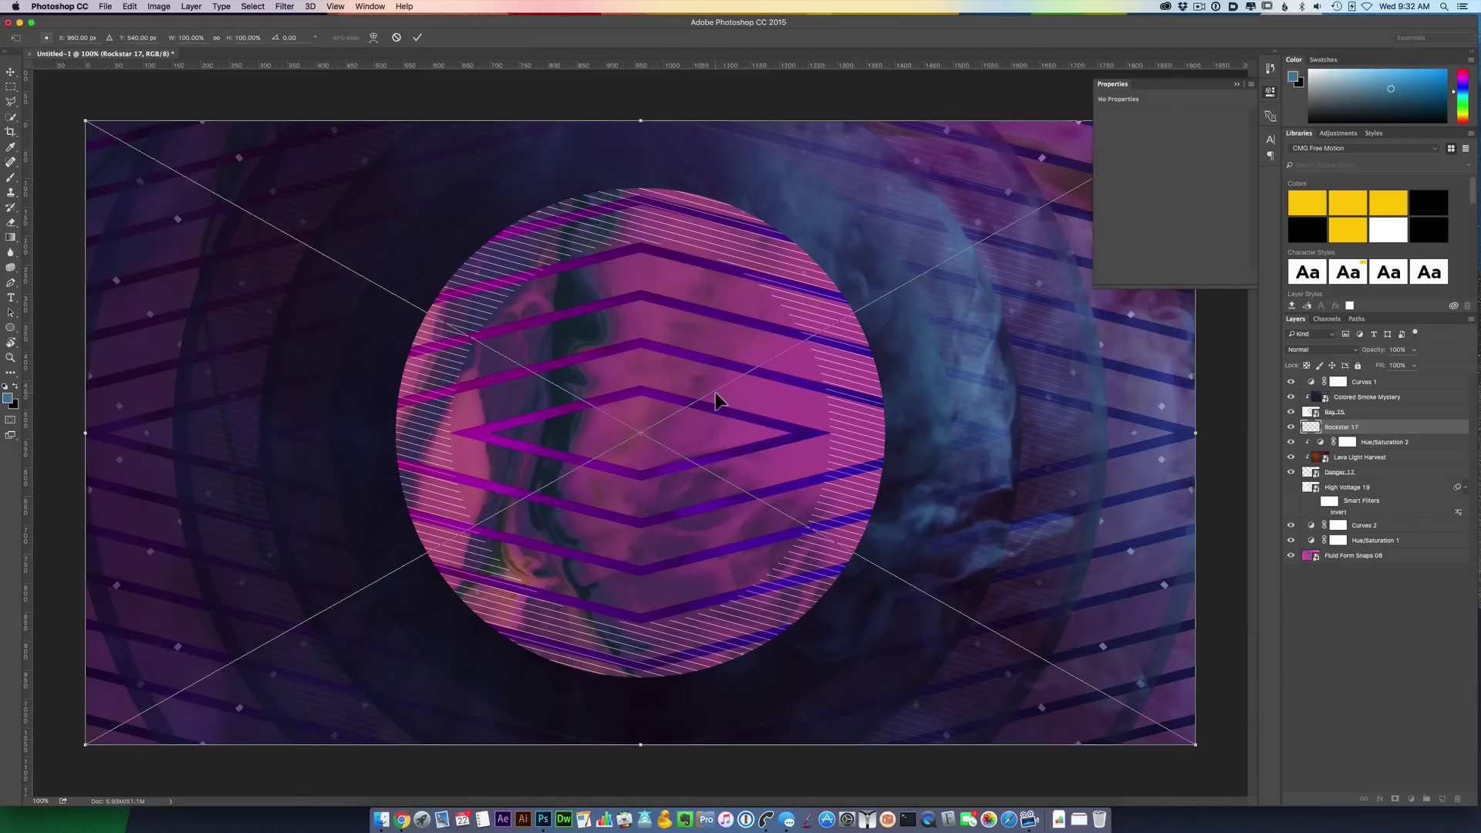
key(Escape)
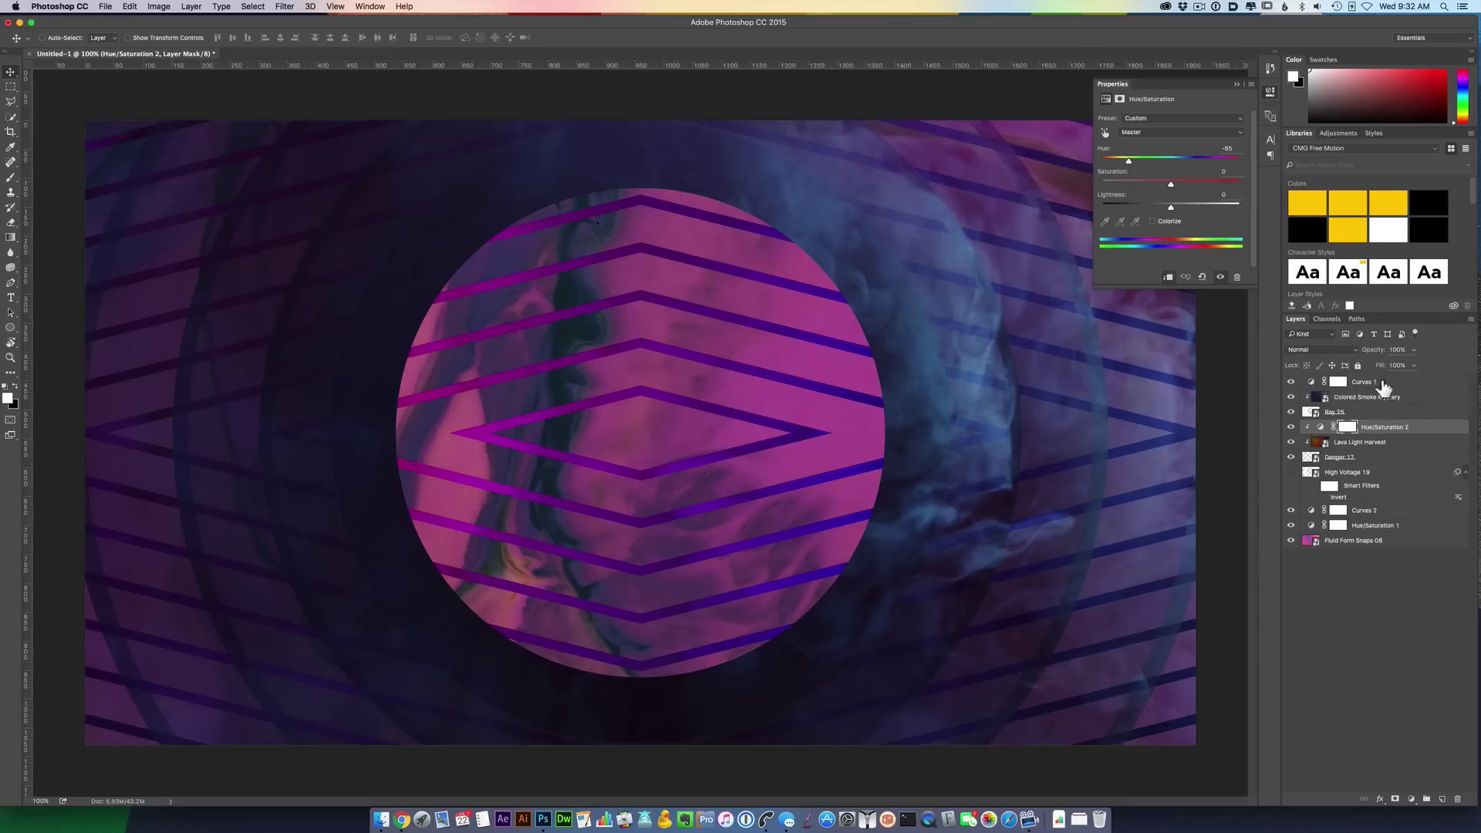
click(1381, 383)
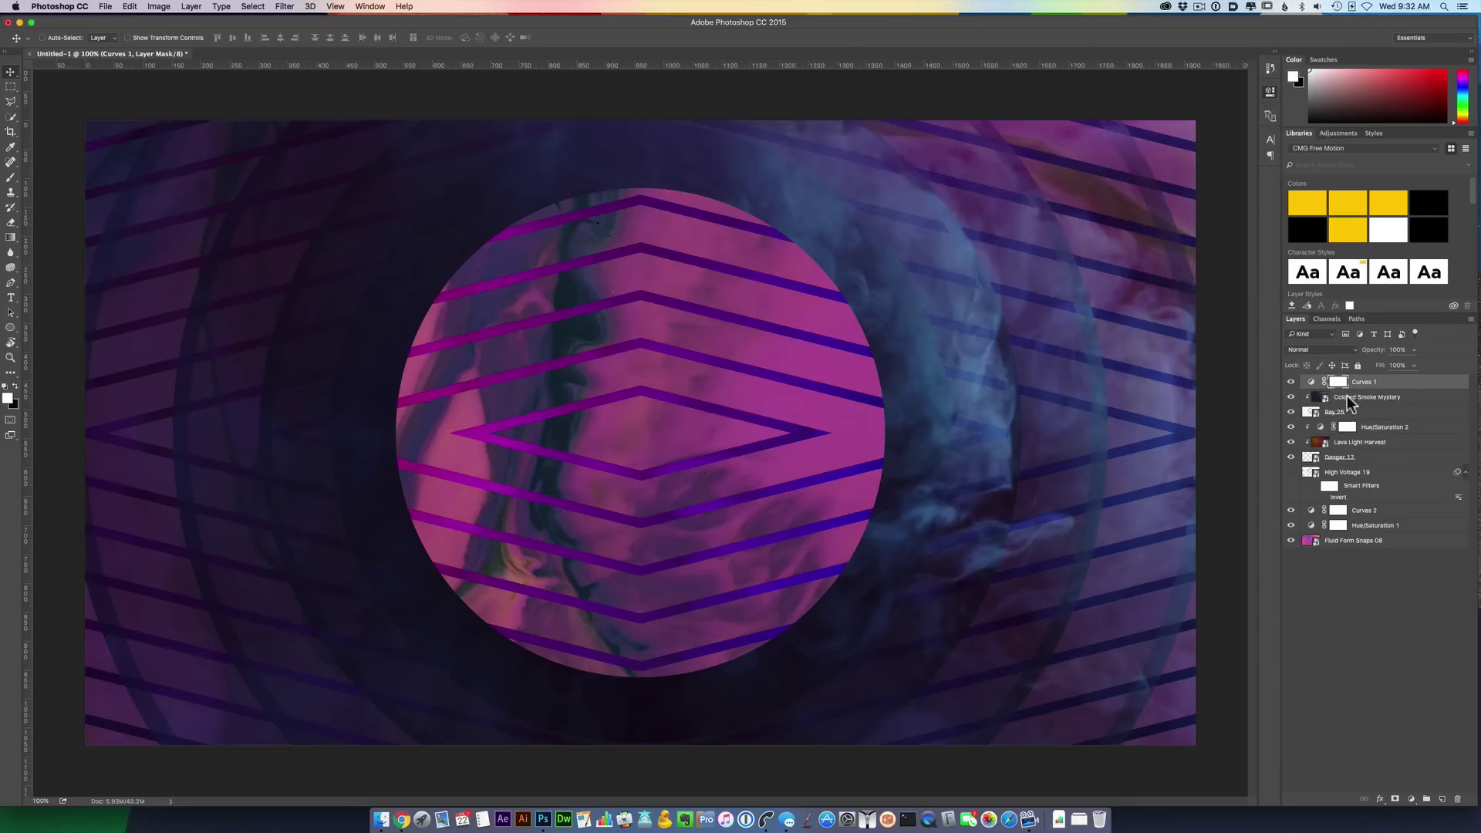
key(super+Tab)
drag(924, 321, 617, 420)
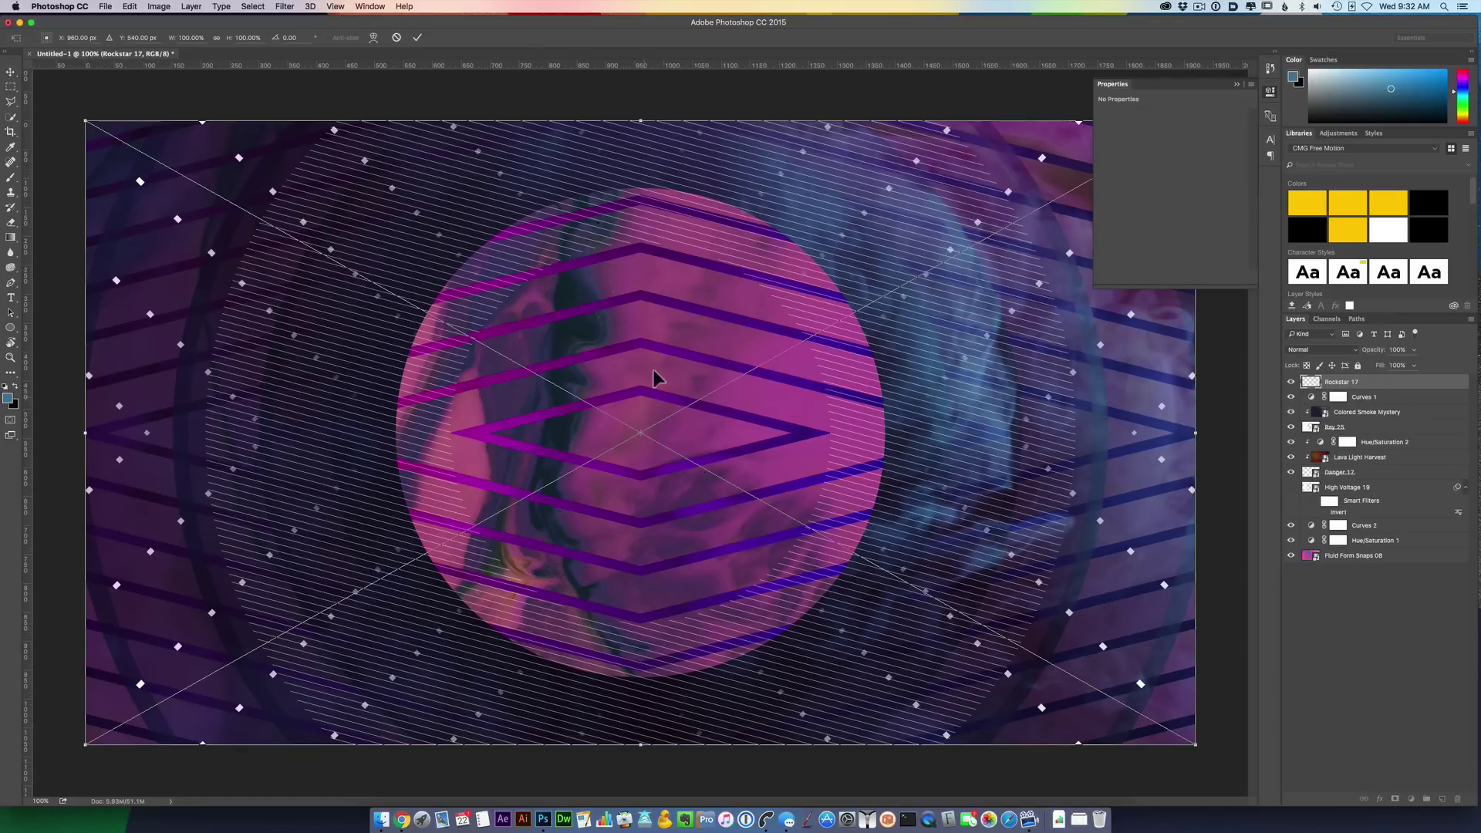
key(Return)
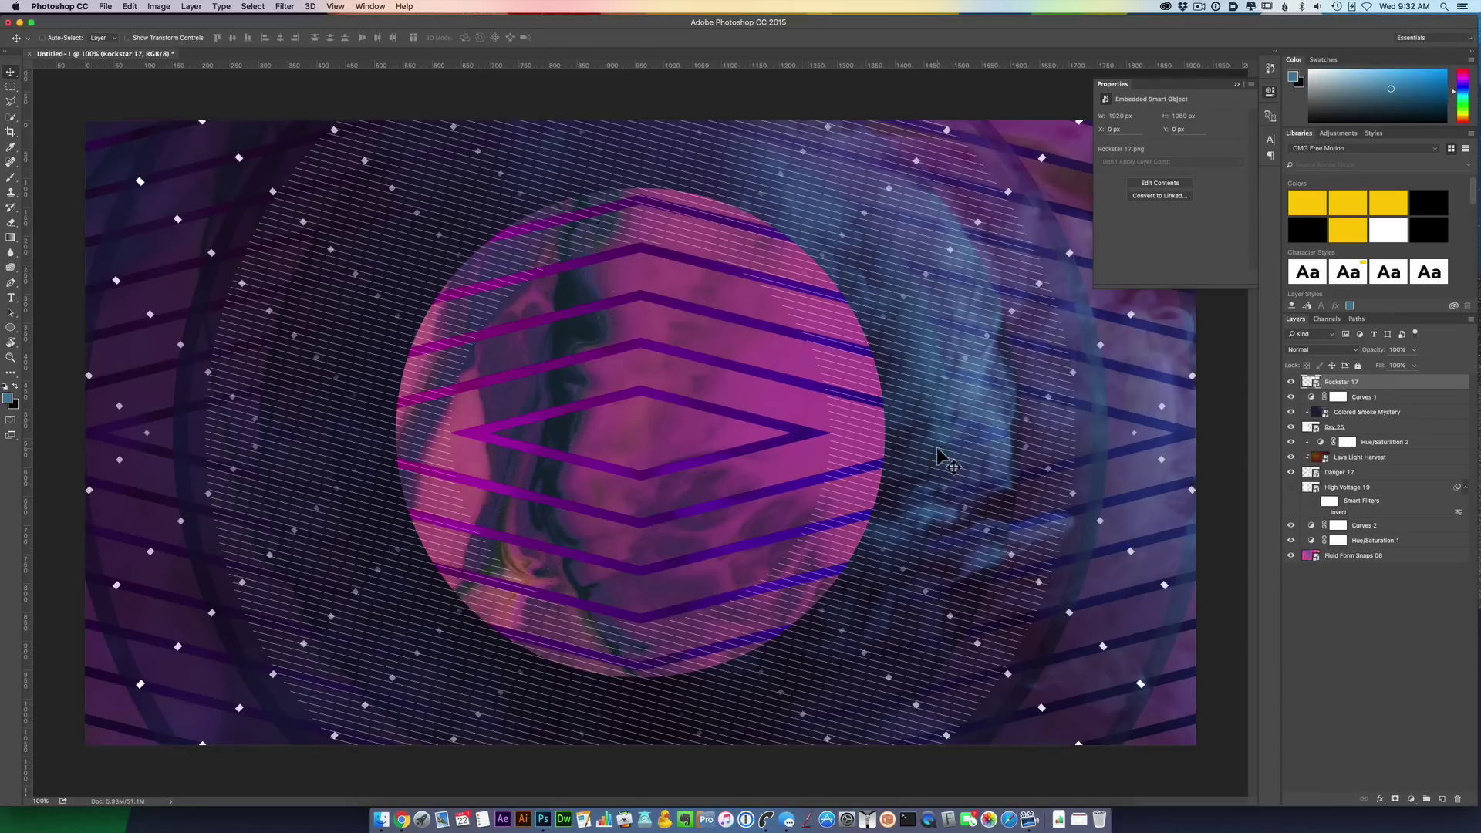
- Invert the Rockstar 17 texture so its lines and dots turn dark
key(super)
key(super+i)
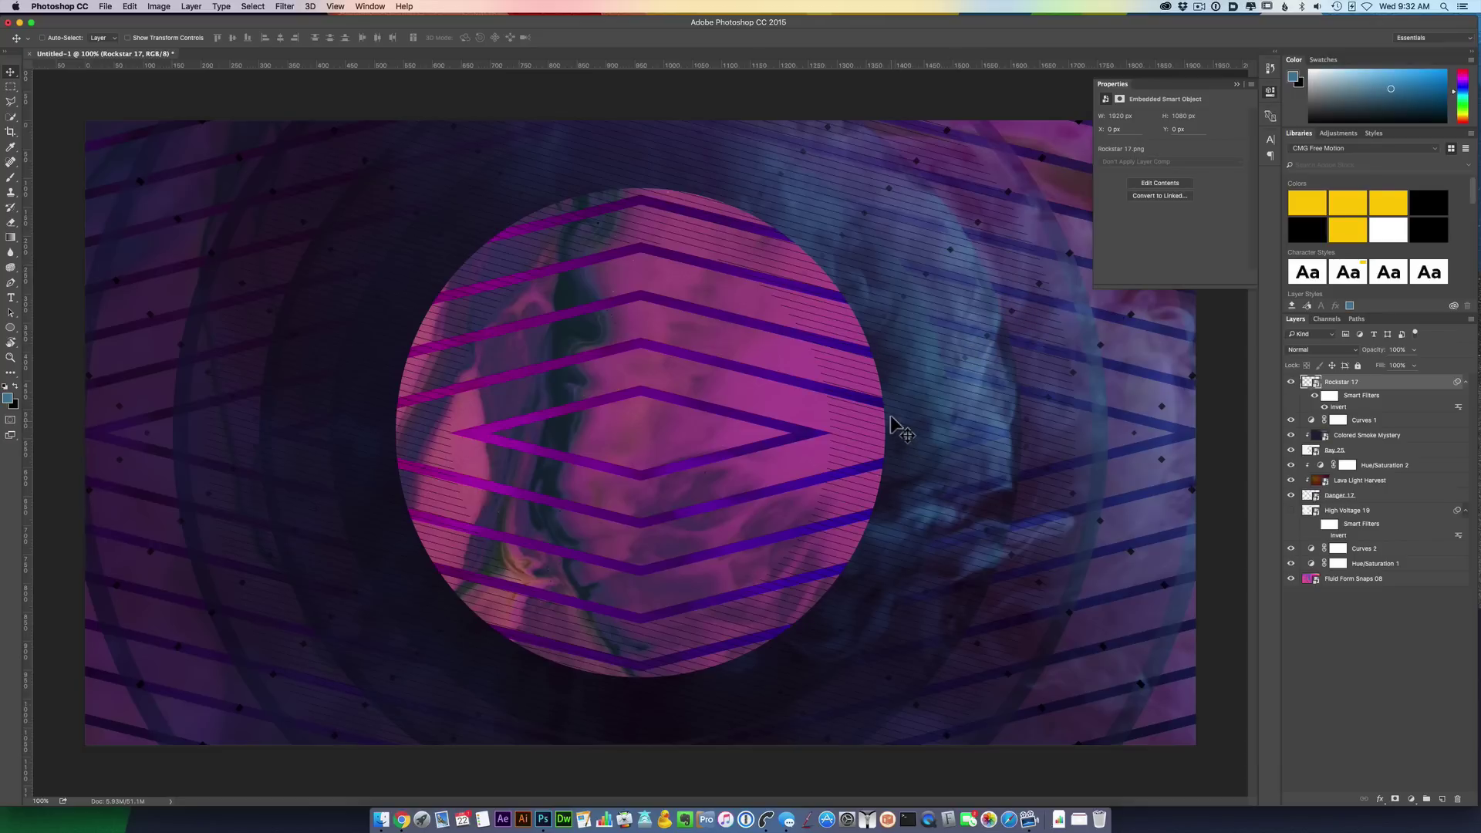
click(1236, 85)
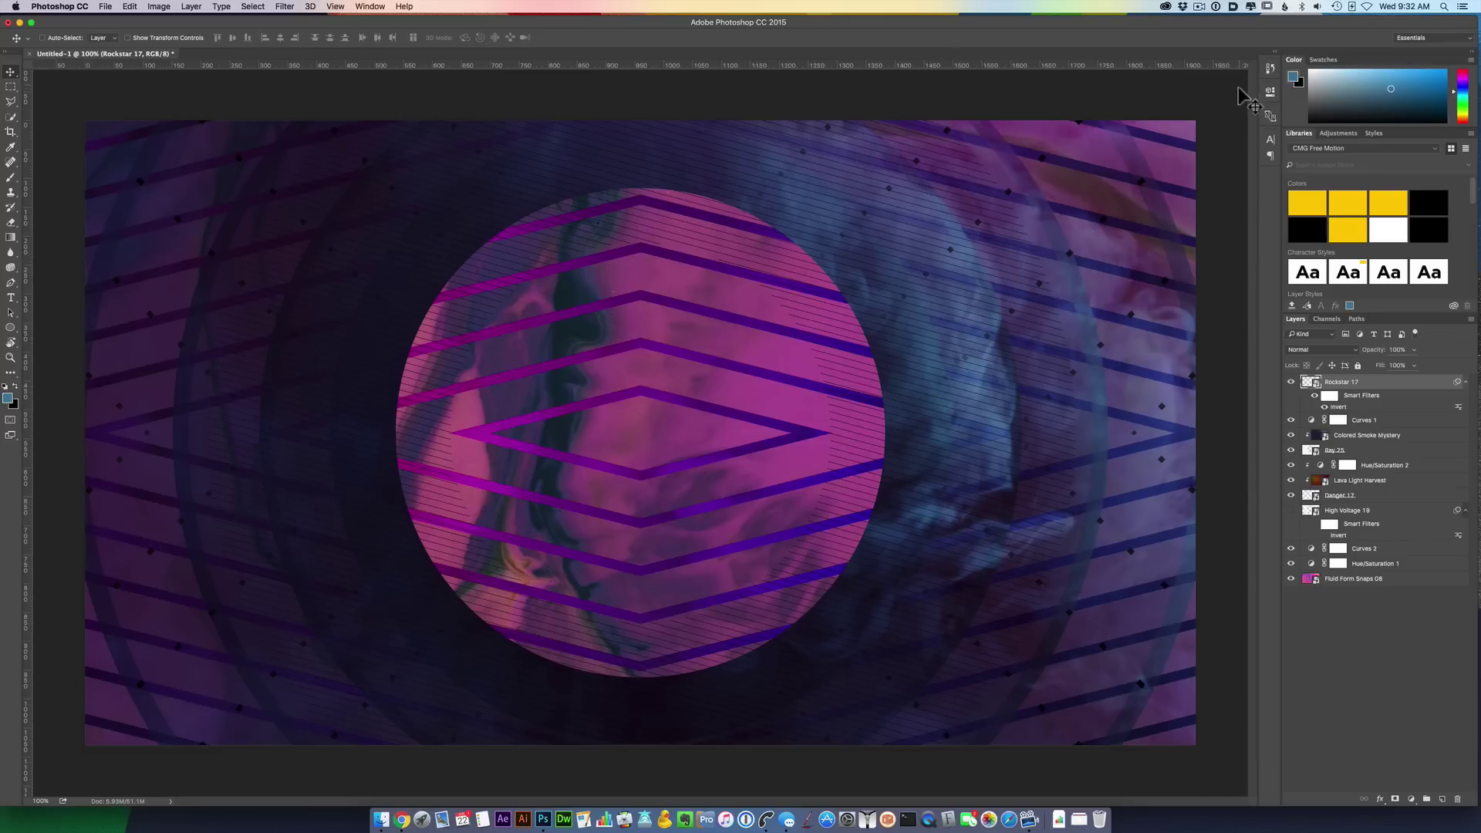
- Drag the Curves 1 adjustment layer to the top of the layer stack
click(1367, 422)
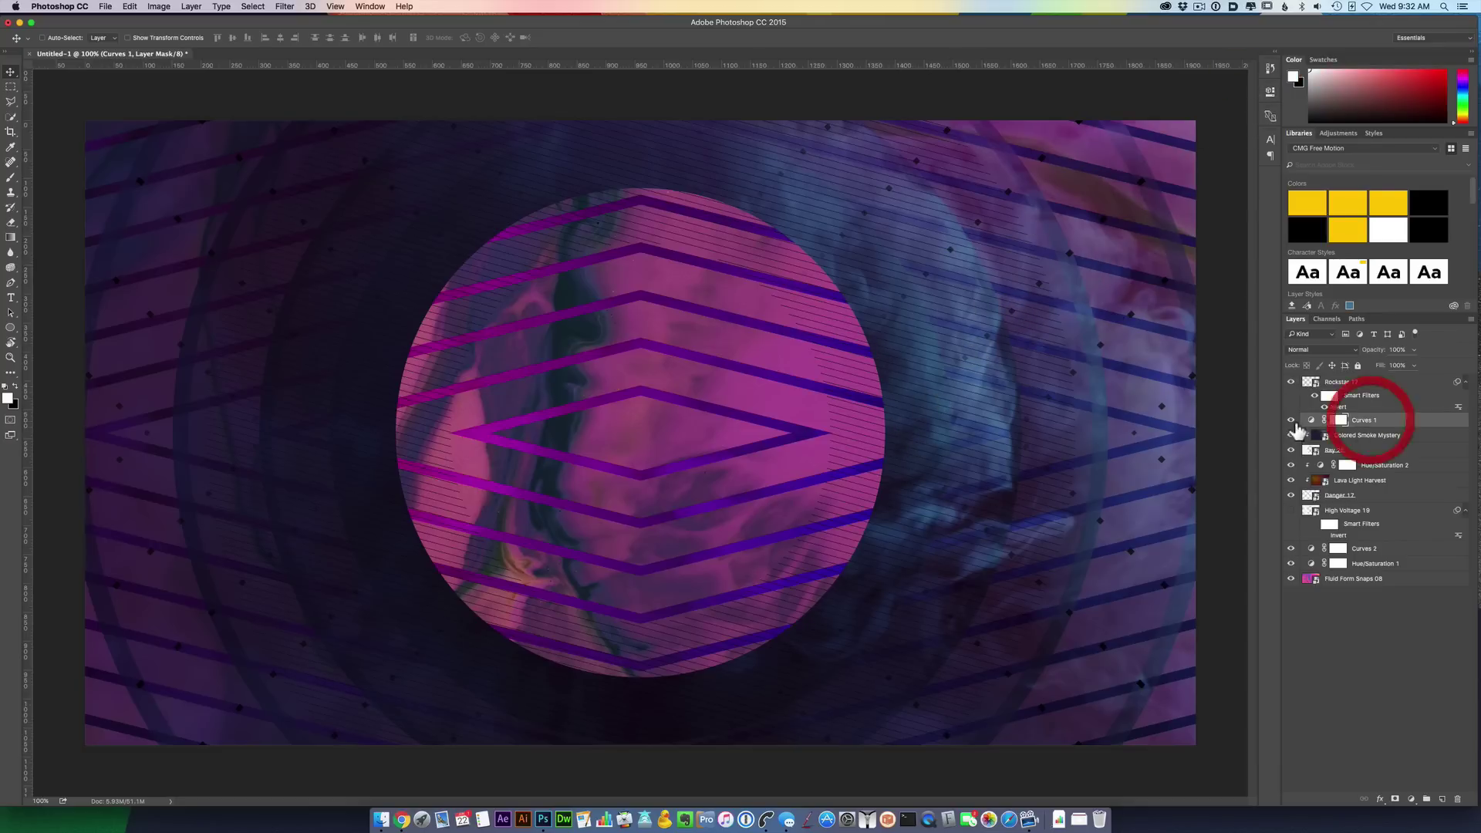
click(1291, 419)
click(1291, 420)
drag(1332, 423, 1369, 382)
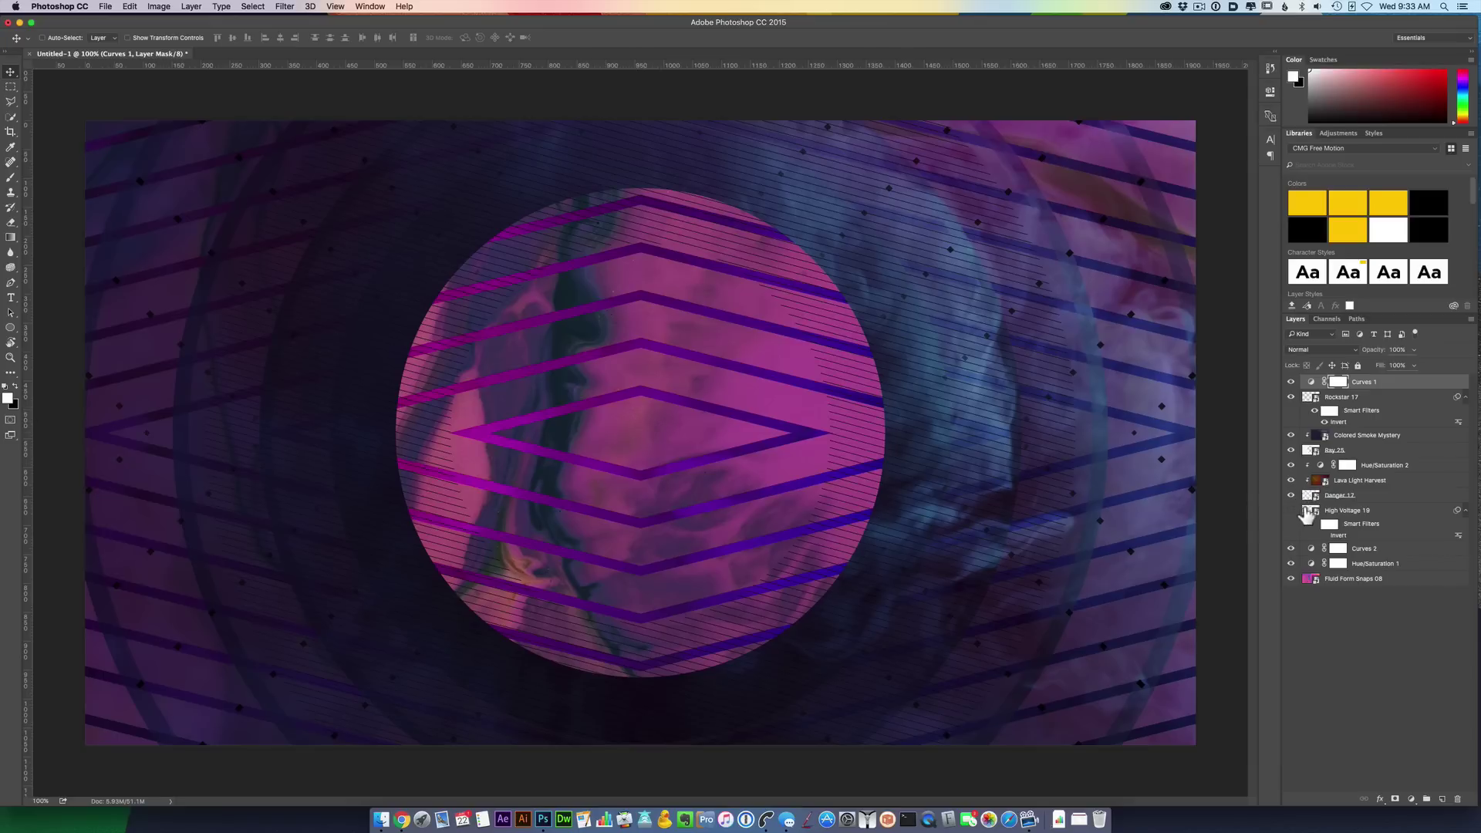
- Toggle the Danger 17 and High Voltage 19 layers' visibility to compare the diamond lines
click(1293, 499)
click(1290, 507)
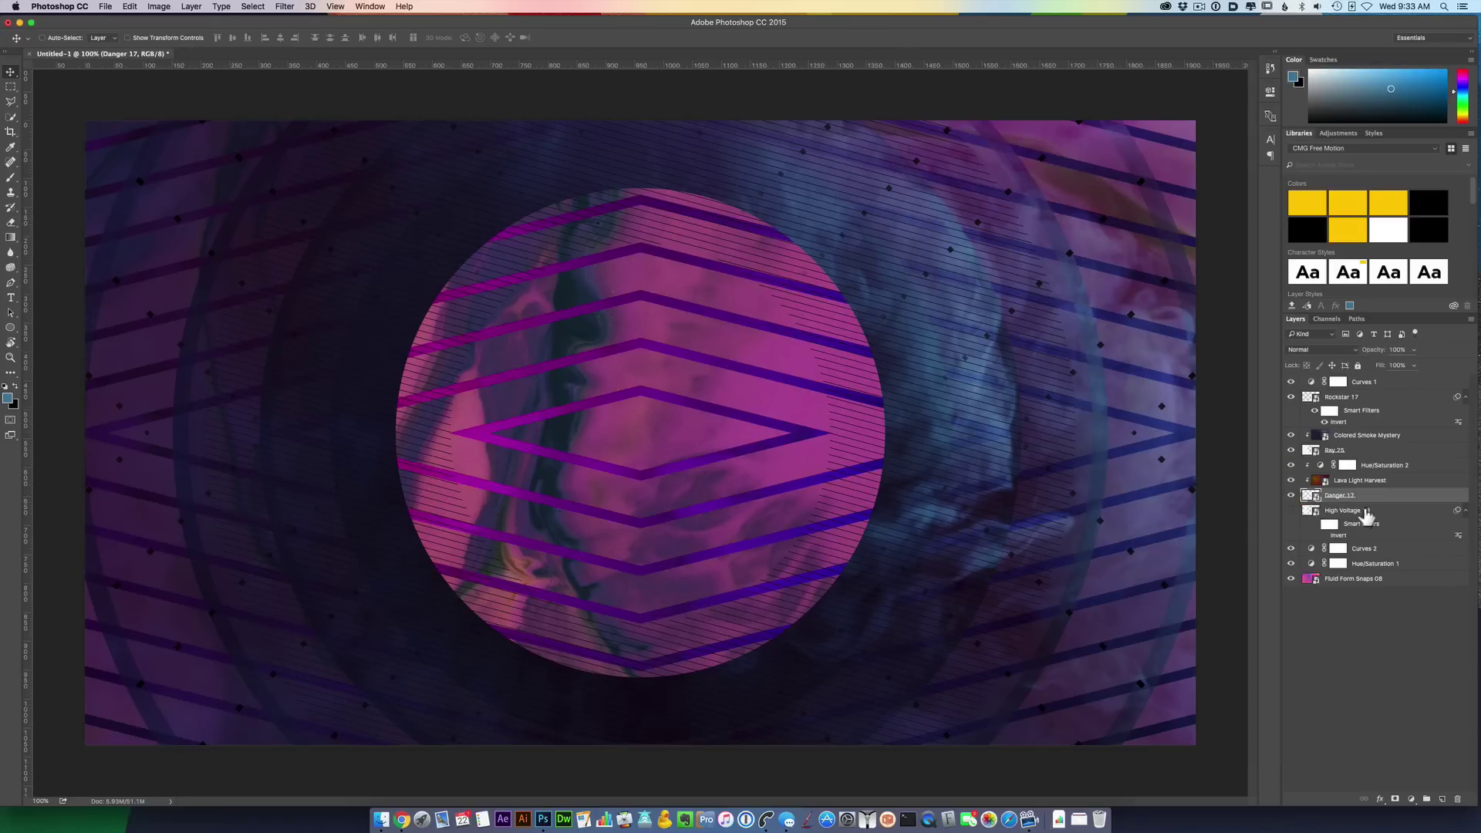
click(1292, 497)
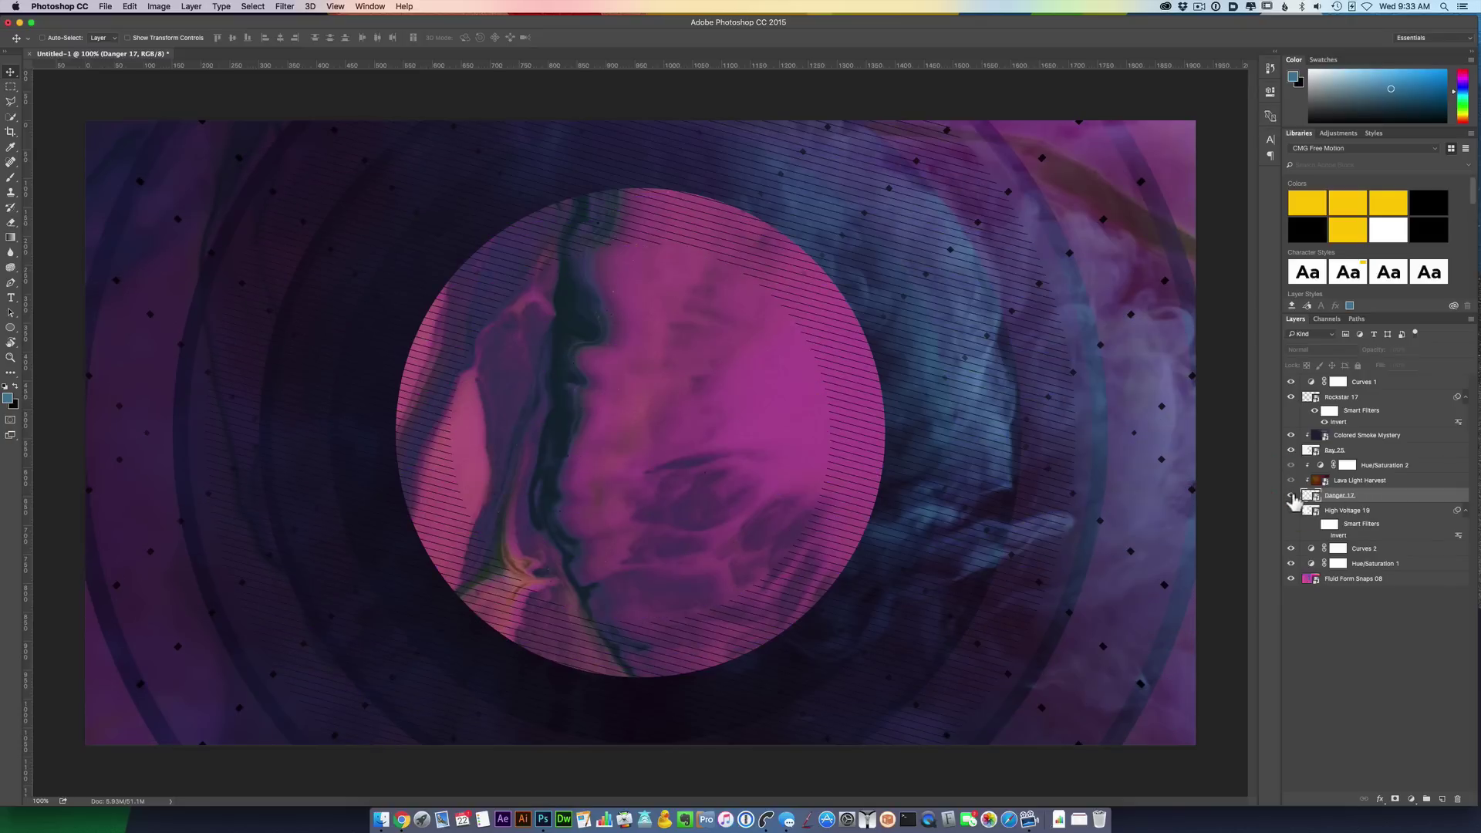
click(1292, 497)
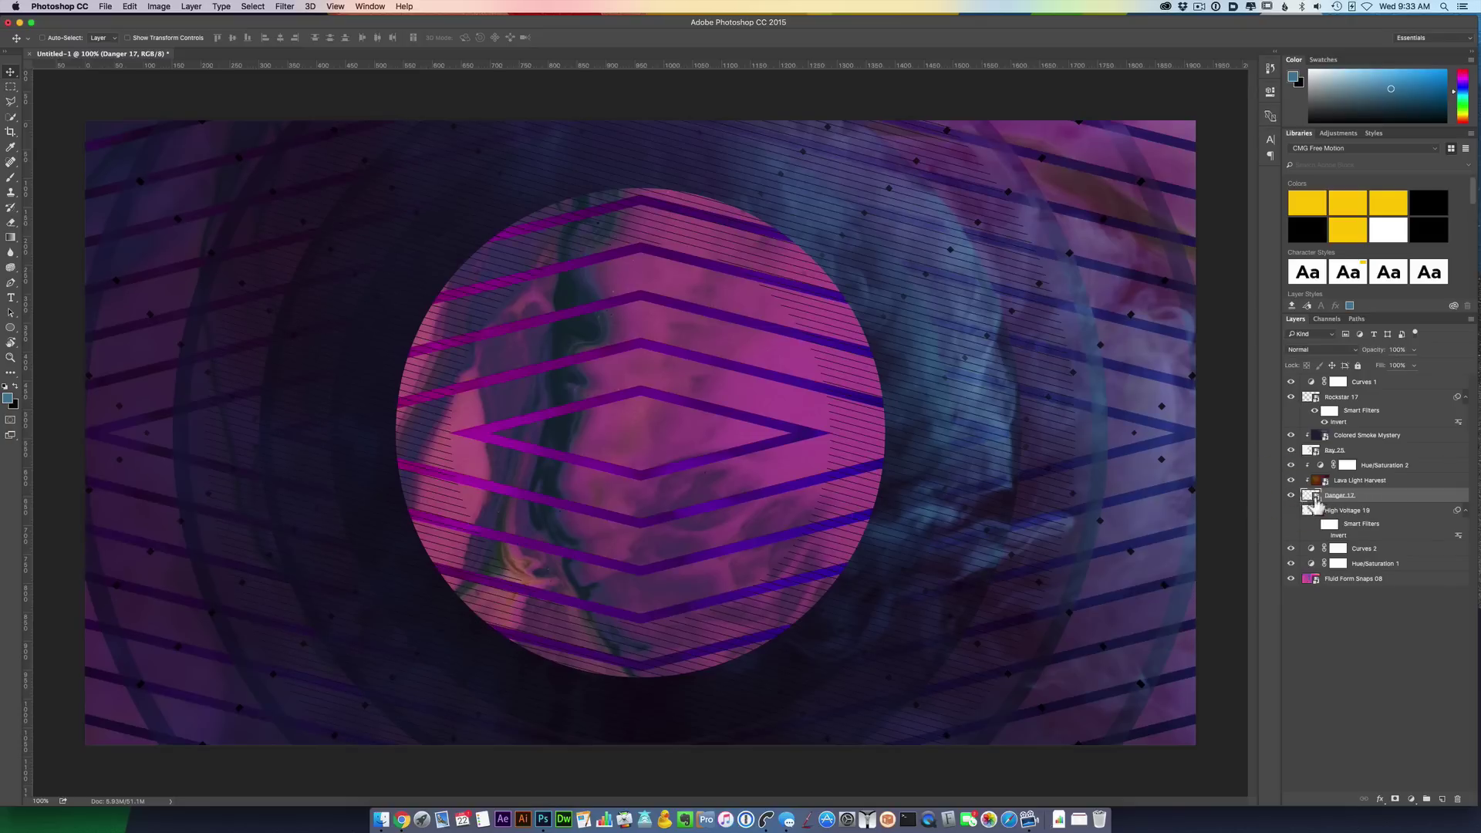
- Add a layer mask to Danger 17 and pick the Gradient tool in Radial mode
click(1396, 800)
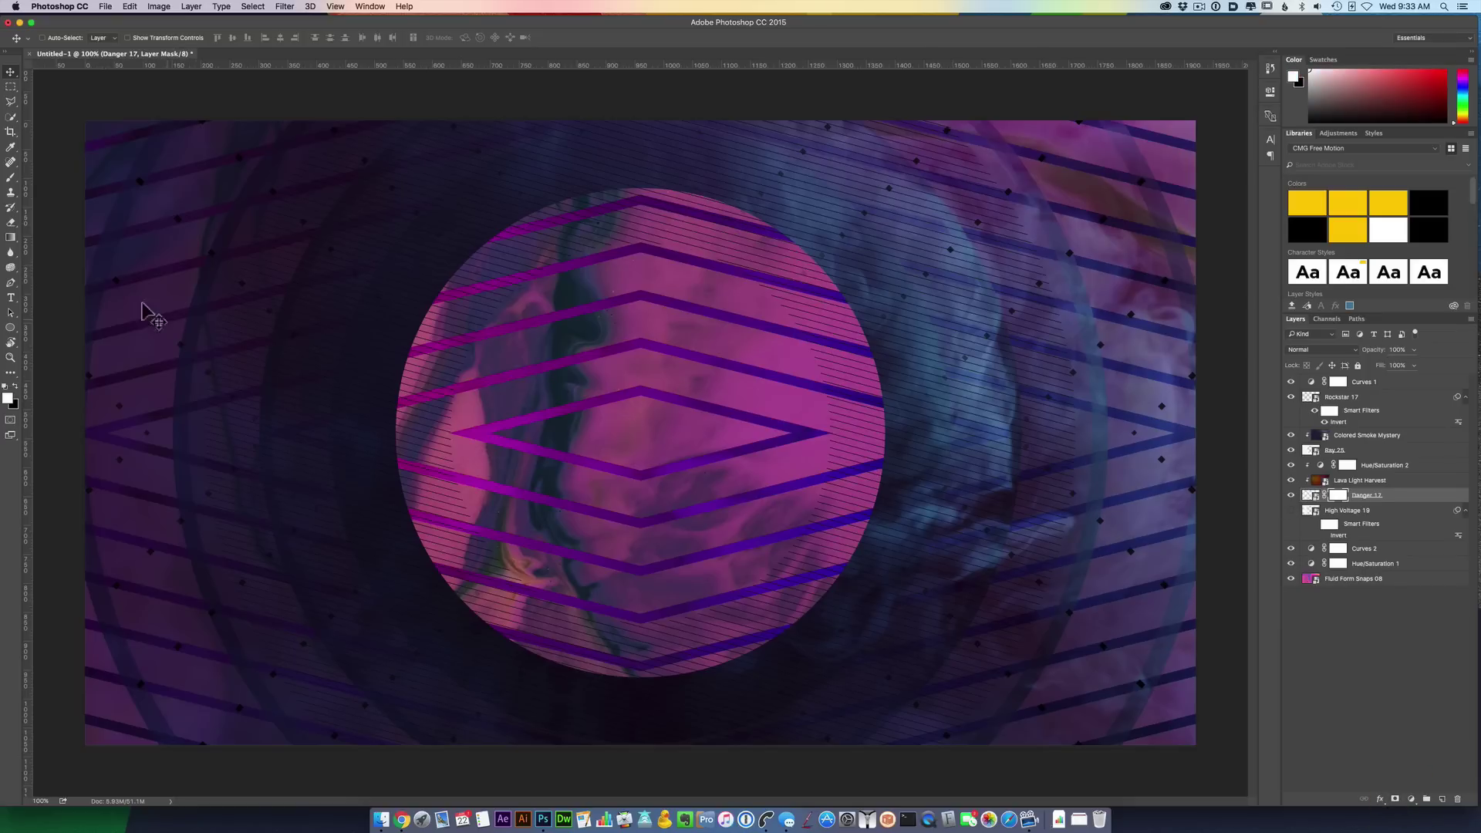
click(11, 237)
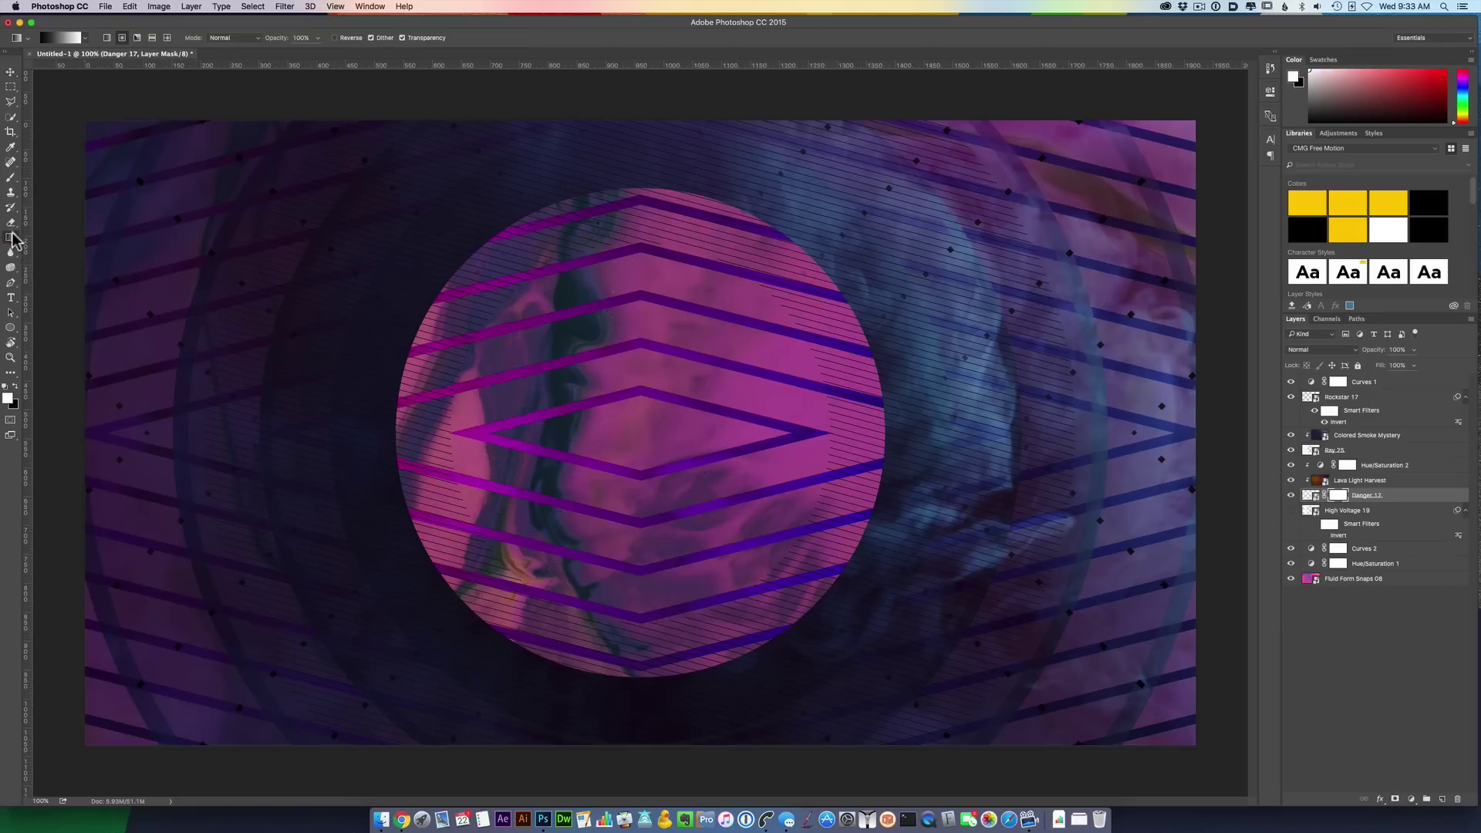
click(122, 40)
- Try several radial fades from the circle's centre, ending with all diamond lines visible
drag(636, 437, 1145, 451)
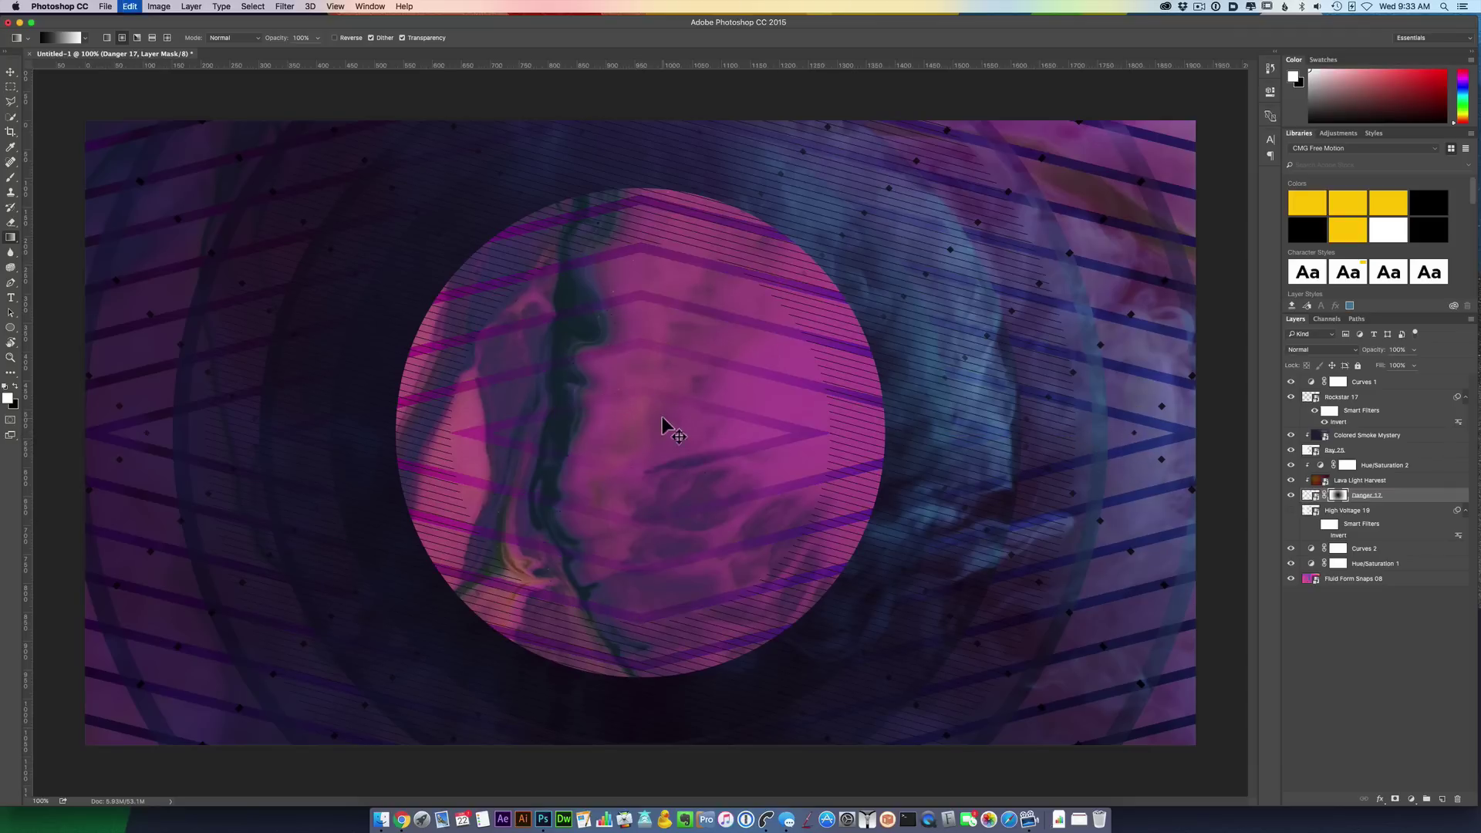
key(super+z)
drag(644, 432, 868, 448)
key(super+z)
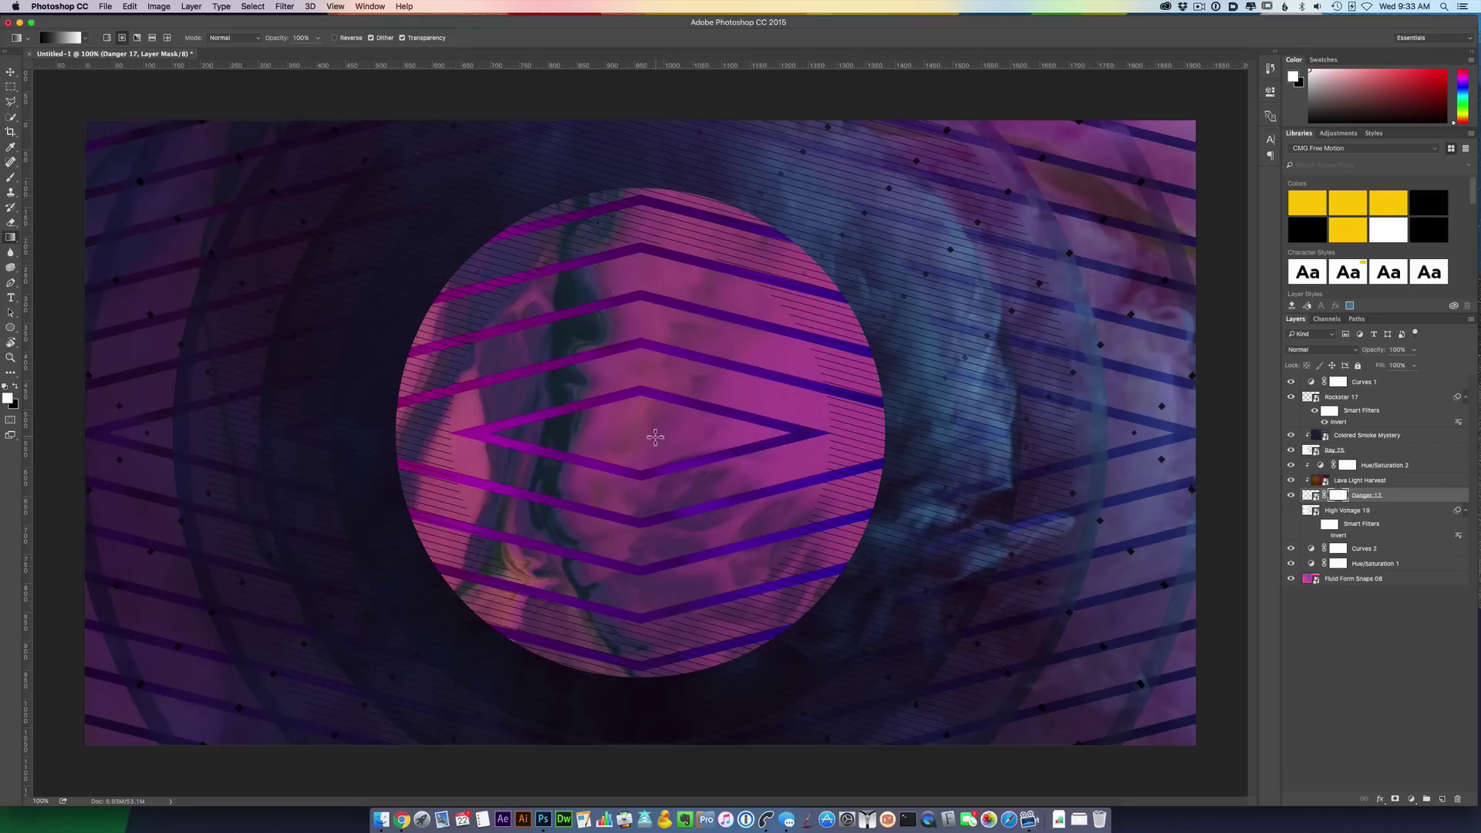
drag(656, 433, 949, 440)
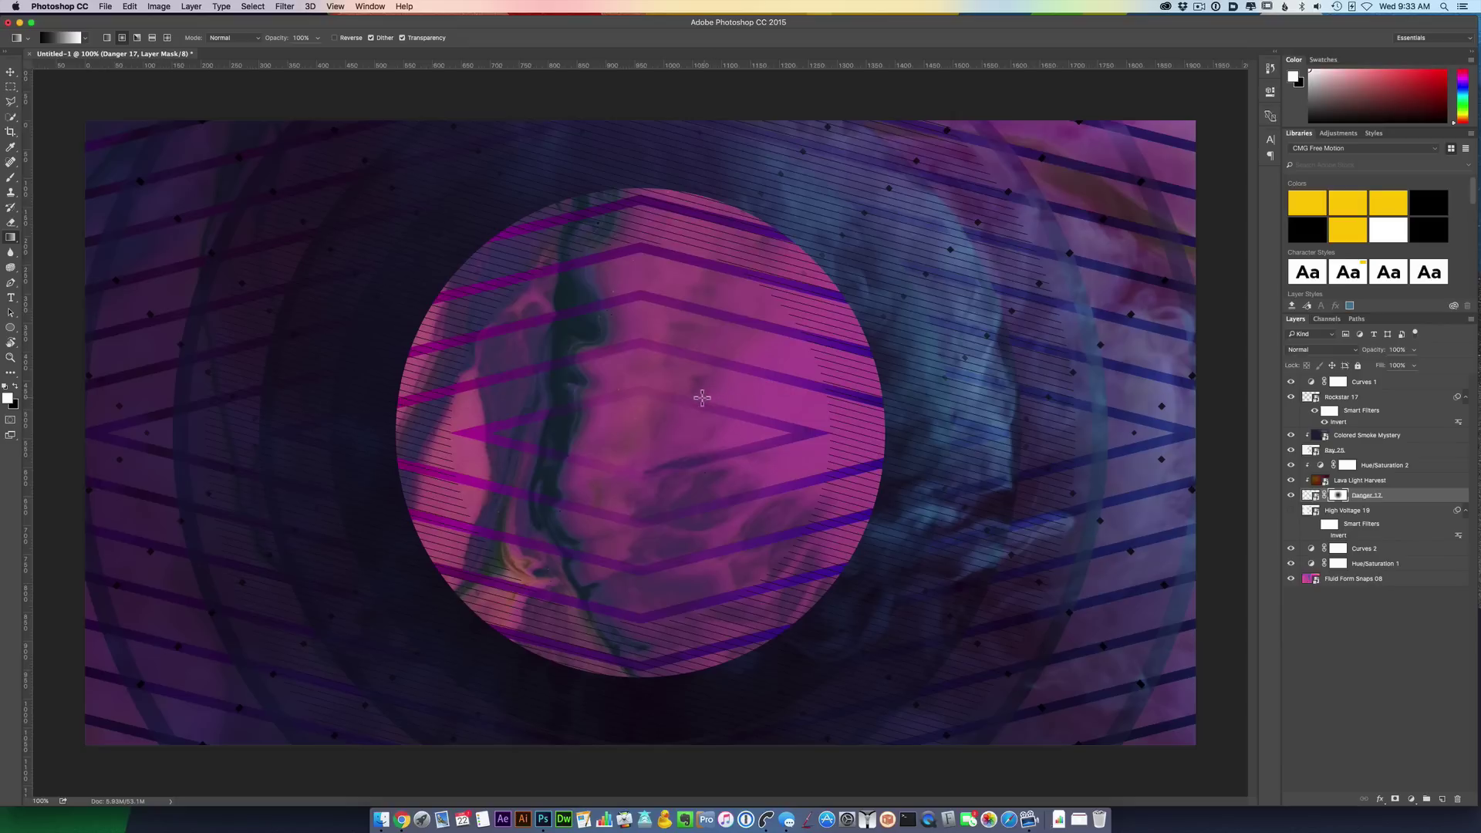
drag(812, 478, 824, 461)
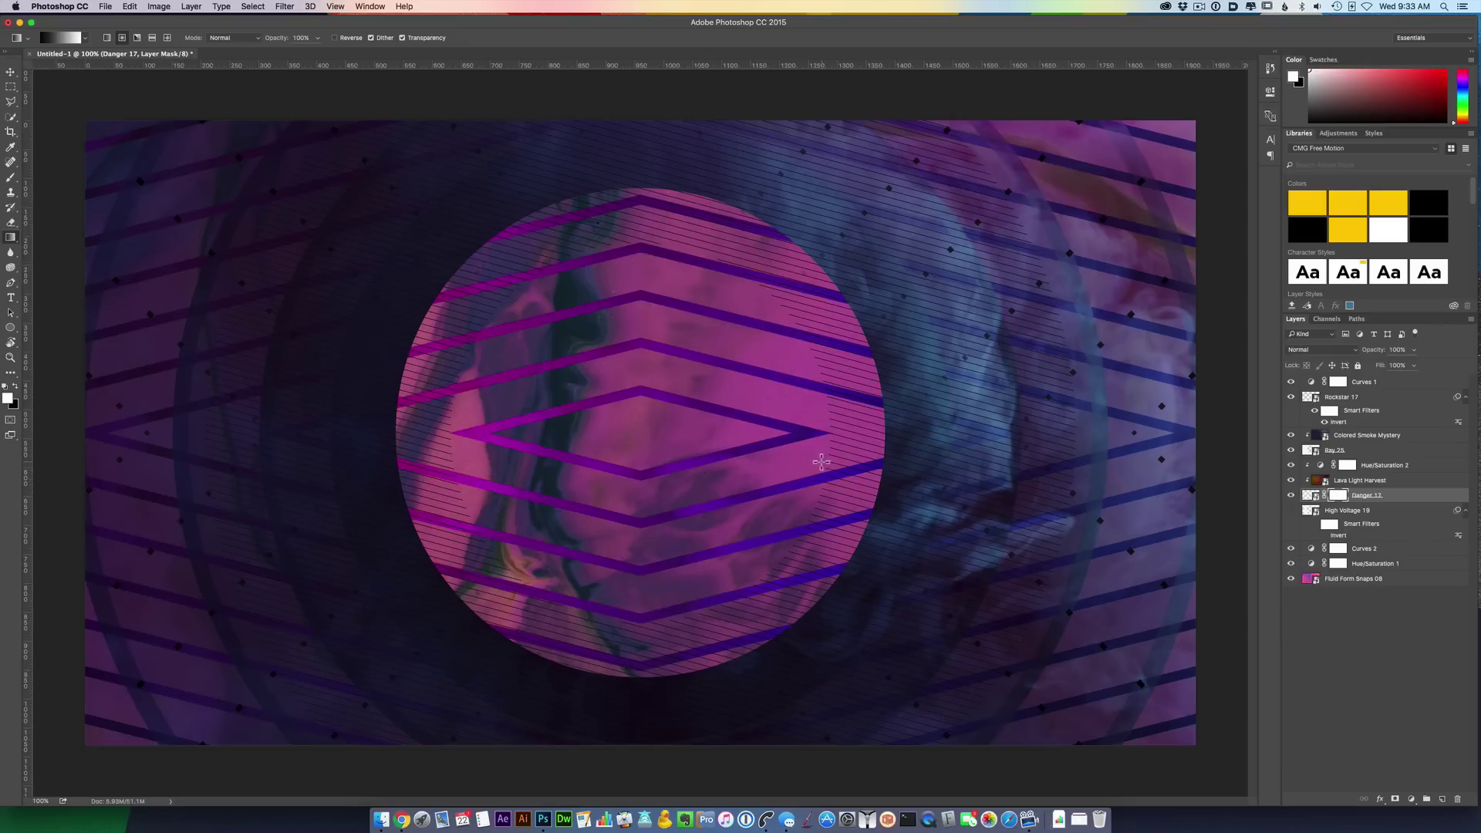